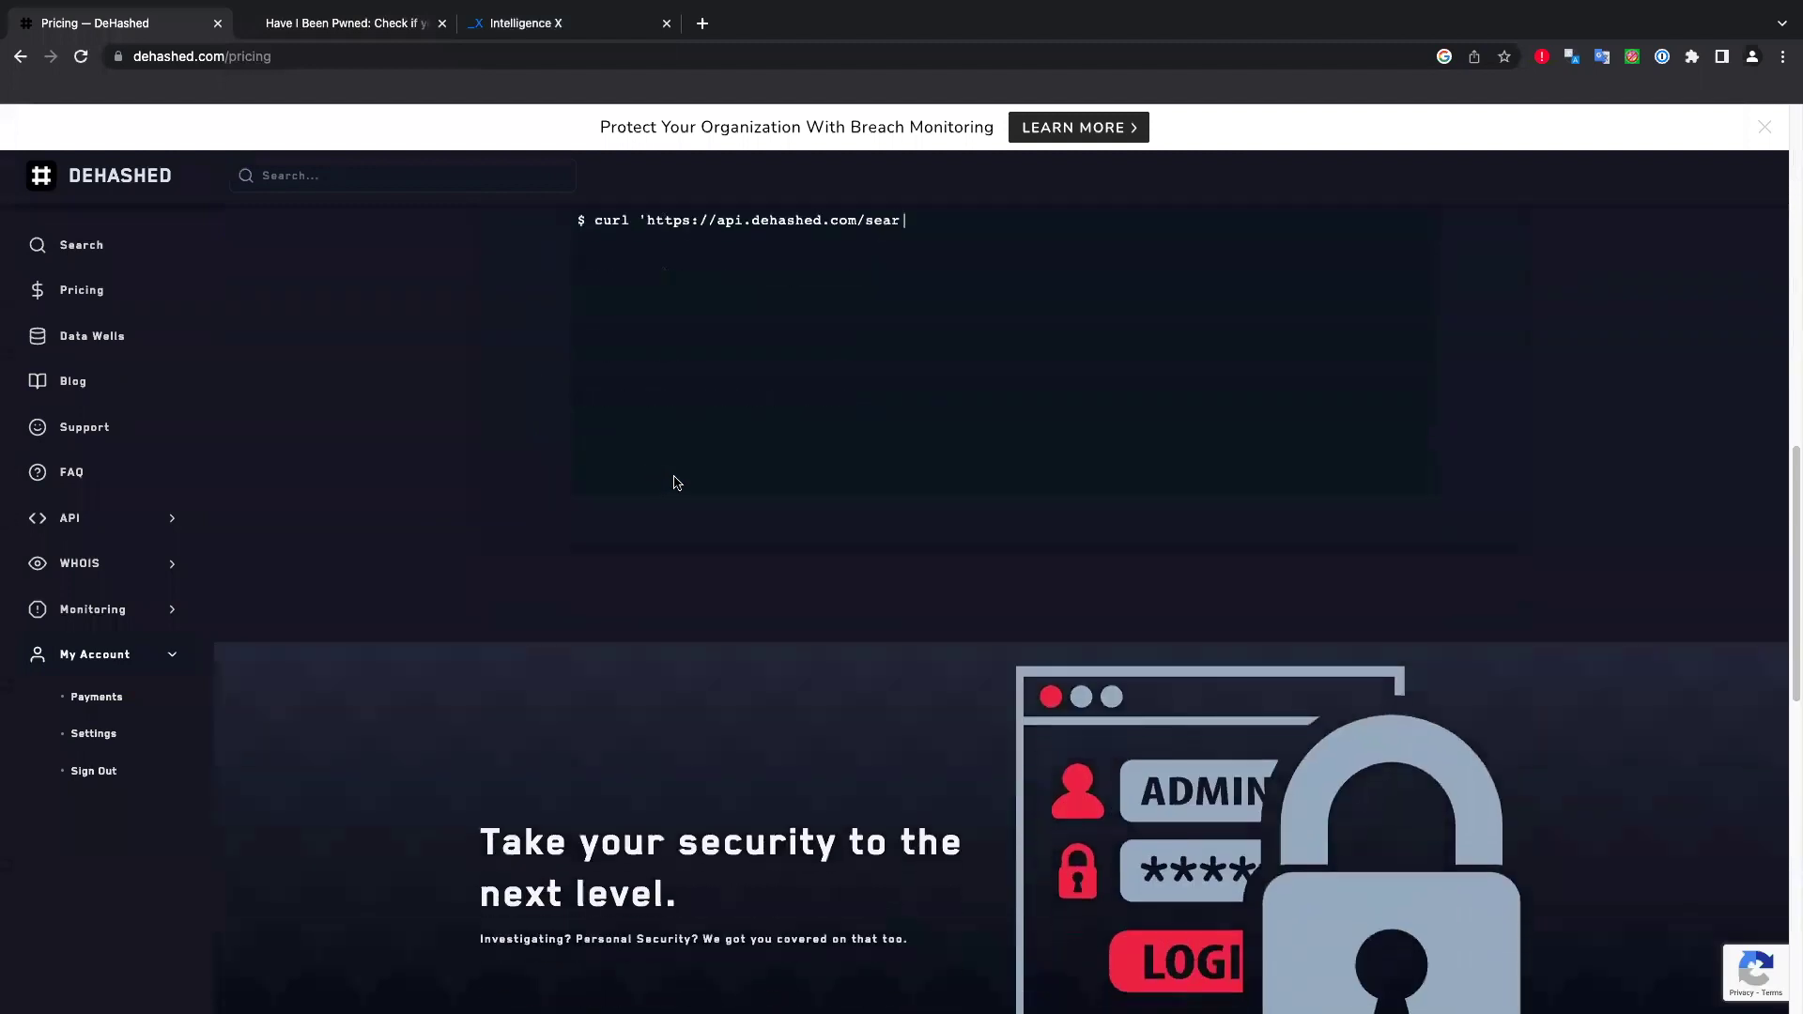
scroll(732, 482, down, 10)
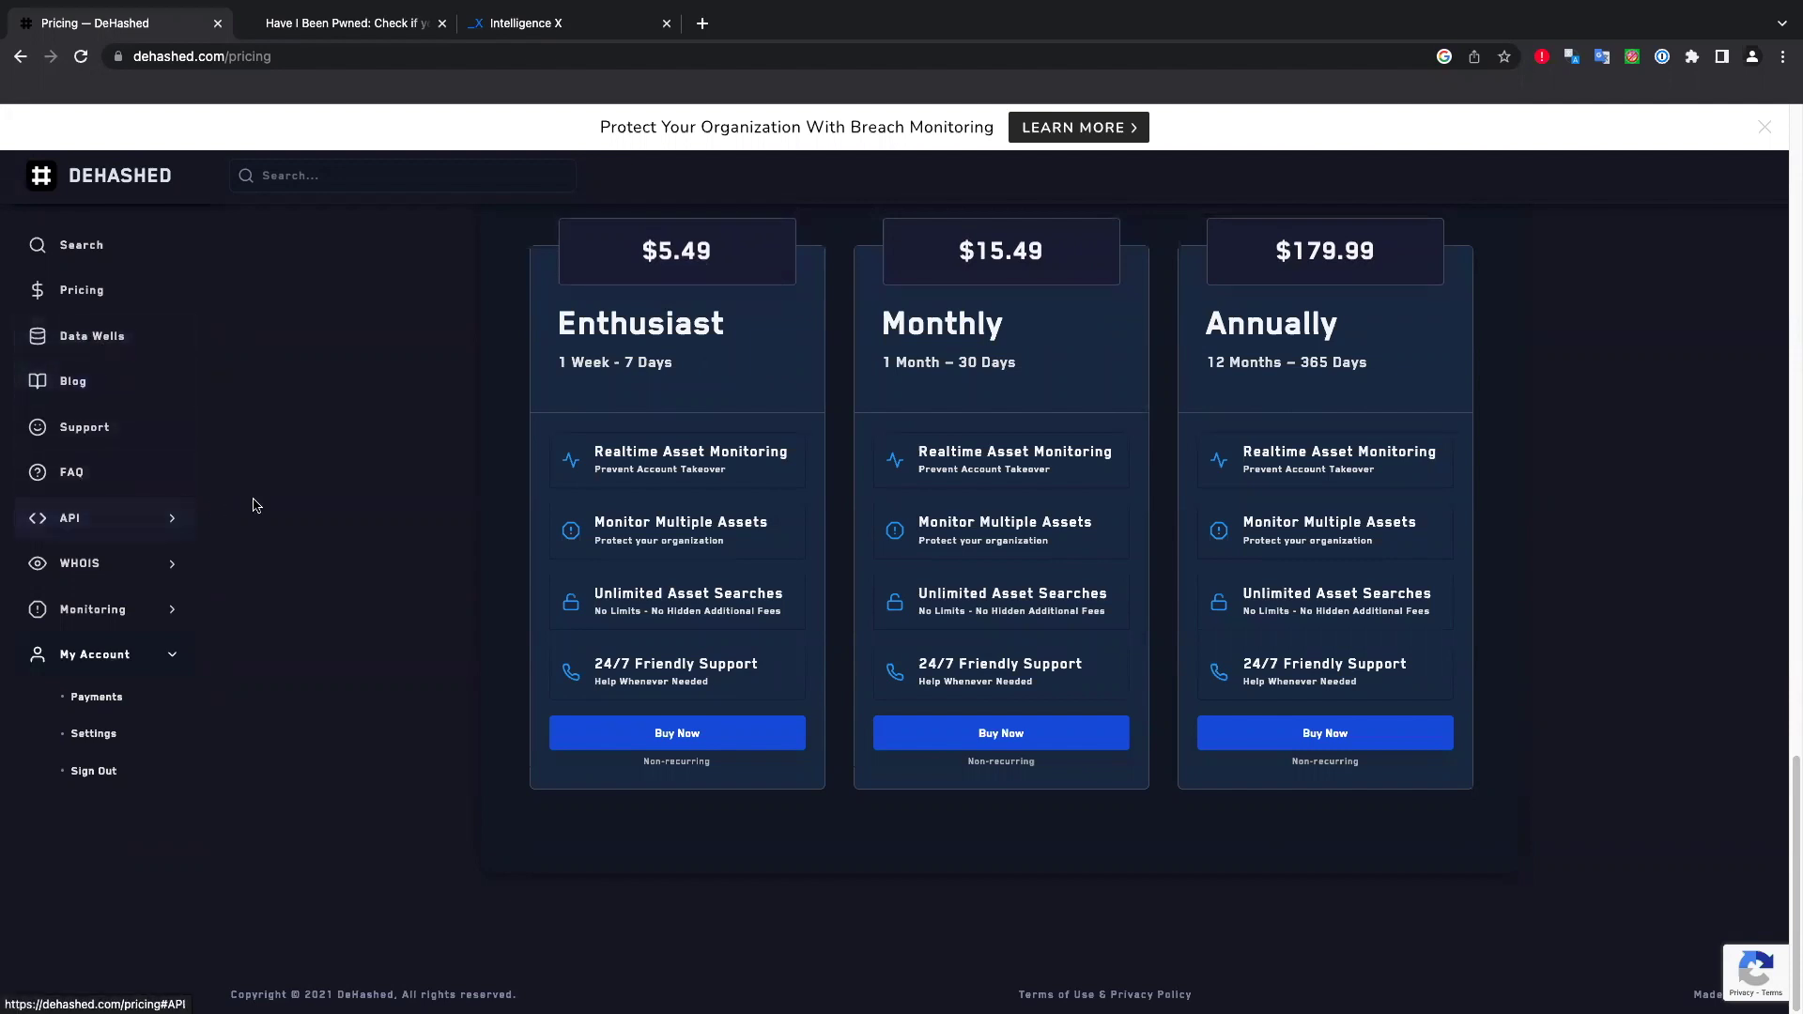
click(81, 245)
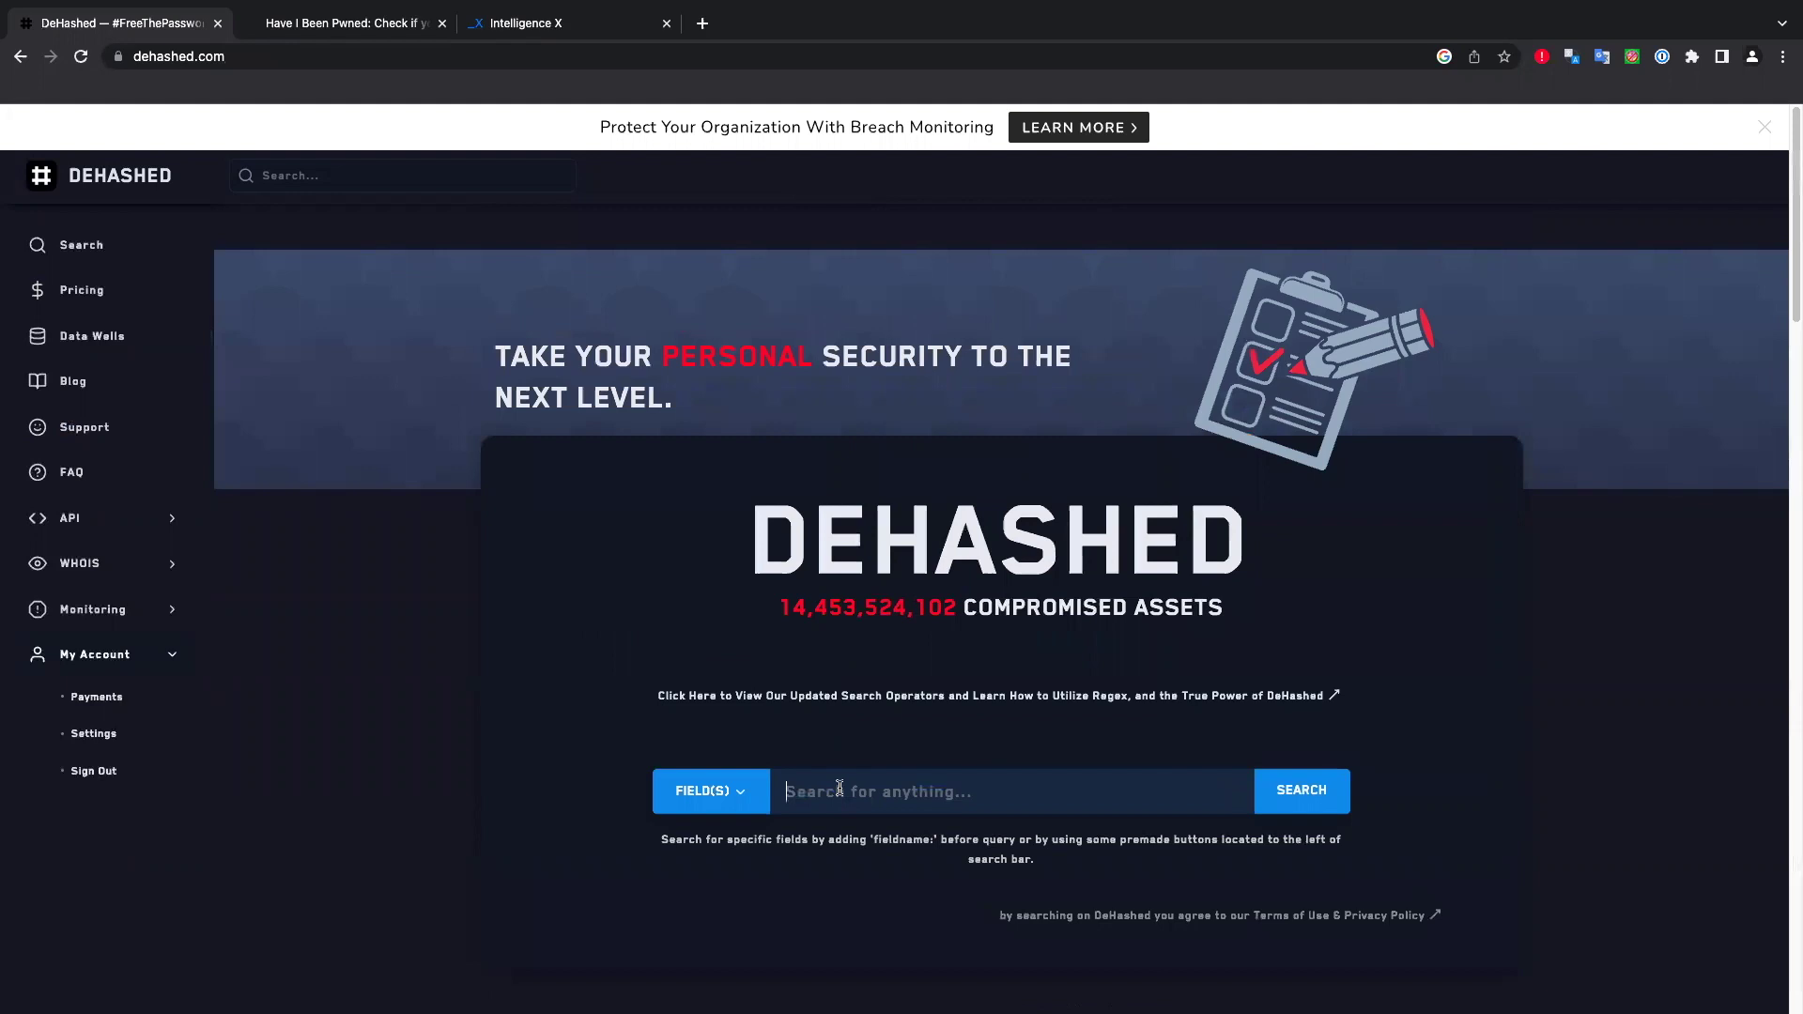
click(839, 791)
key(ctrl+v)
key(Return)
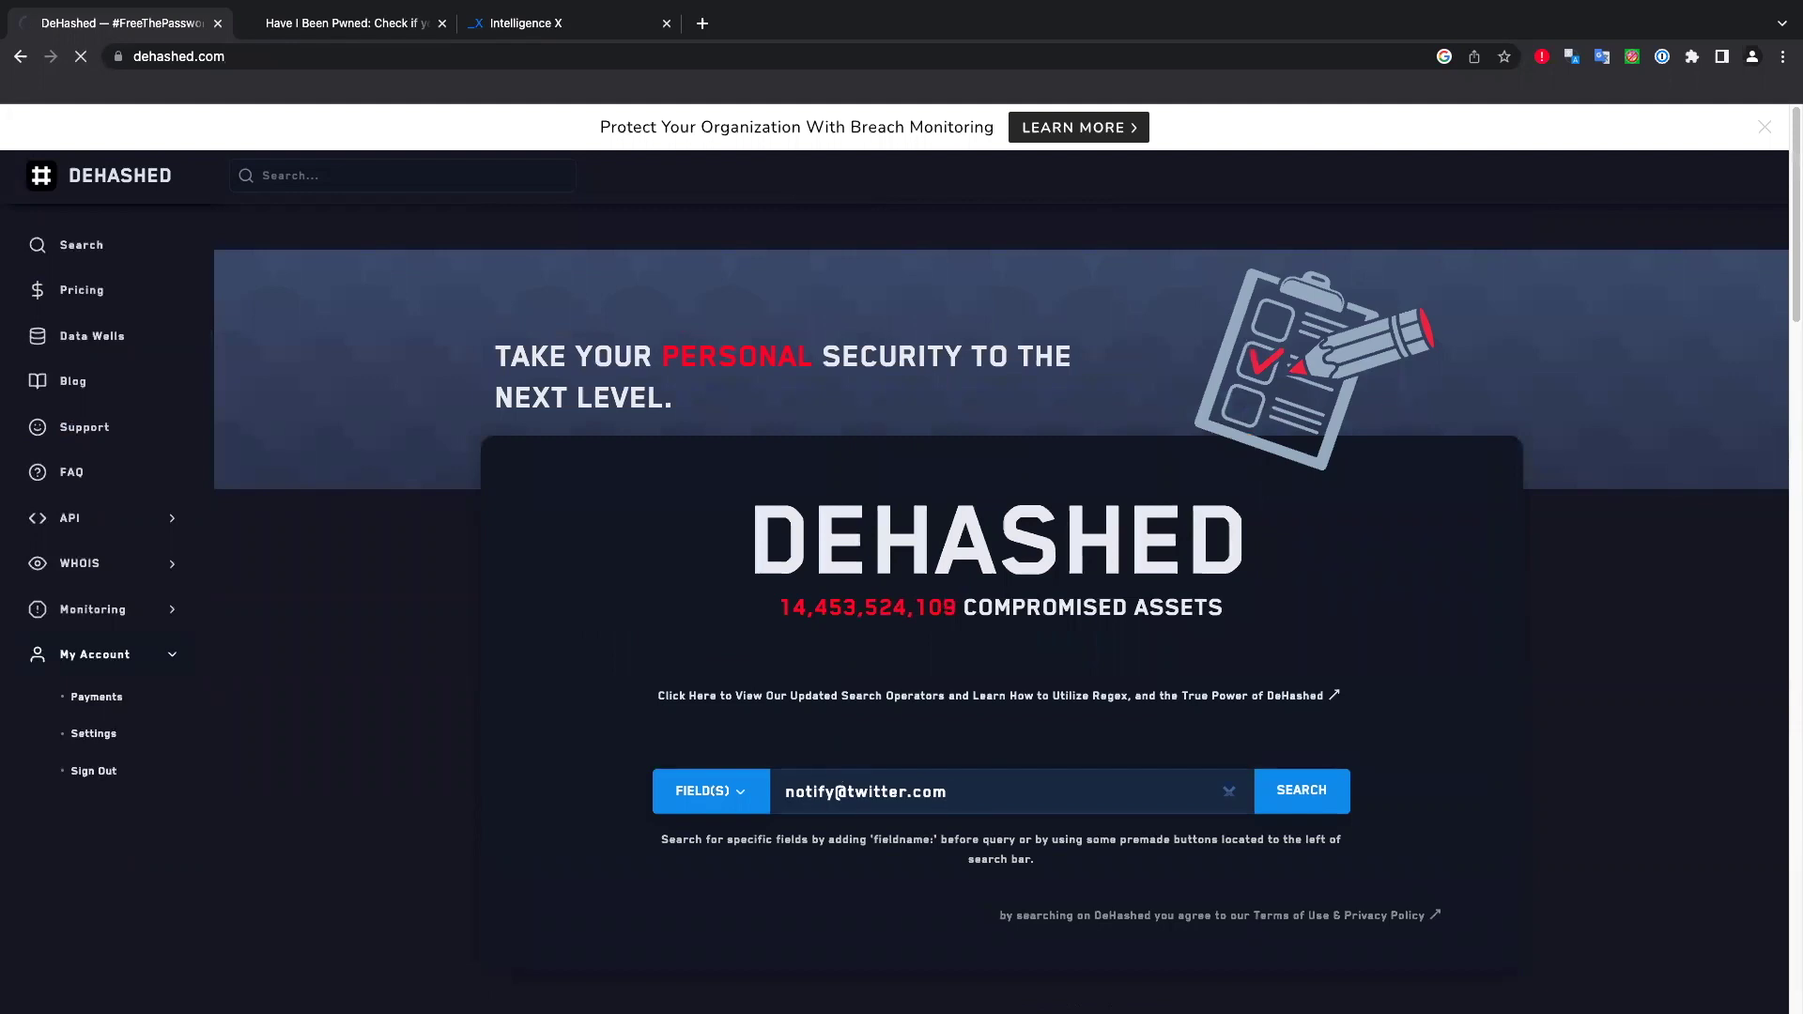
click(380, 28)
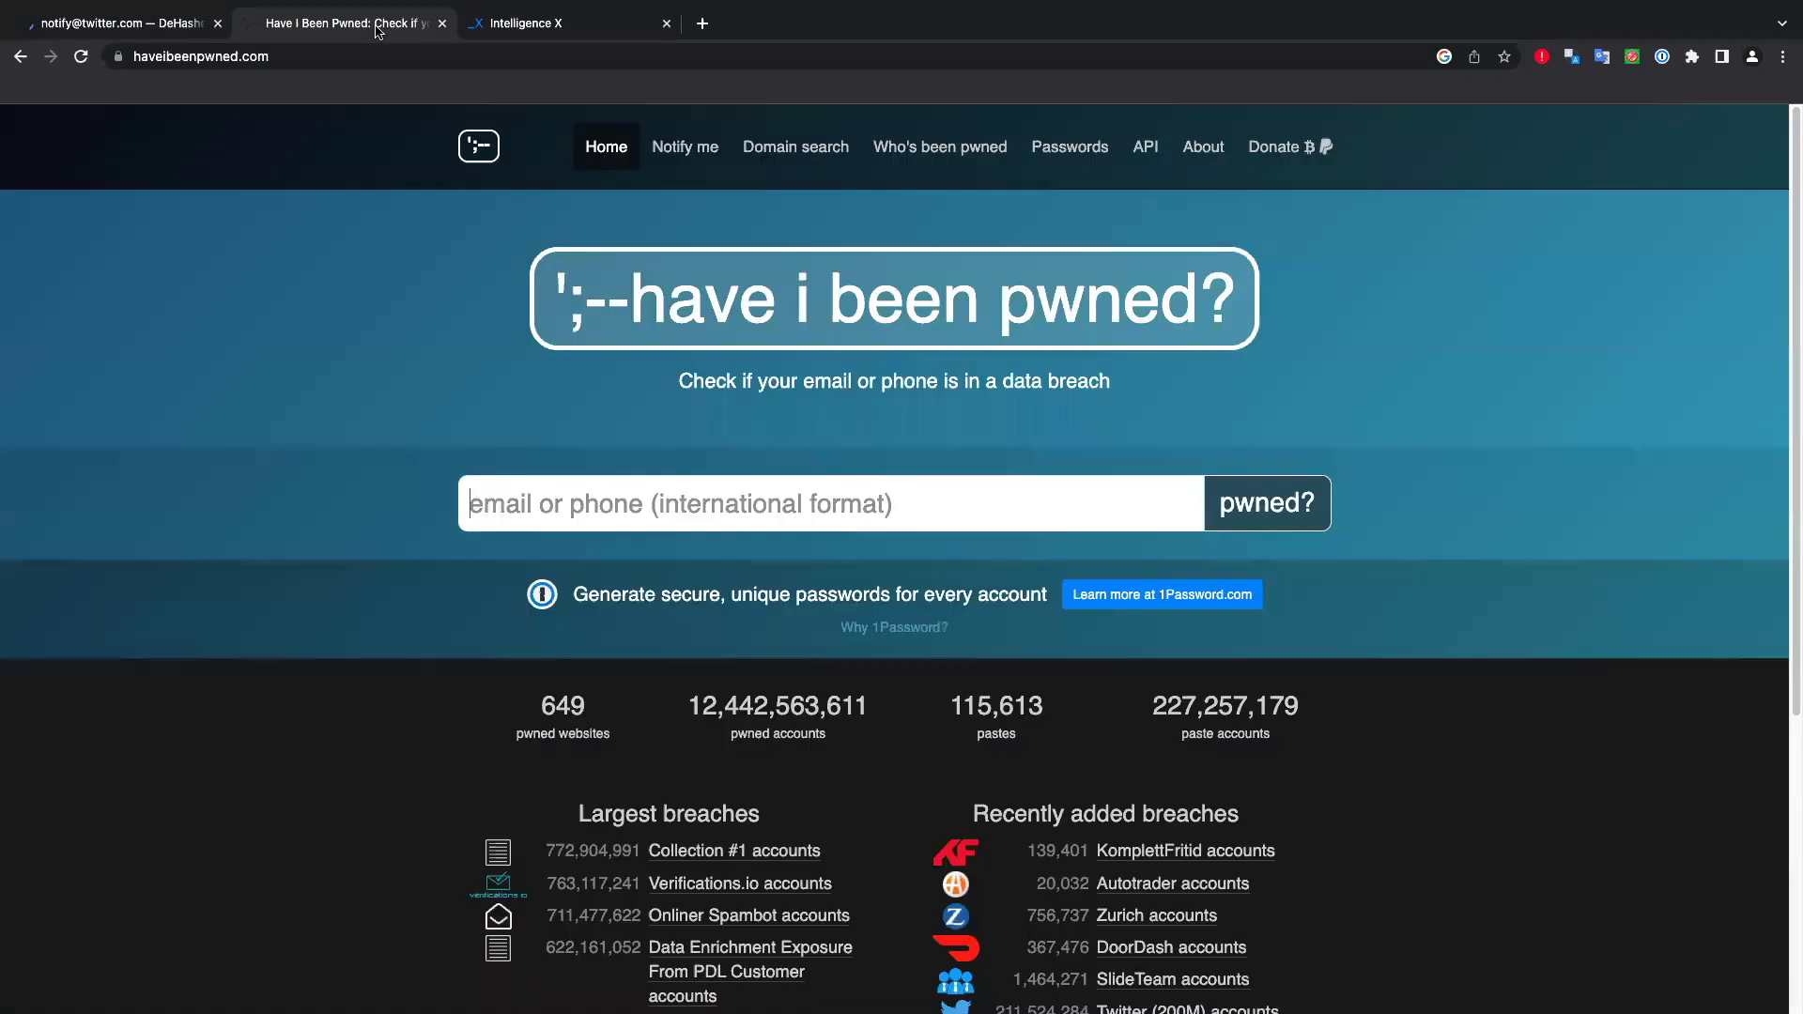
click(623, 524)
key(ctrl+v)
key(Return)
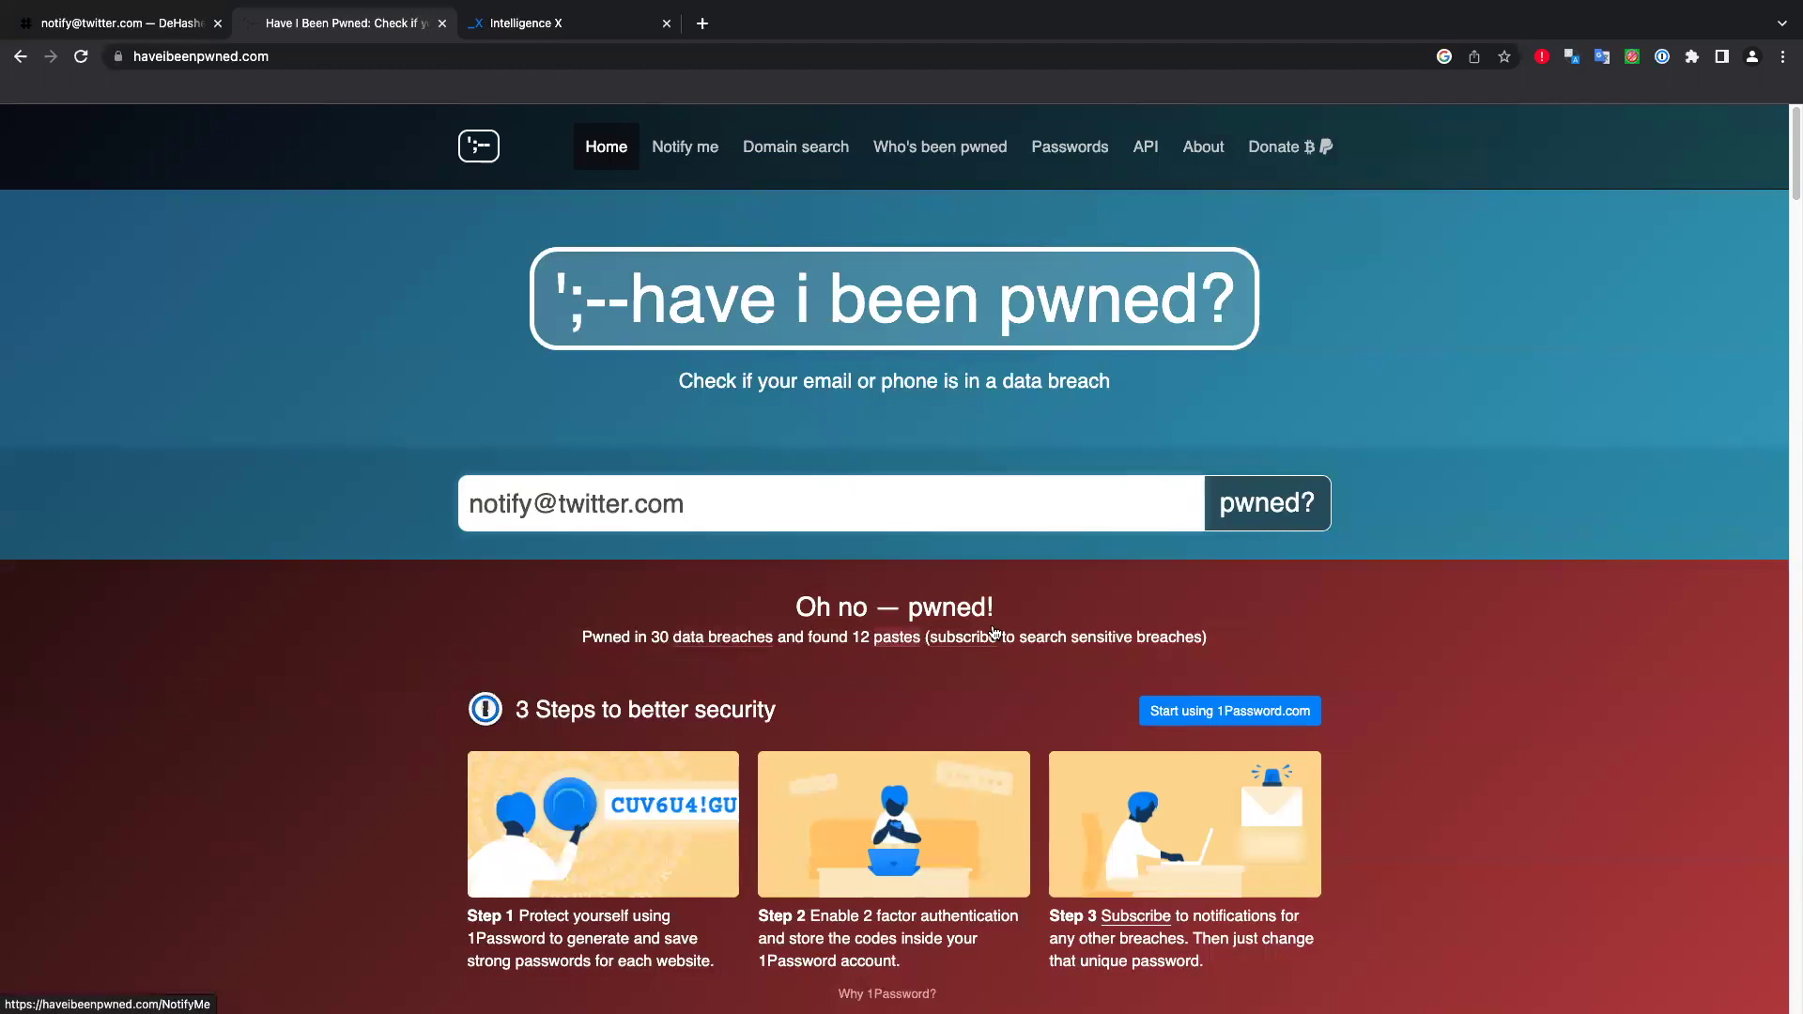
Review the list of 30 breaches and 12 pastes, then return toward the top.
scroll(727, 644, down, 7)
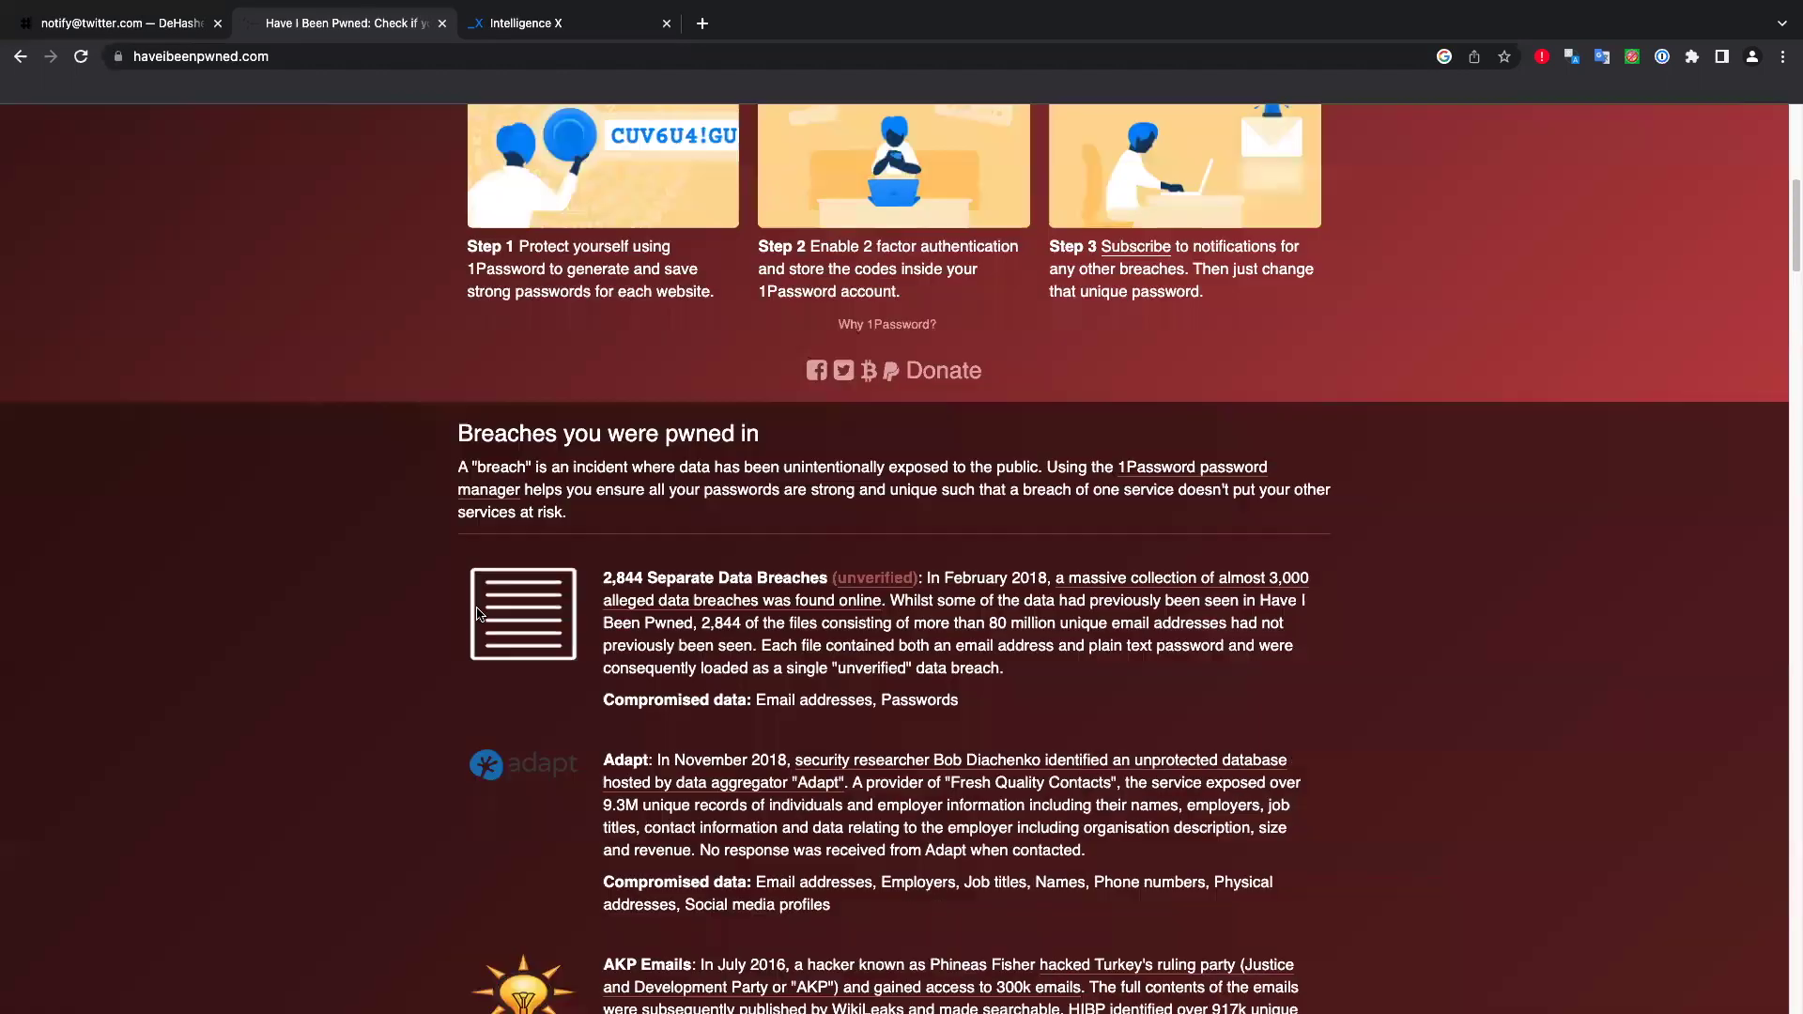
scroll(512, 610, down, 4)
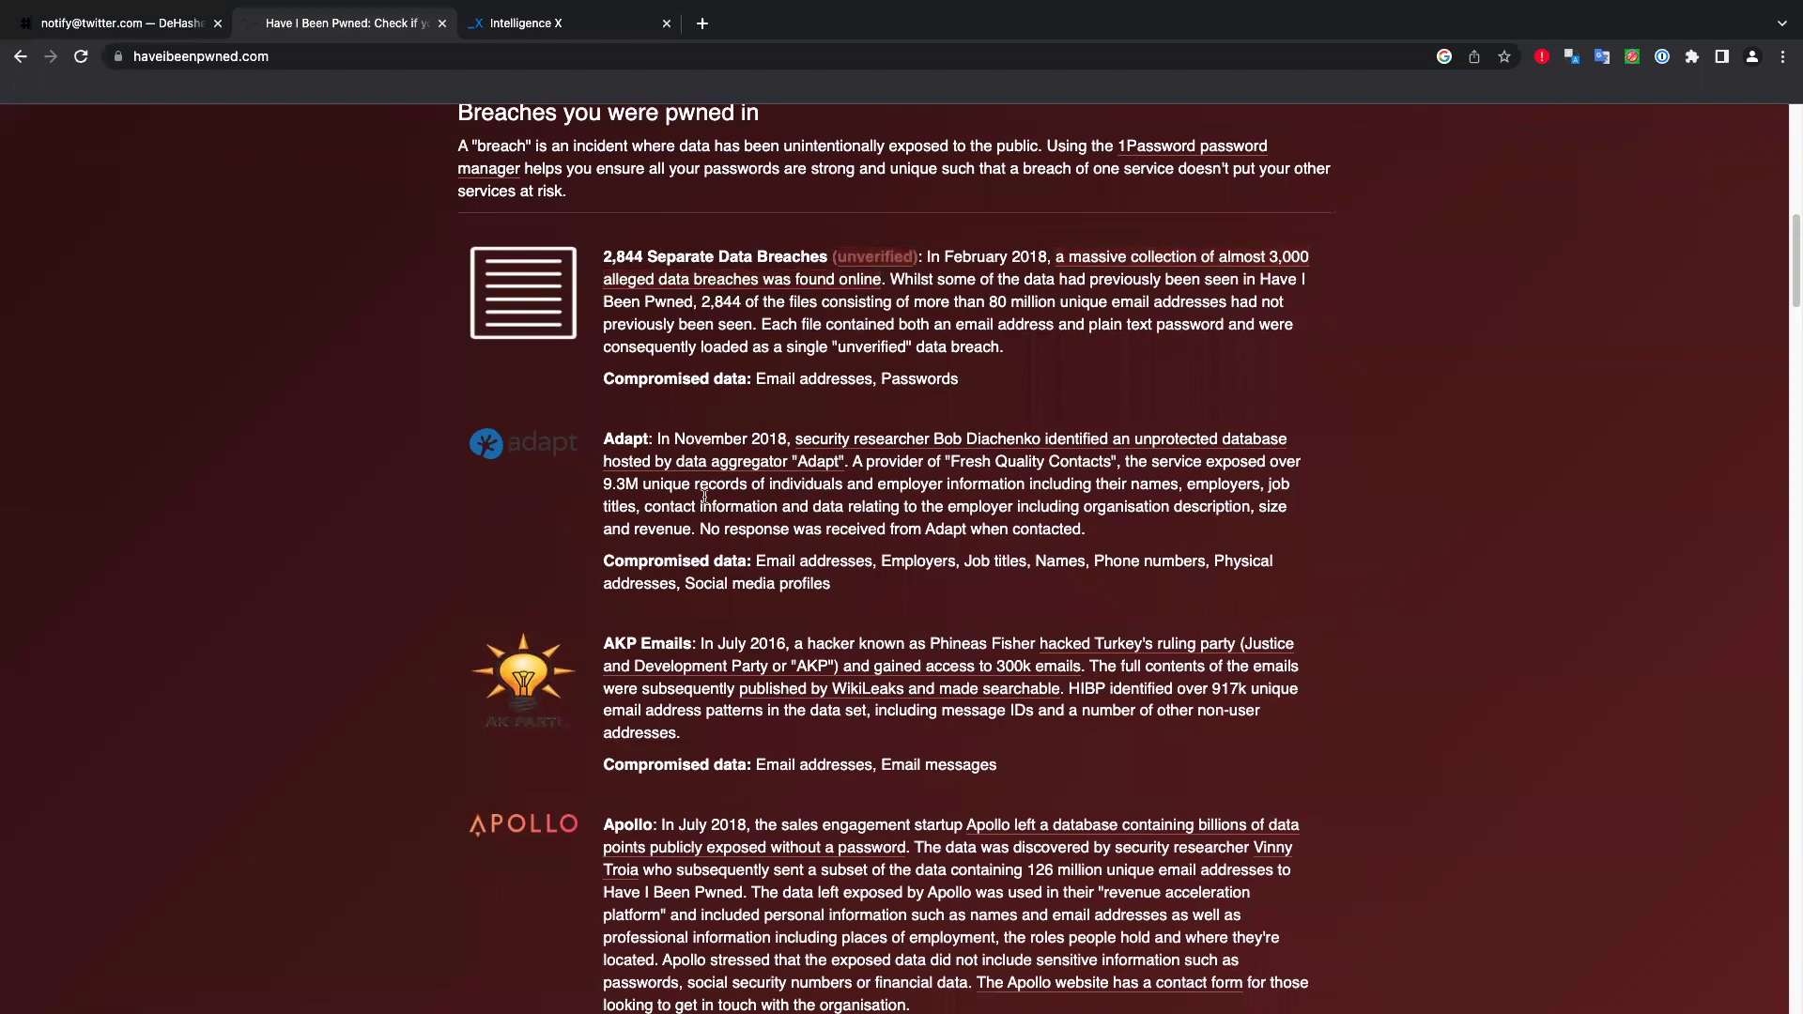
scroll(705, 498, down, 7)
scroll(725, 507, down, 4)
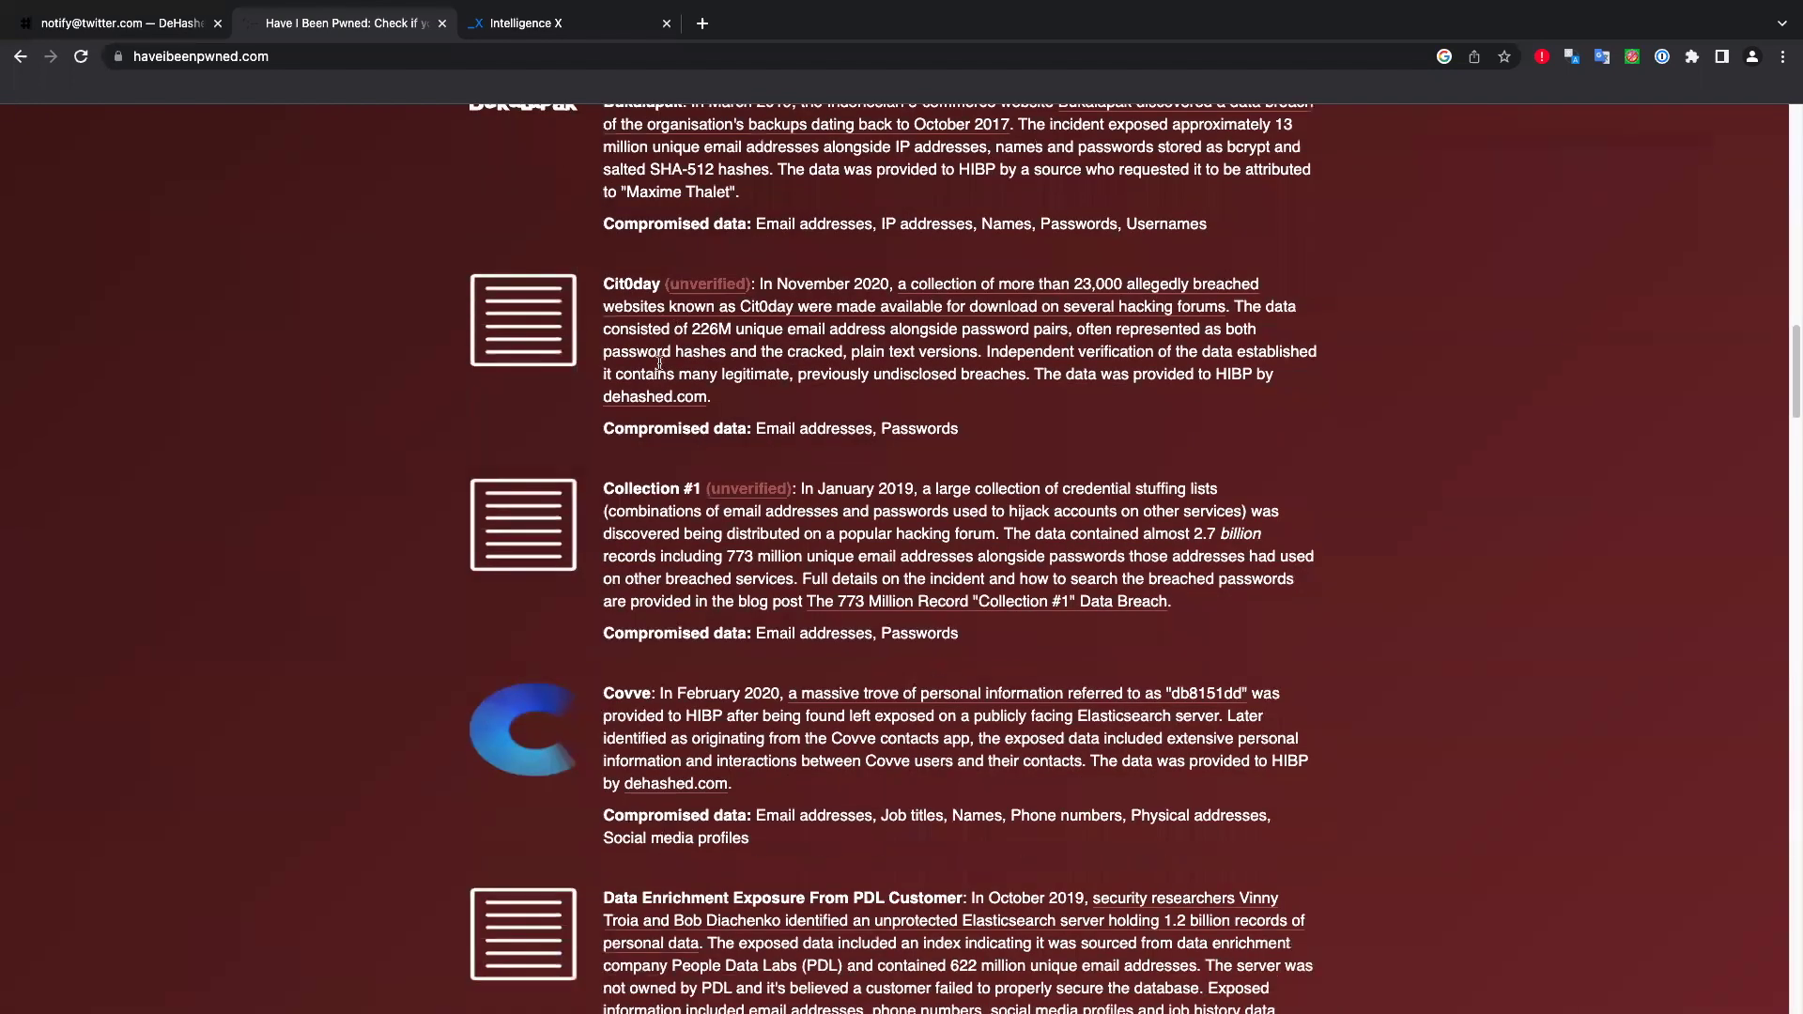
scroll(657, 528, down, 4)
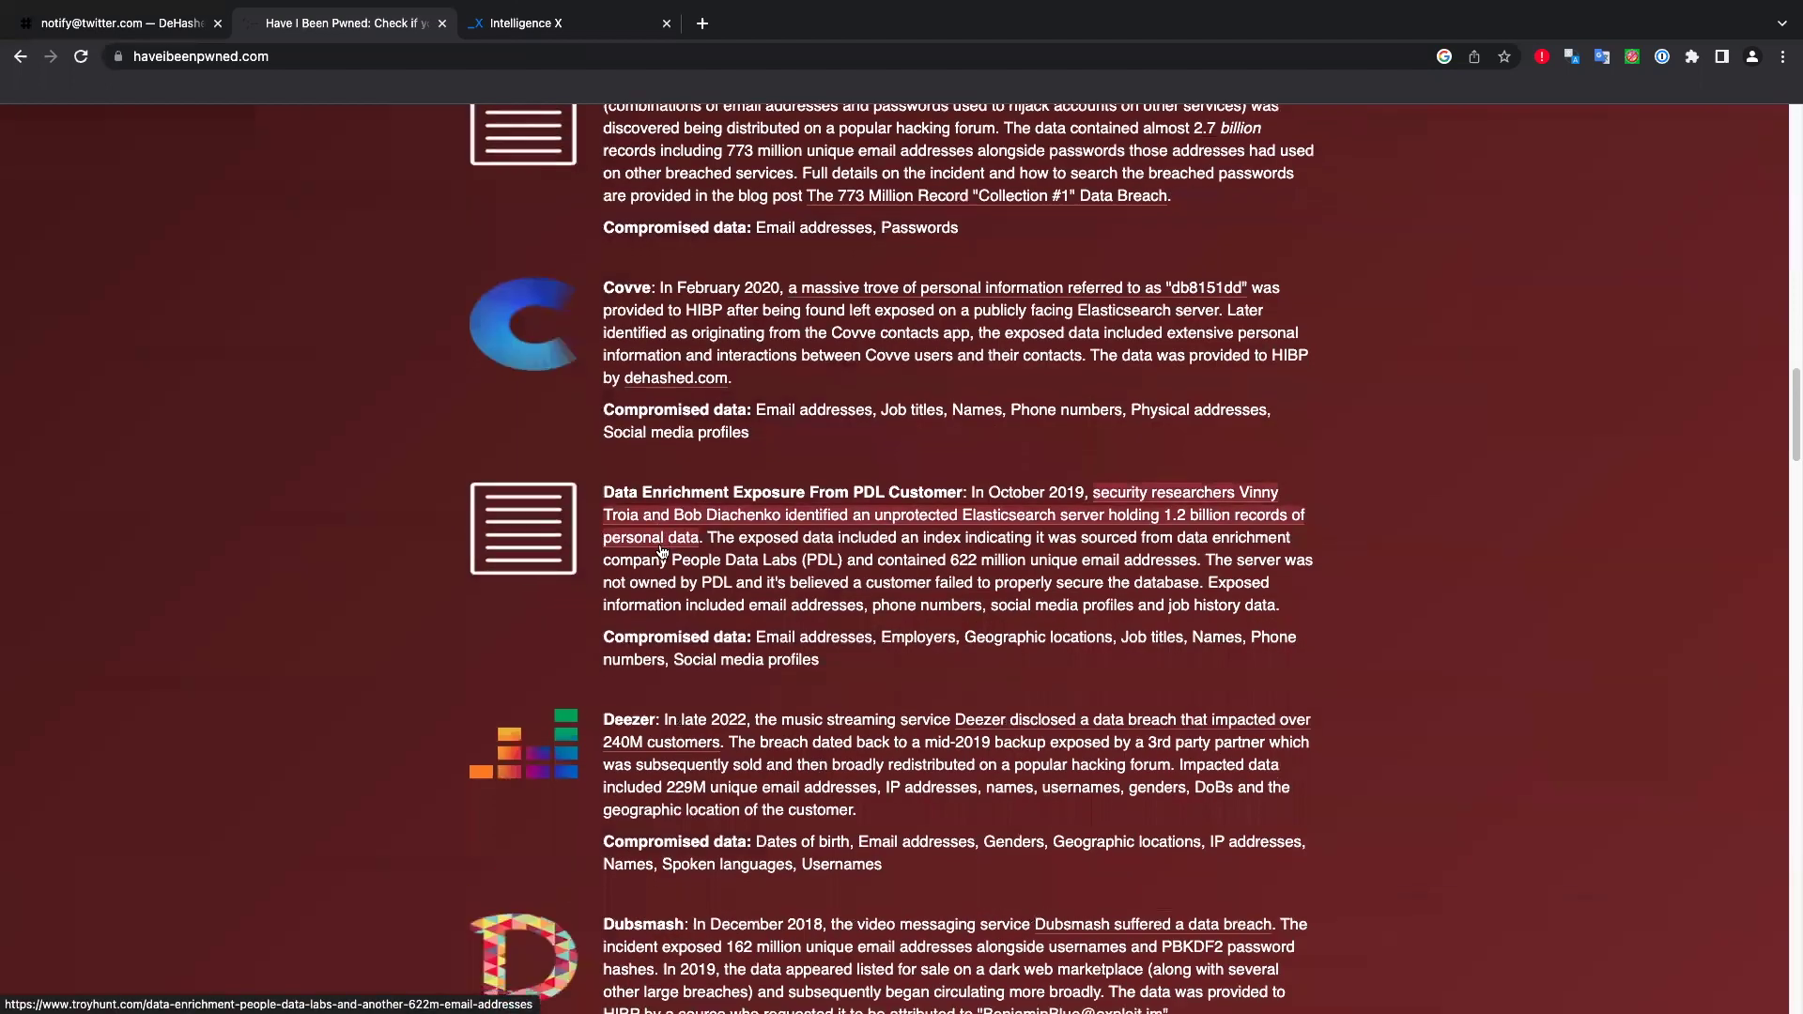
scroll(648, 540, down, 1)
scroll(592, 558, down, 2)
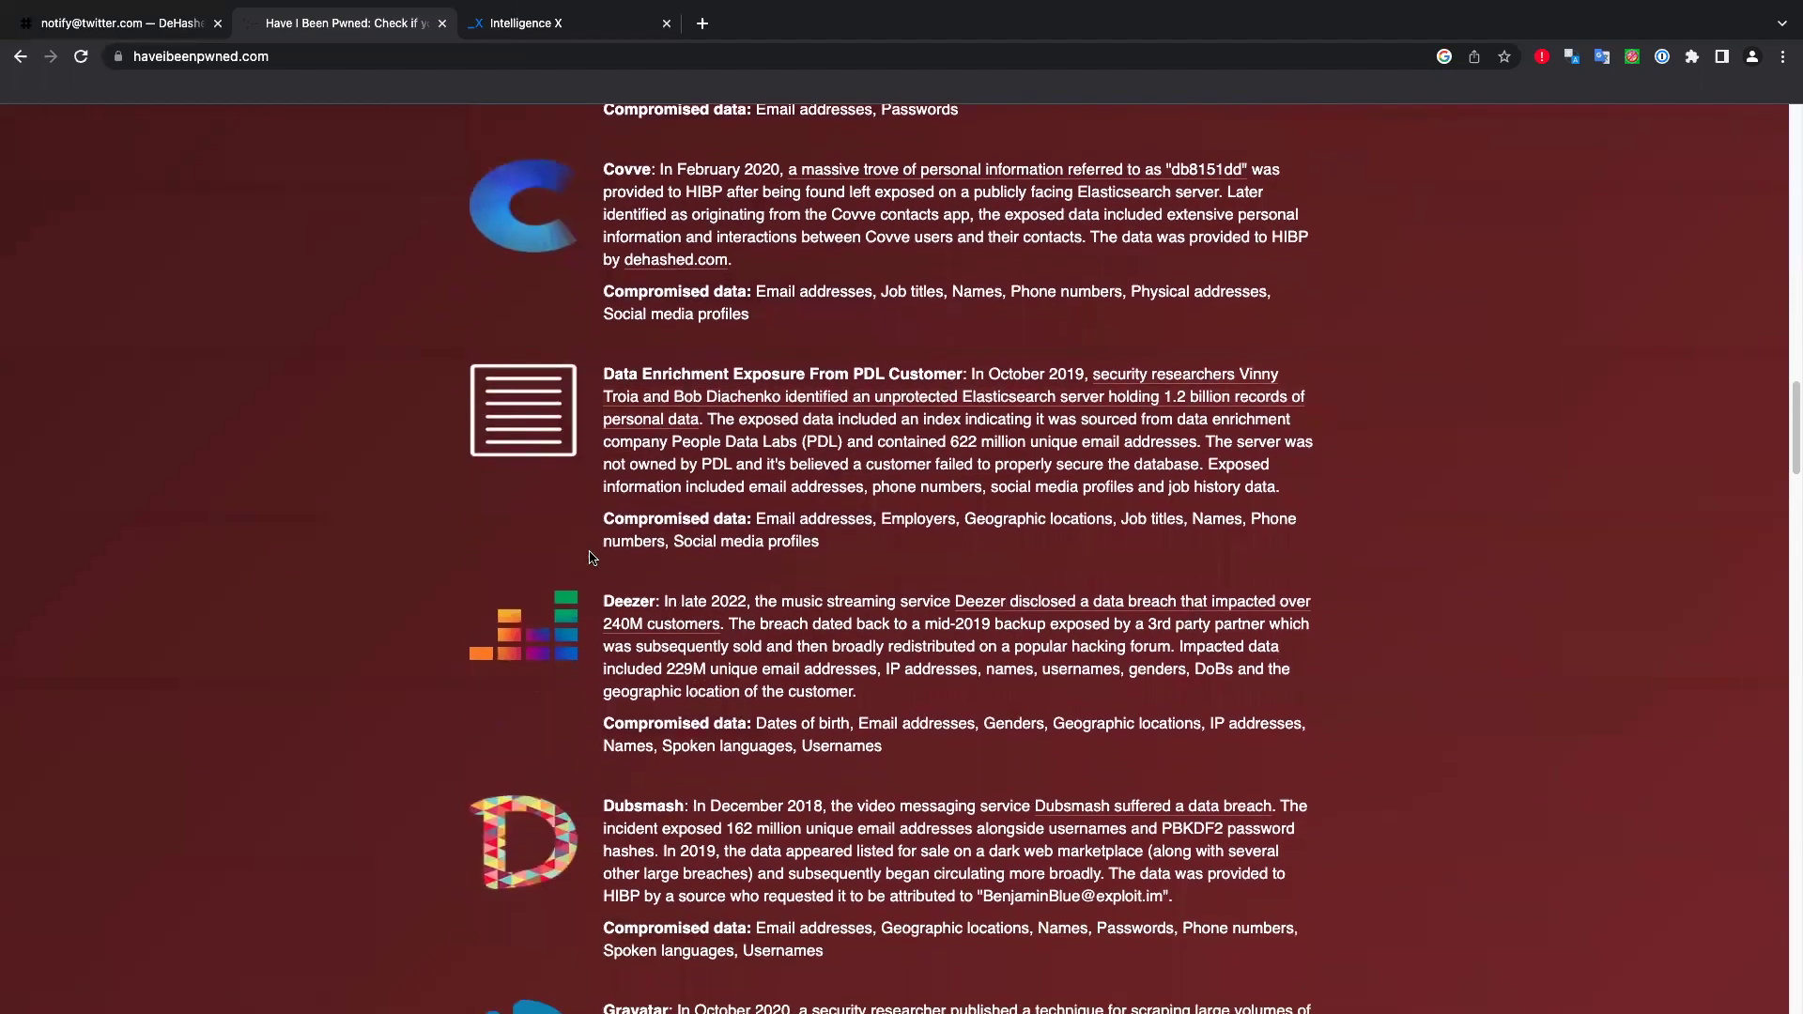
scroll(594, 553, down, 2)
scroll(598, 548, down, 5)
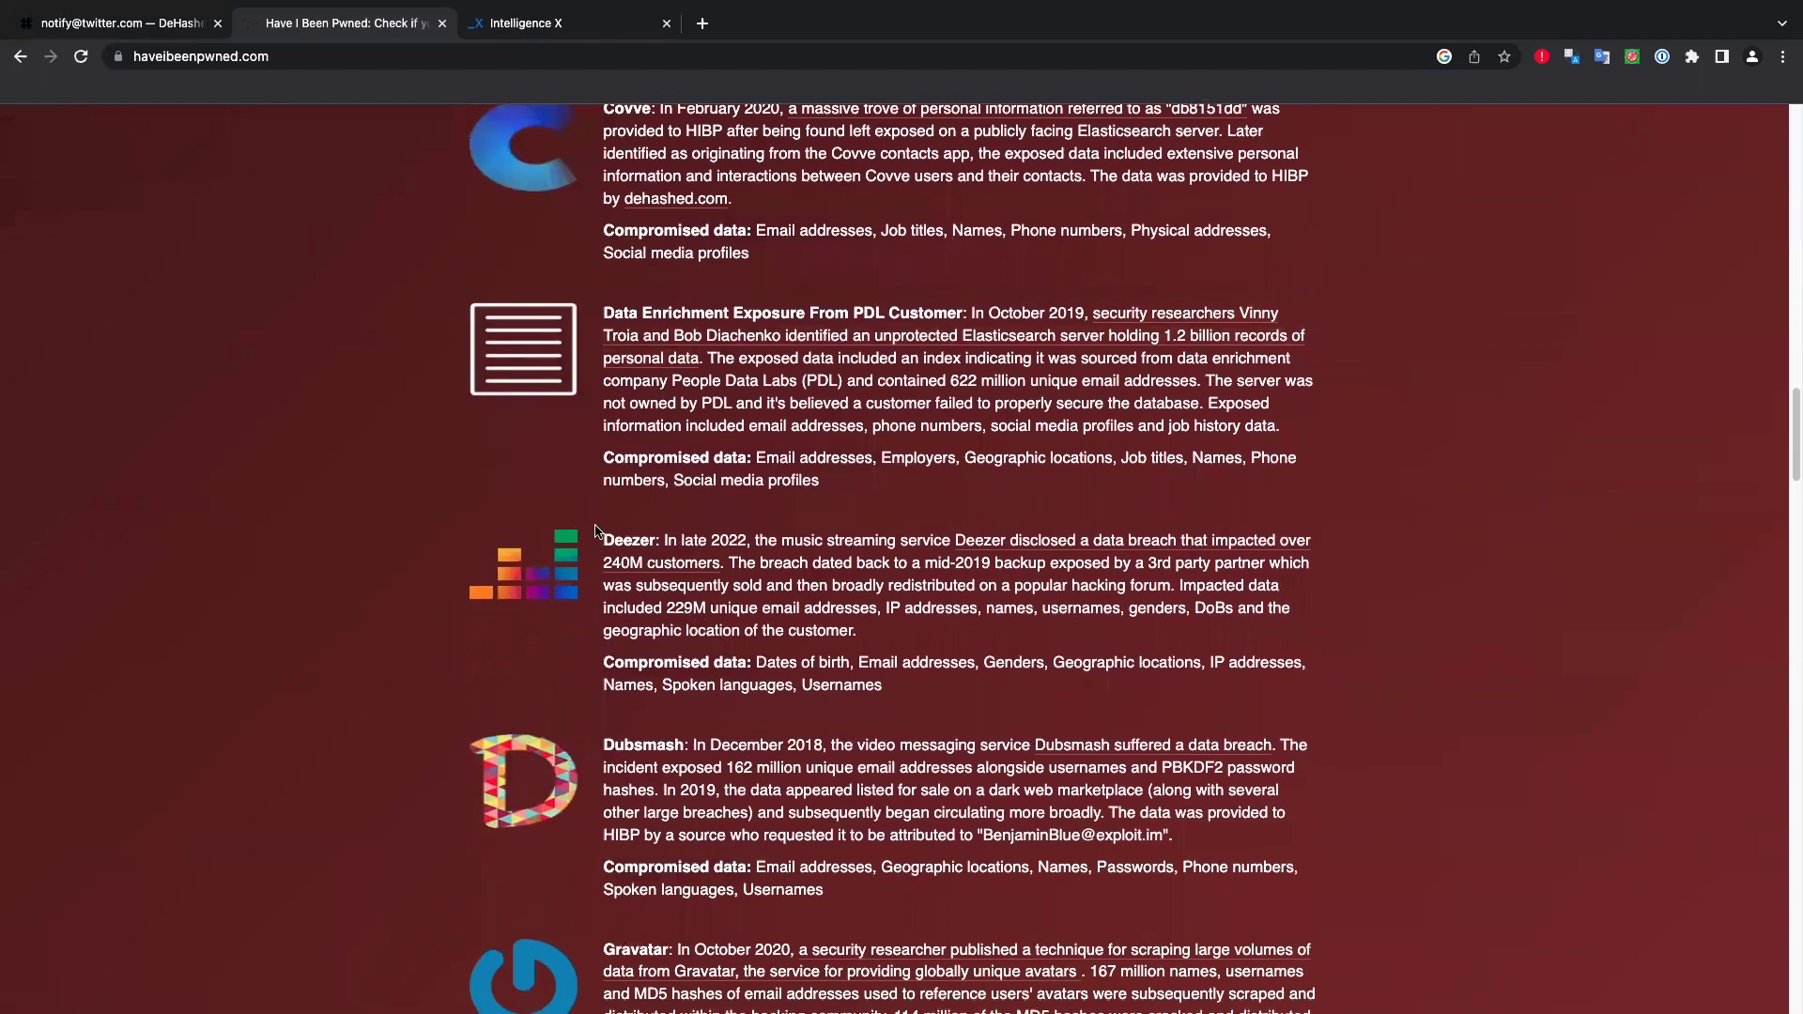
scroll(595, 532, down, 10)
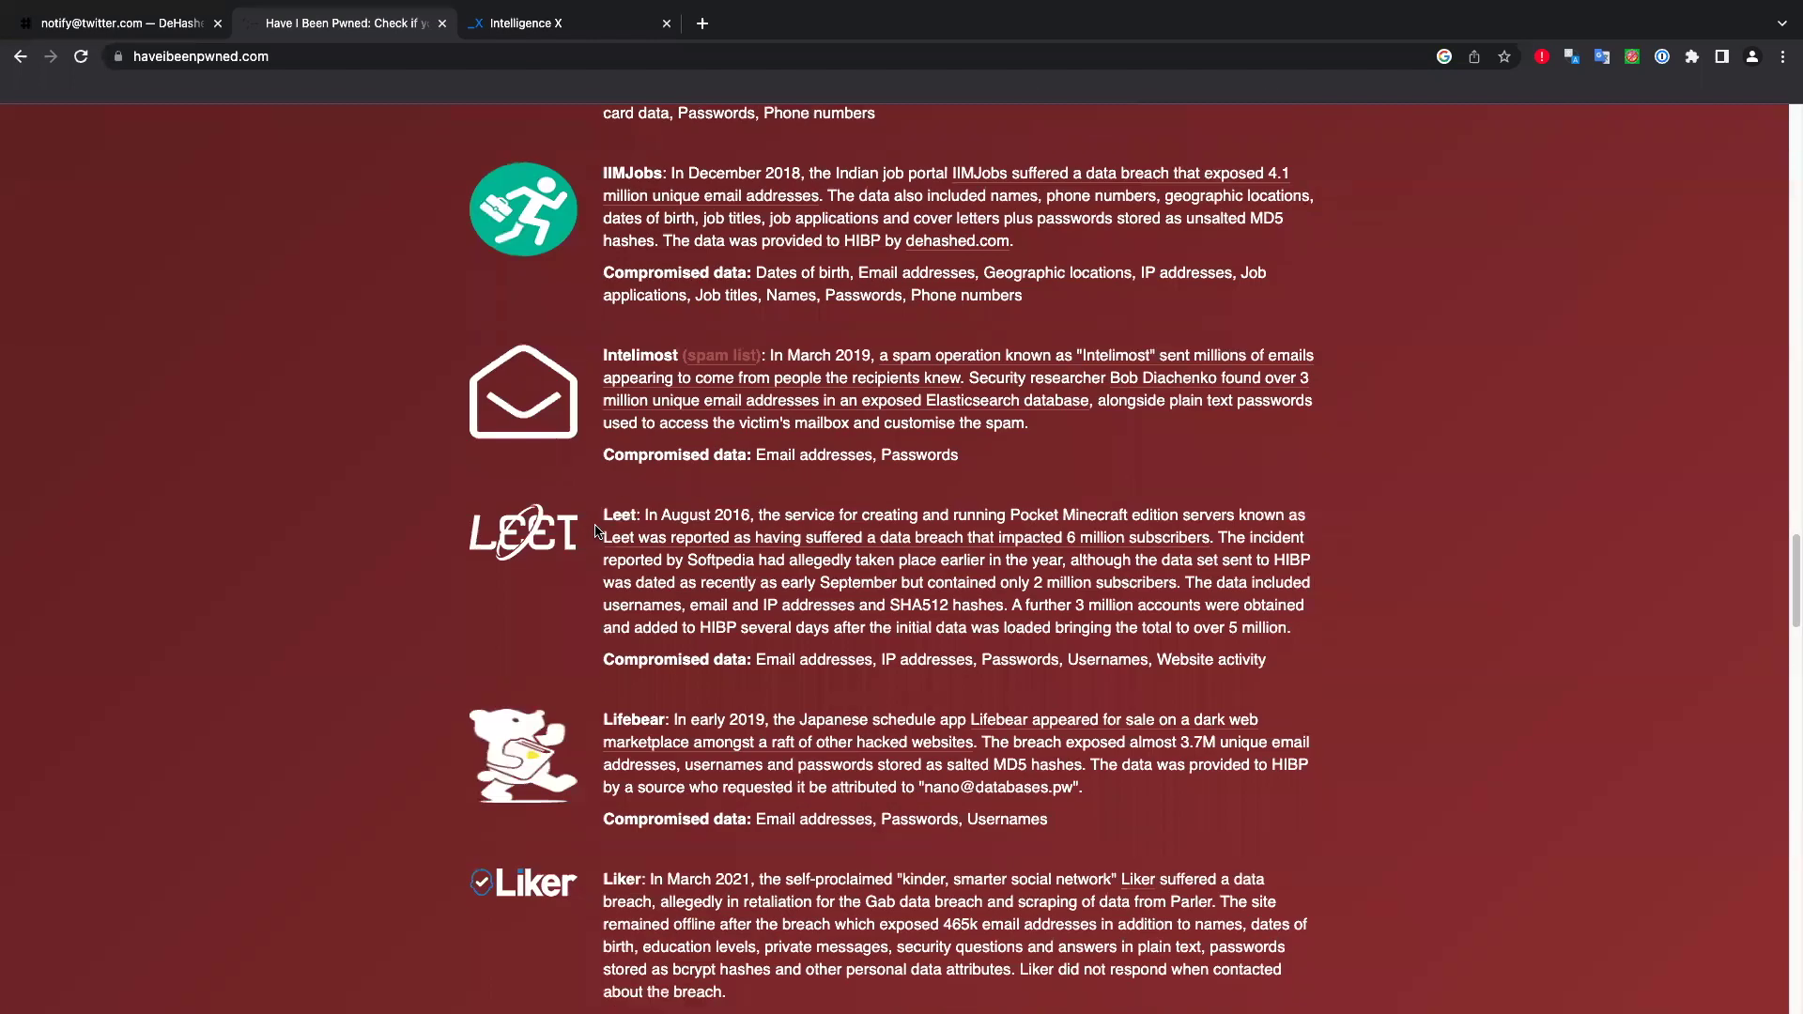
scroll(594, 532, down, 13)
scroll(594, 531, down, 8)
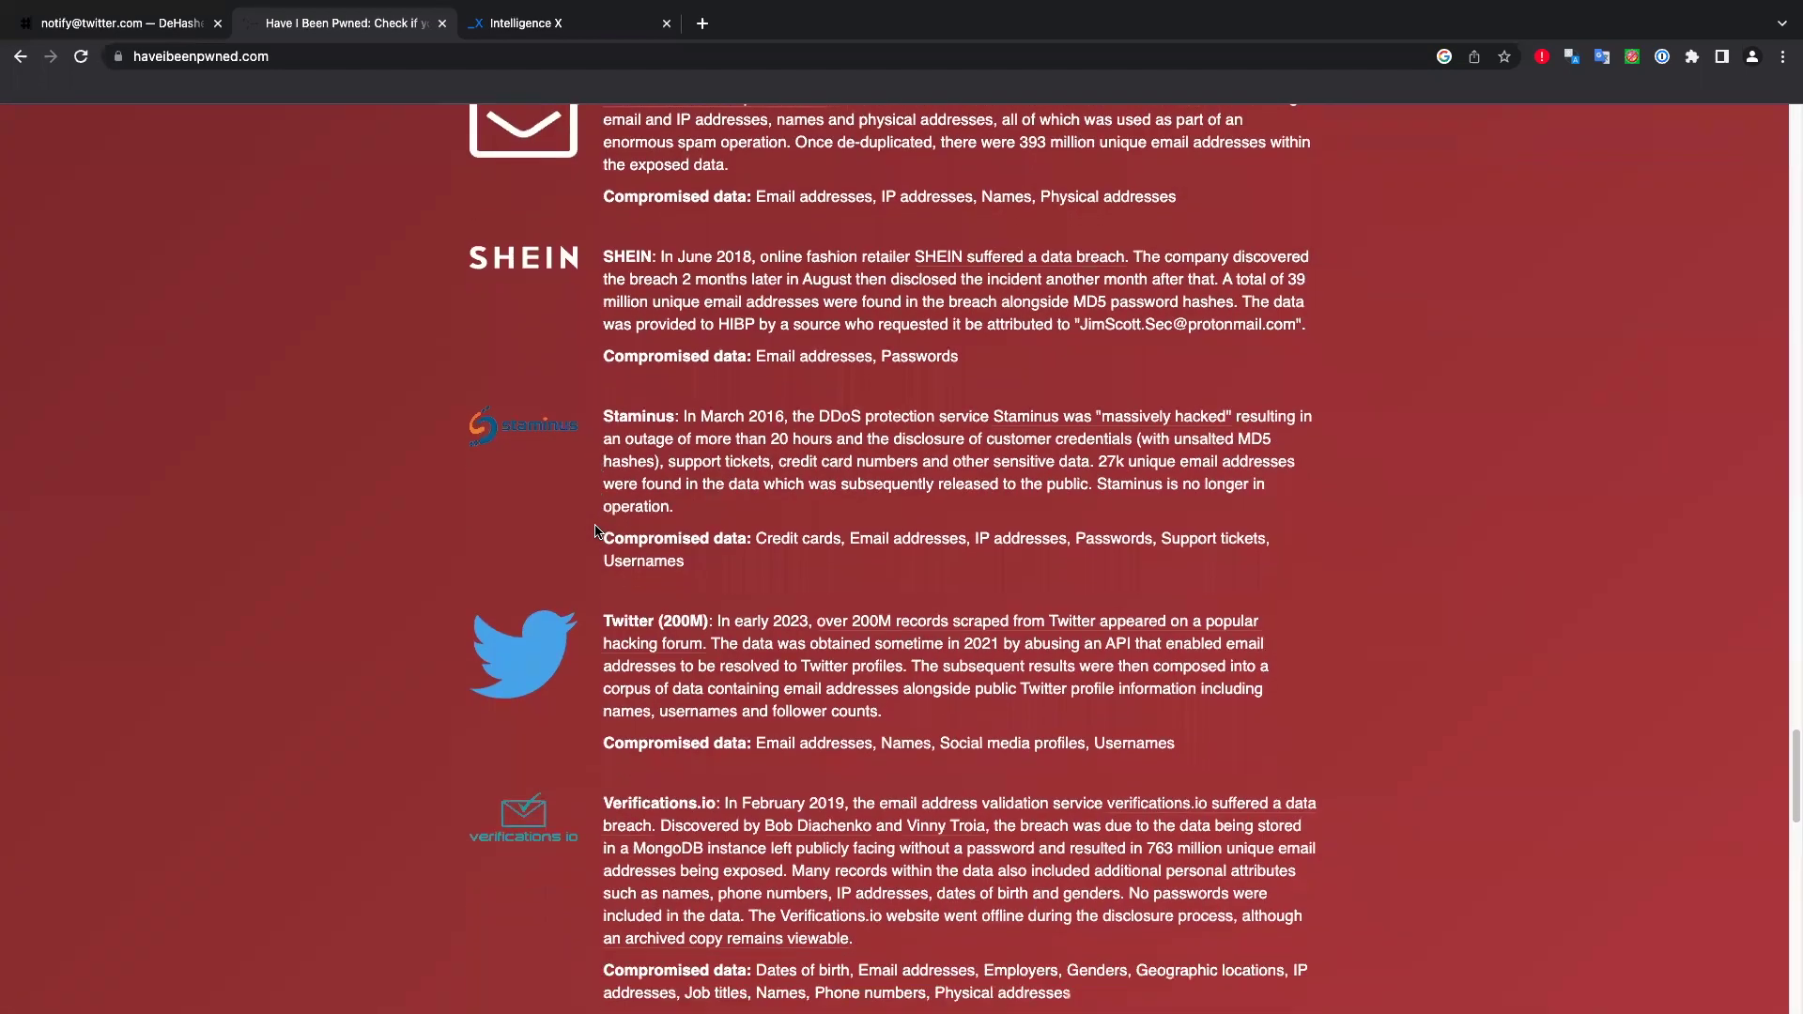
scroll(595, 532, down, 3)
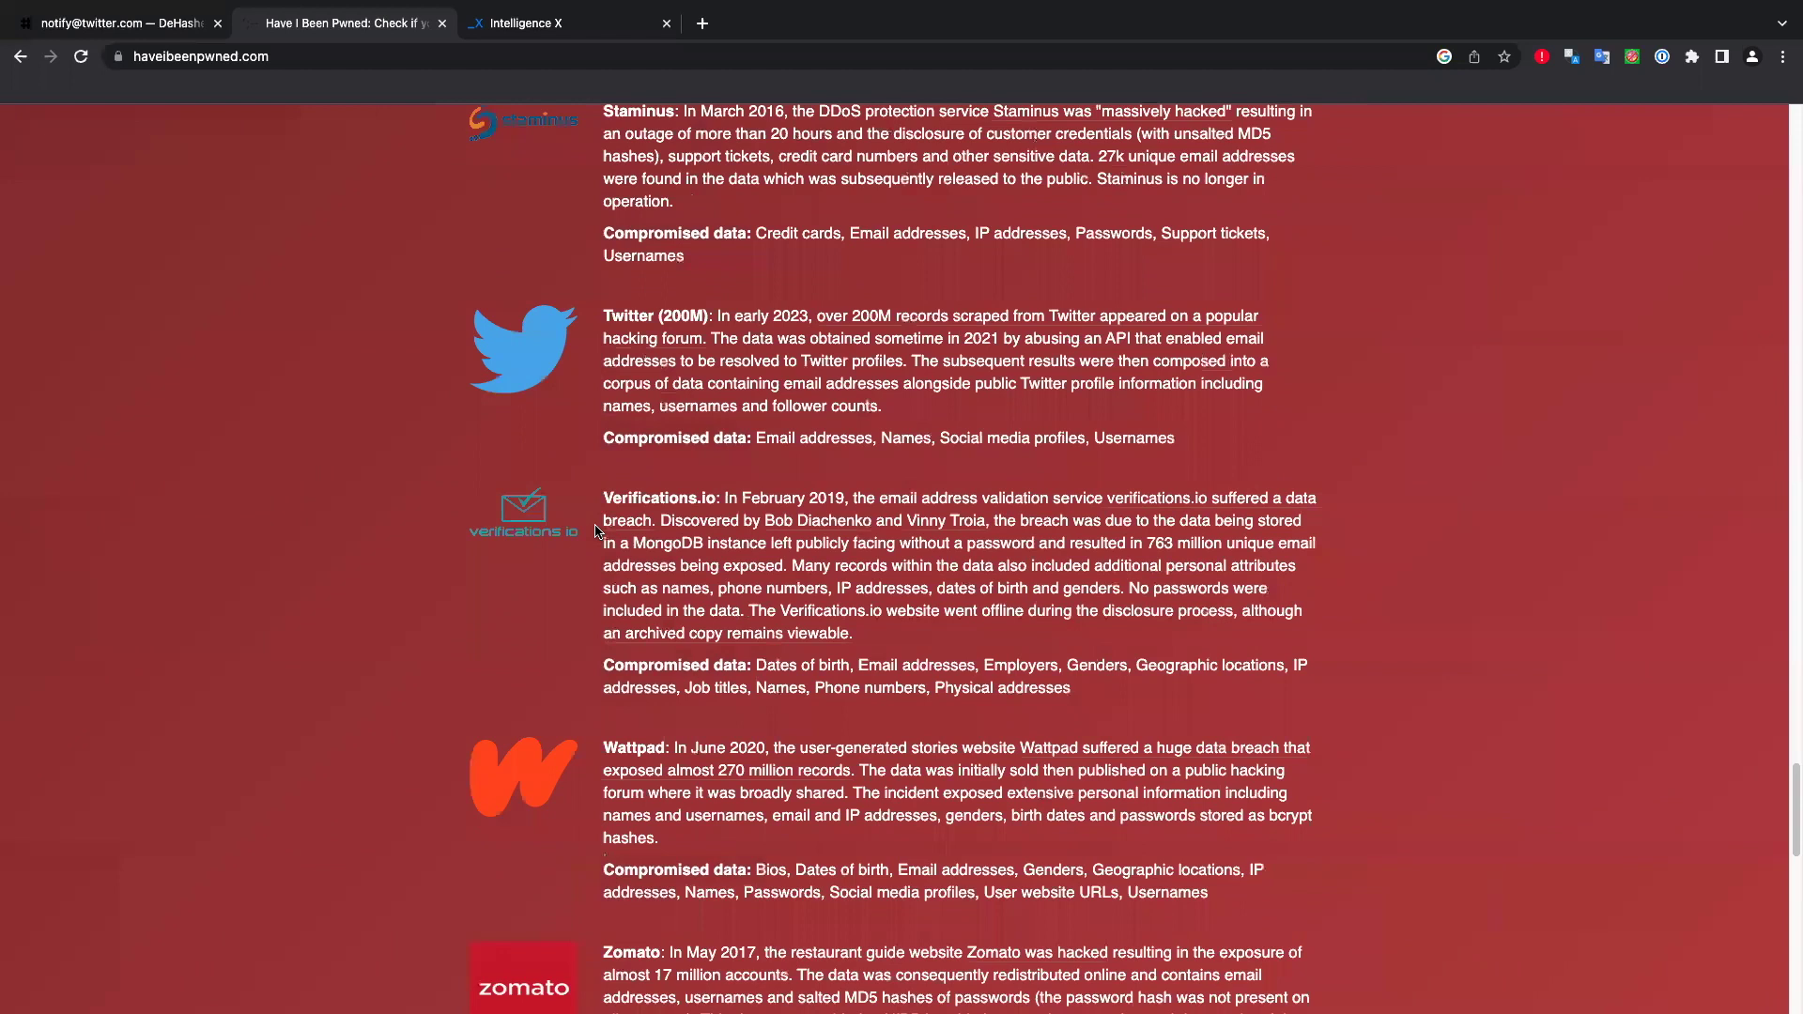
scroll(594, 531, down, 1)
scroll(594, 532, up, 20)
scroll(595, 531, up, 10)
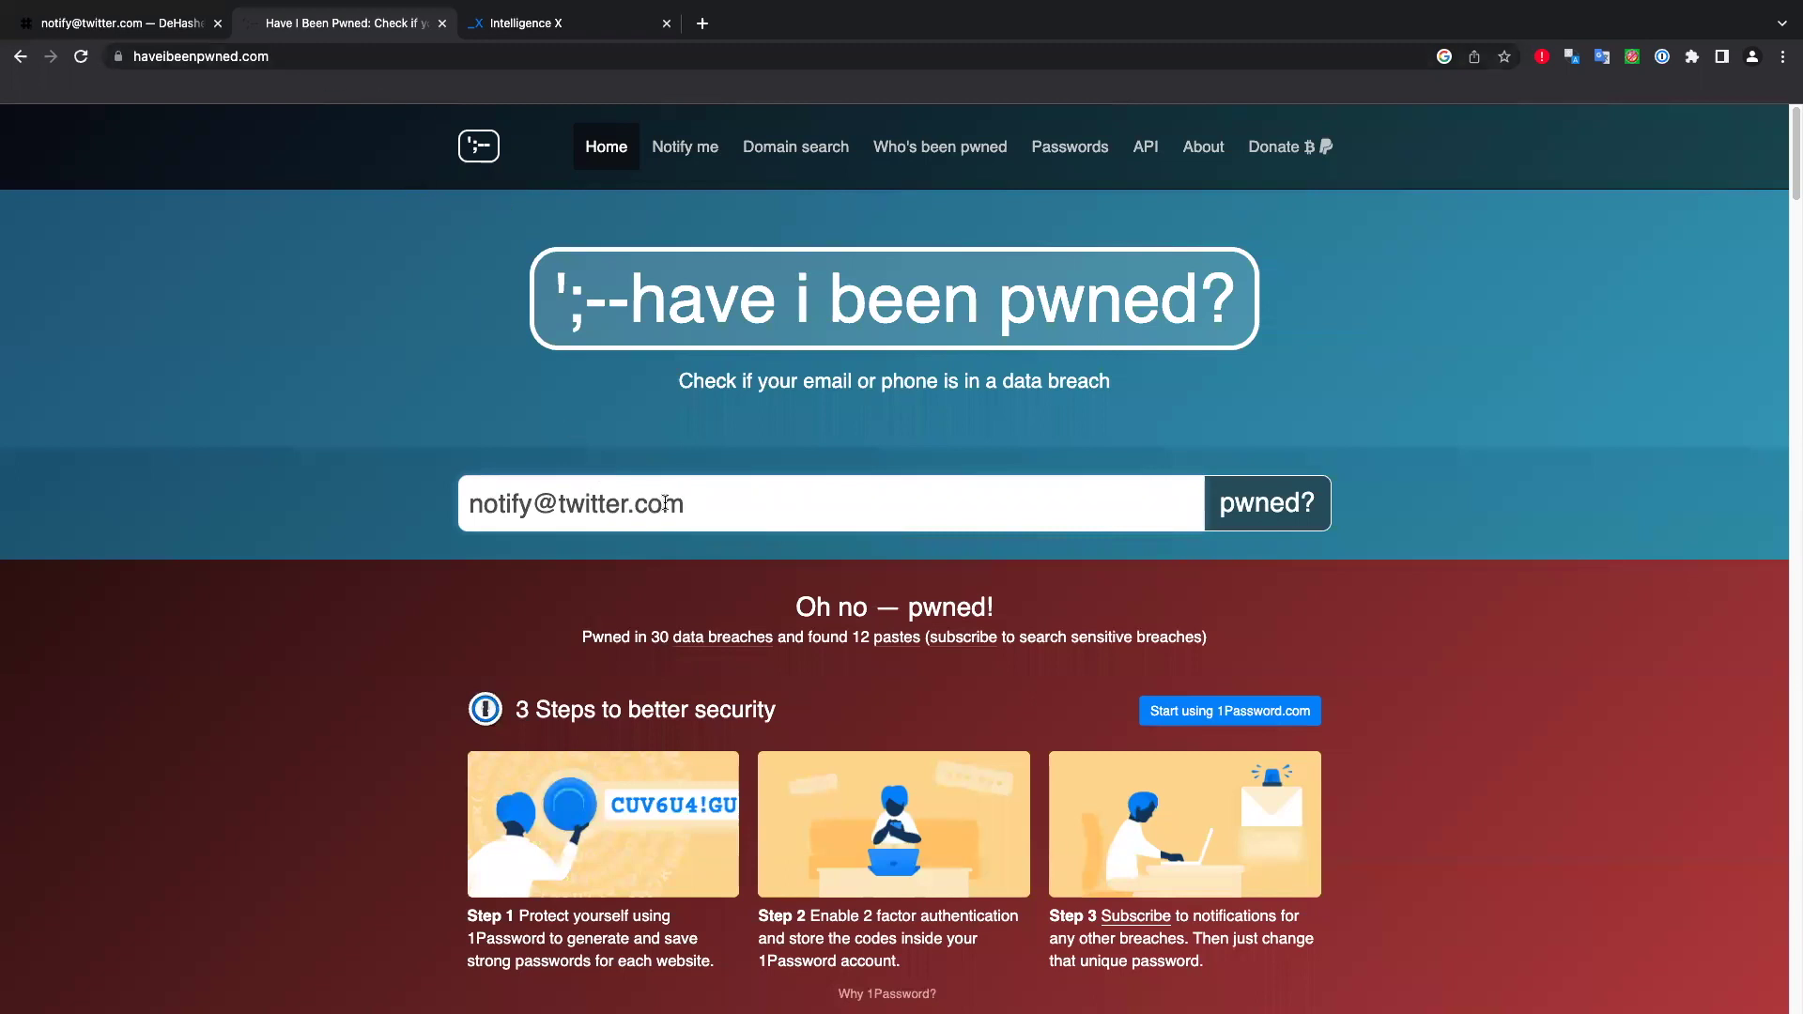
Check a sample test password on Pwned Passwords, which reports it seen 26 times.
click(1070, 148)
click(674, 482)
text(12345)
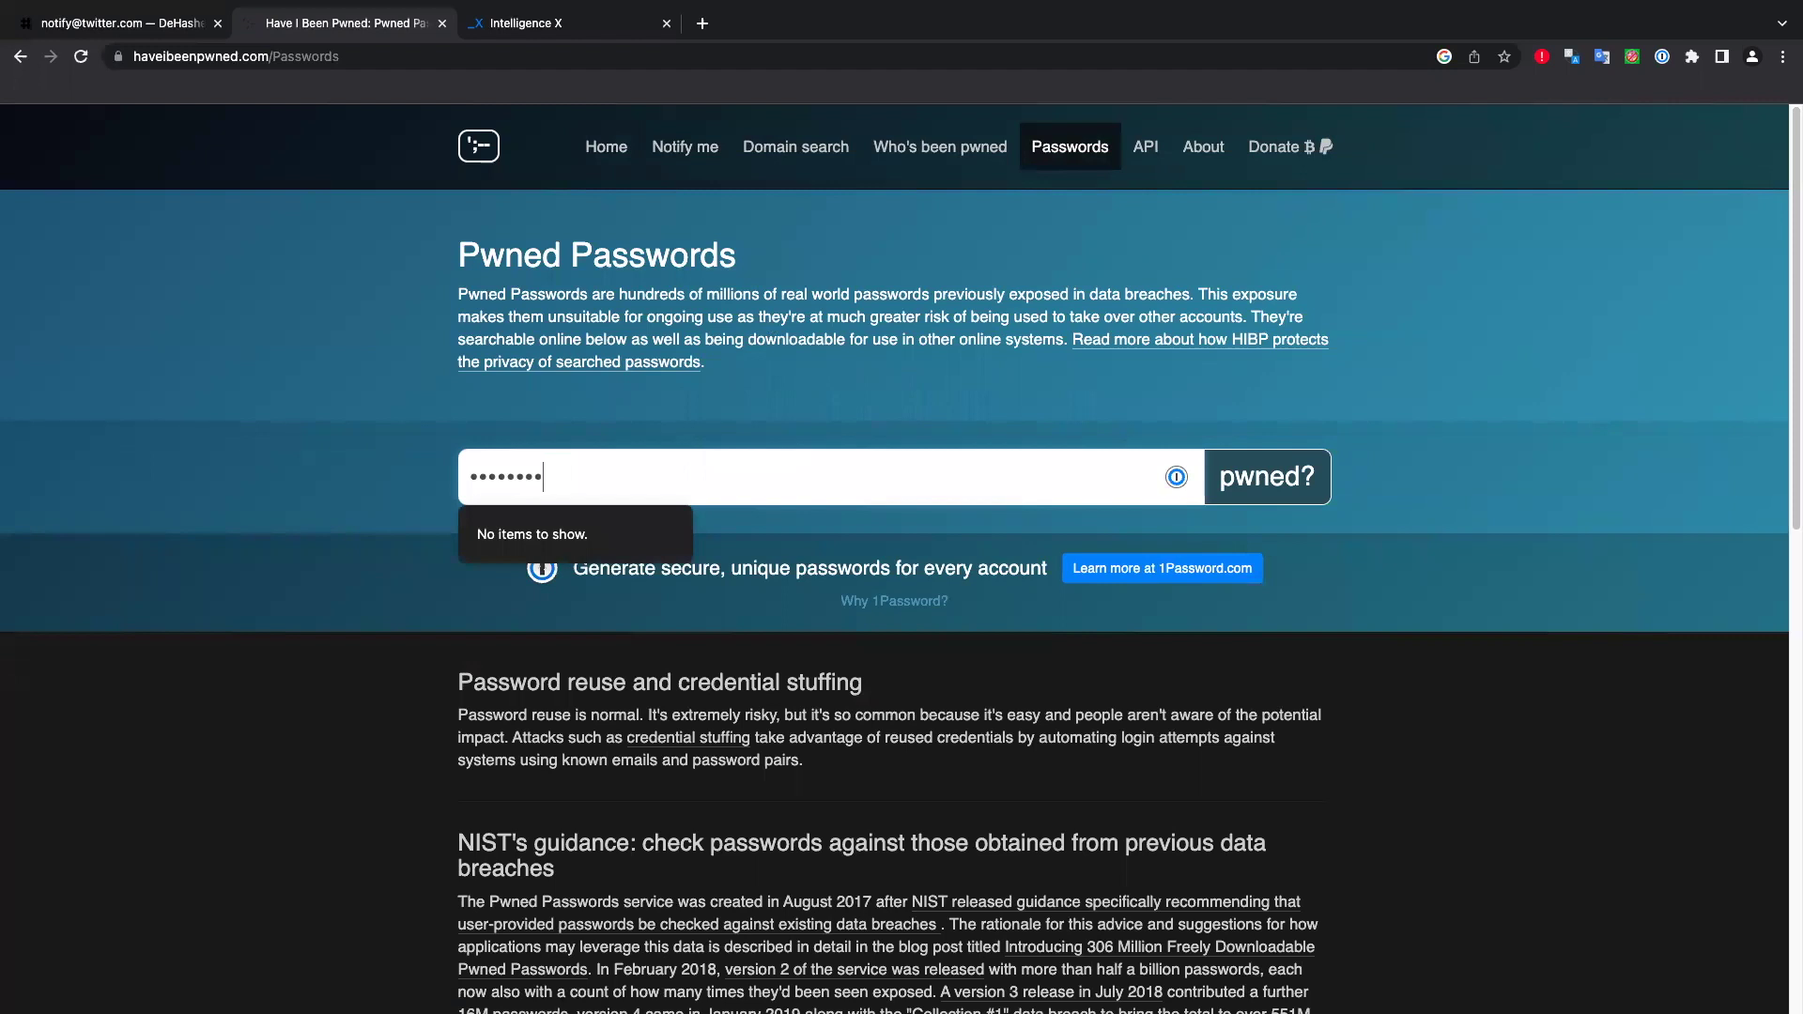
key(BackSpace)
key(BackSpace)
key(BackSpace)
key(BackSpace)
key(BackSpace)
text(1234)
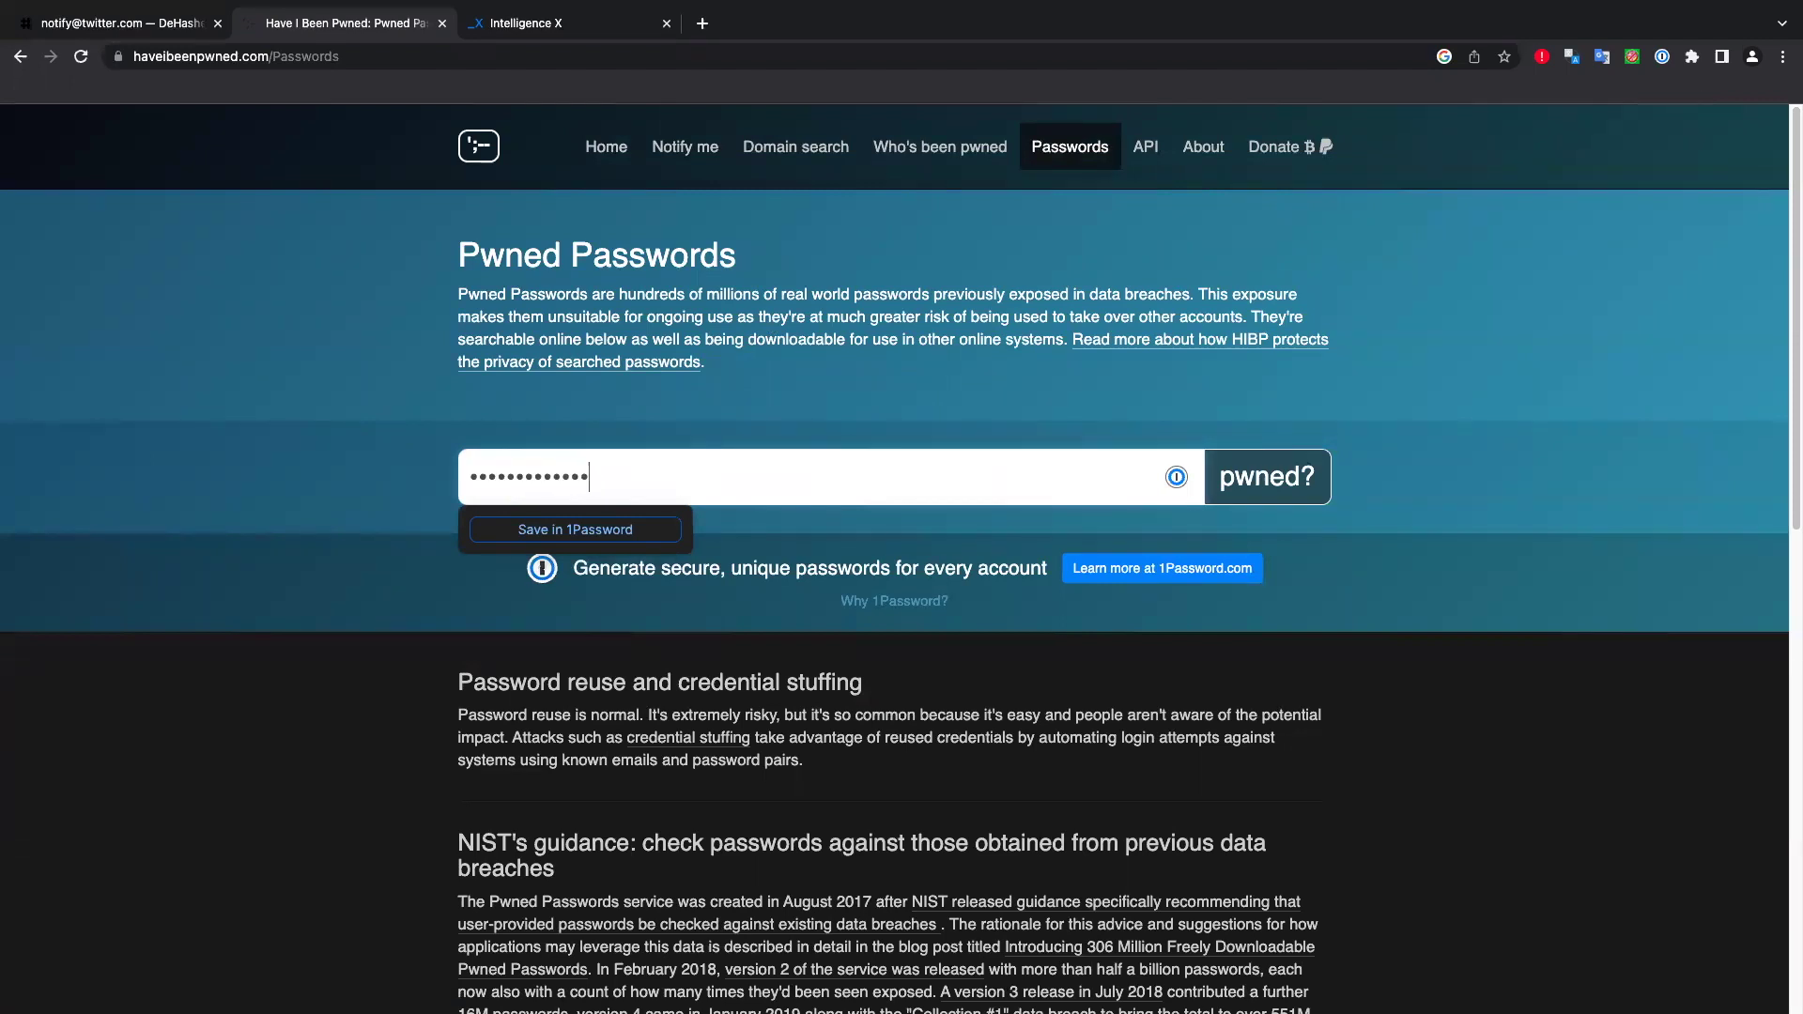
key(Return)
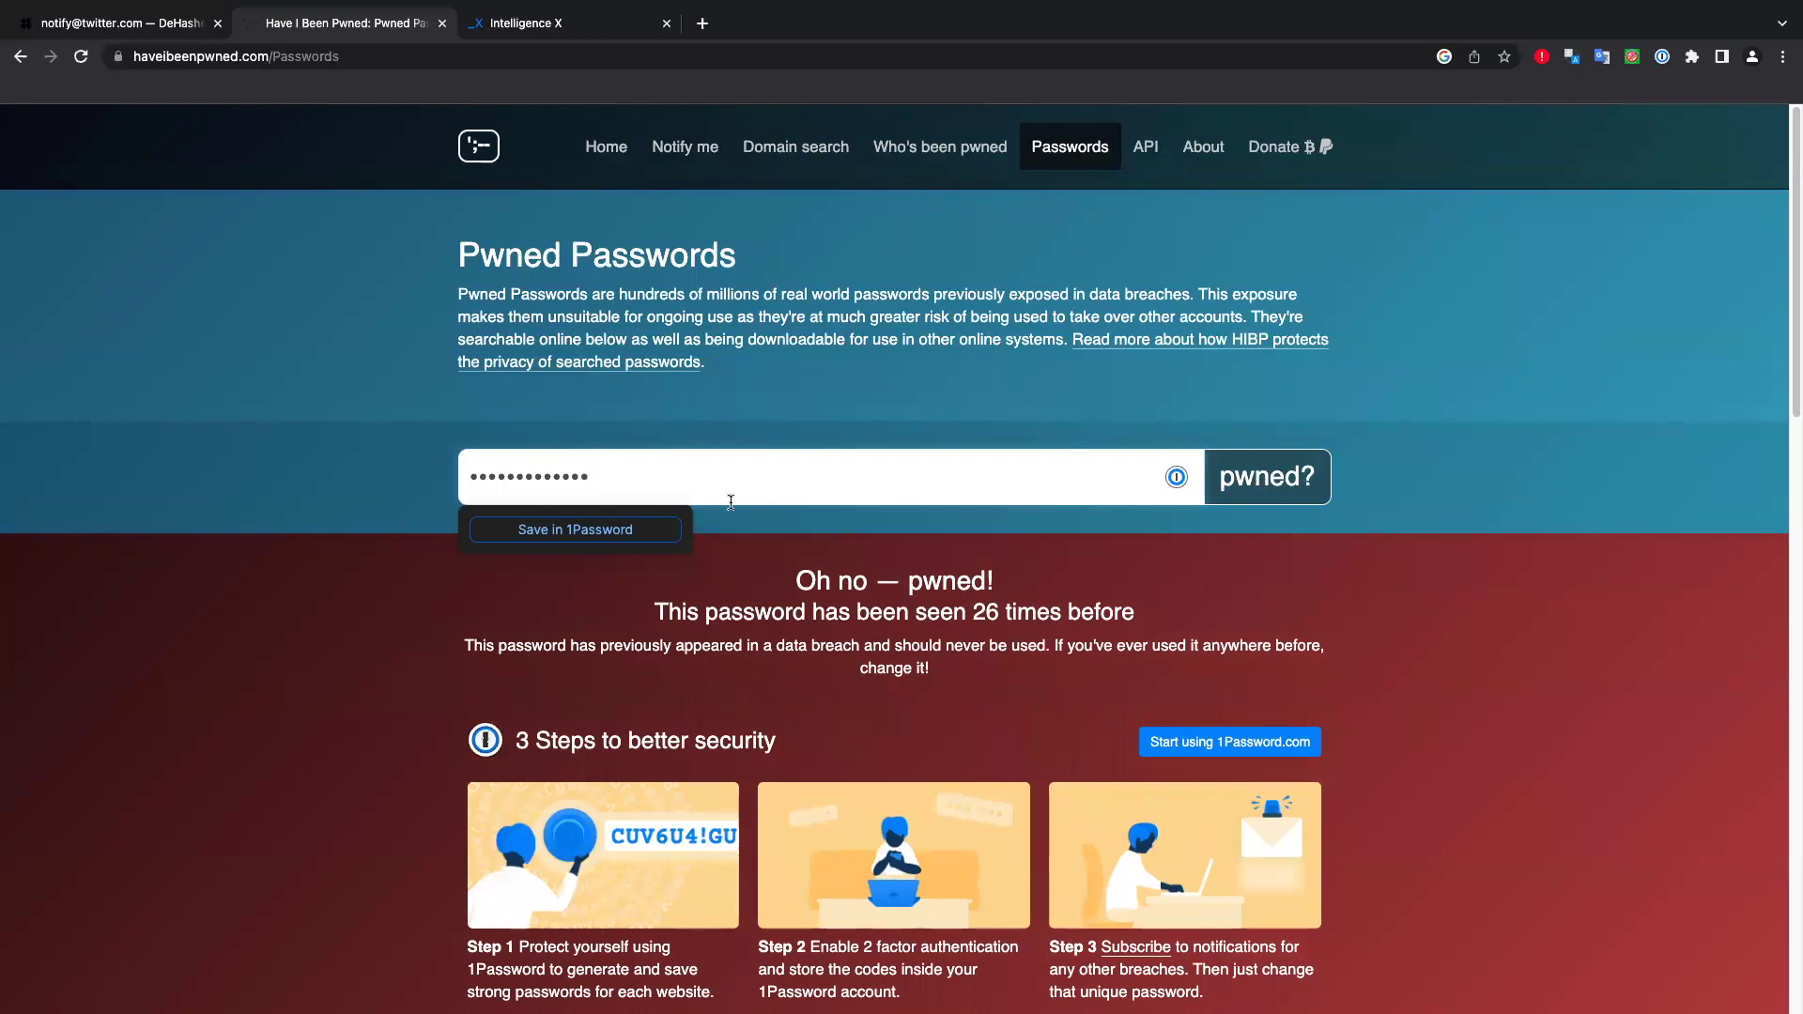
Read through the API v3 overview page, then return to DeHashed's 149 results.
mouse_move(1146, 155)
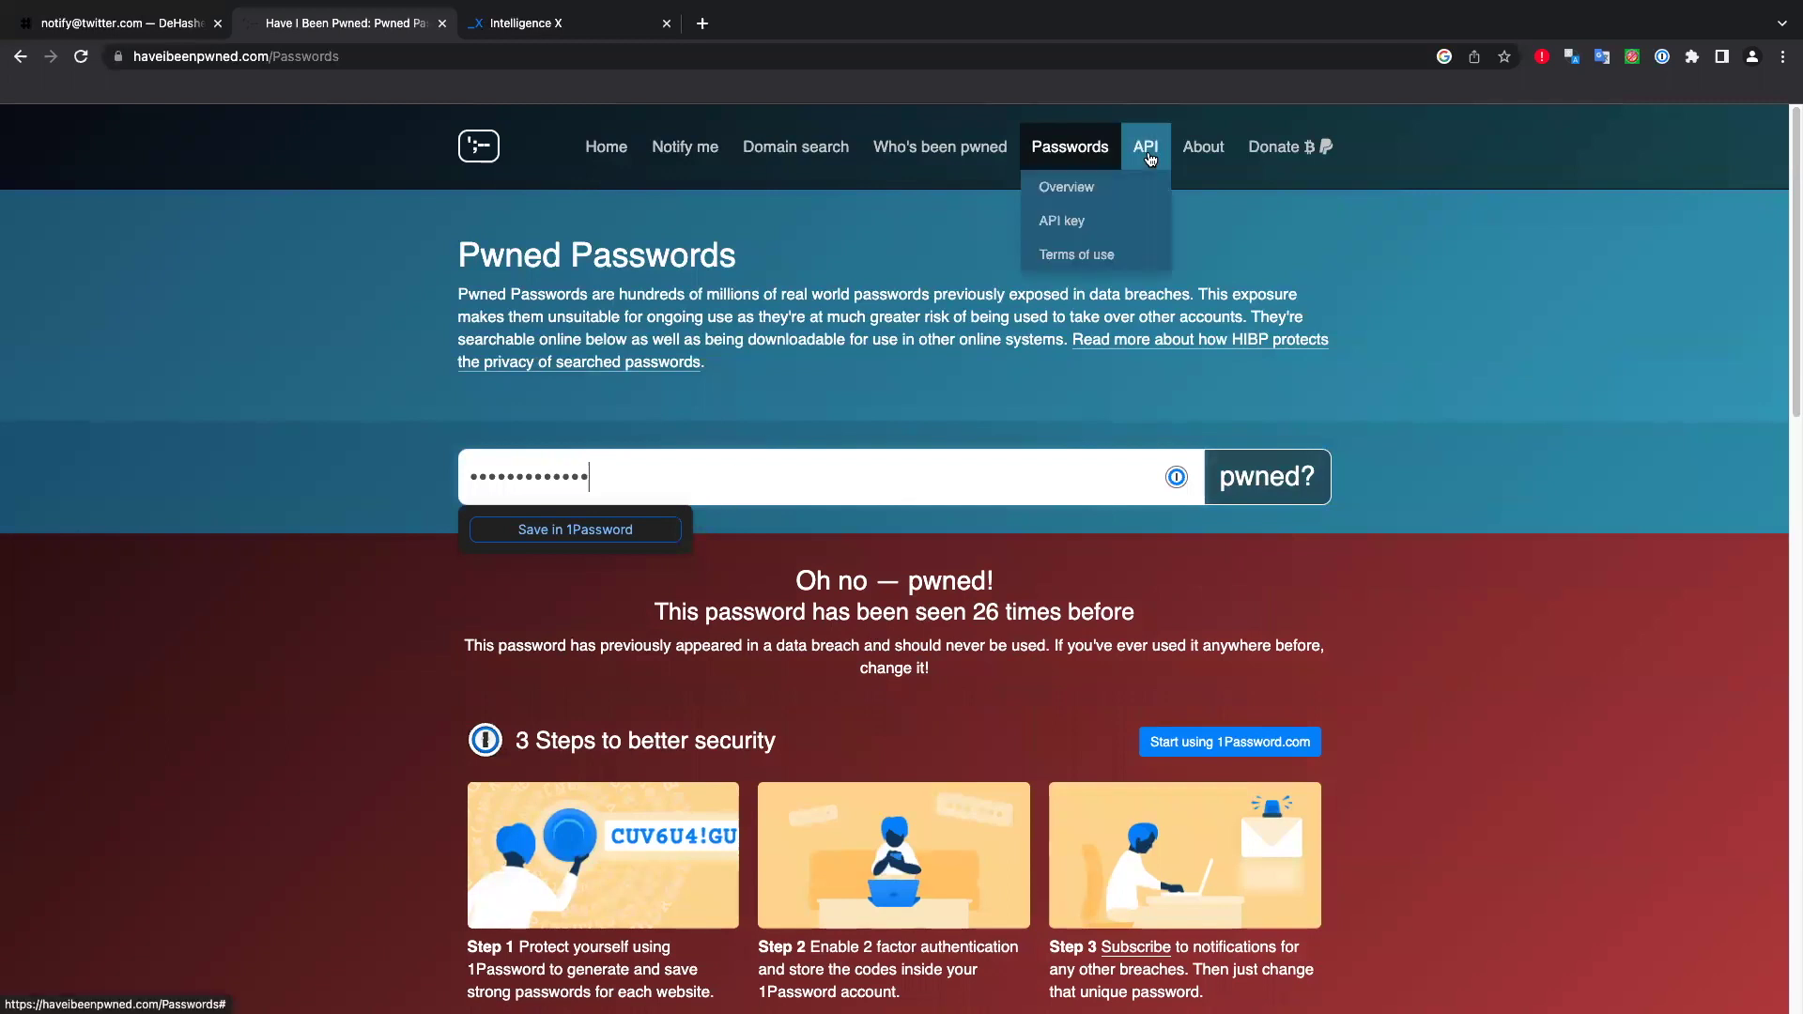
click(1071, 187)
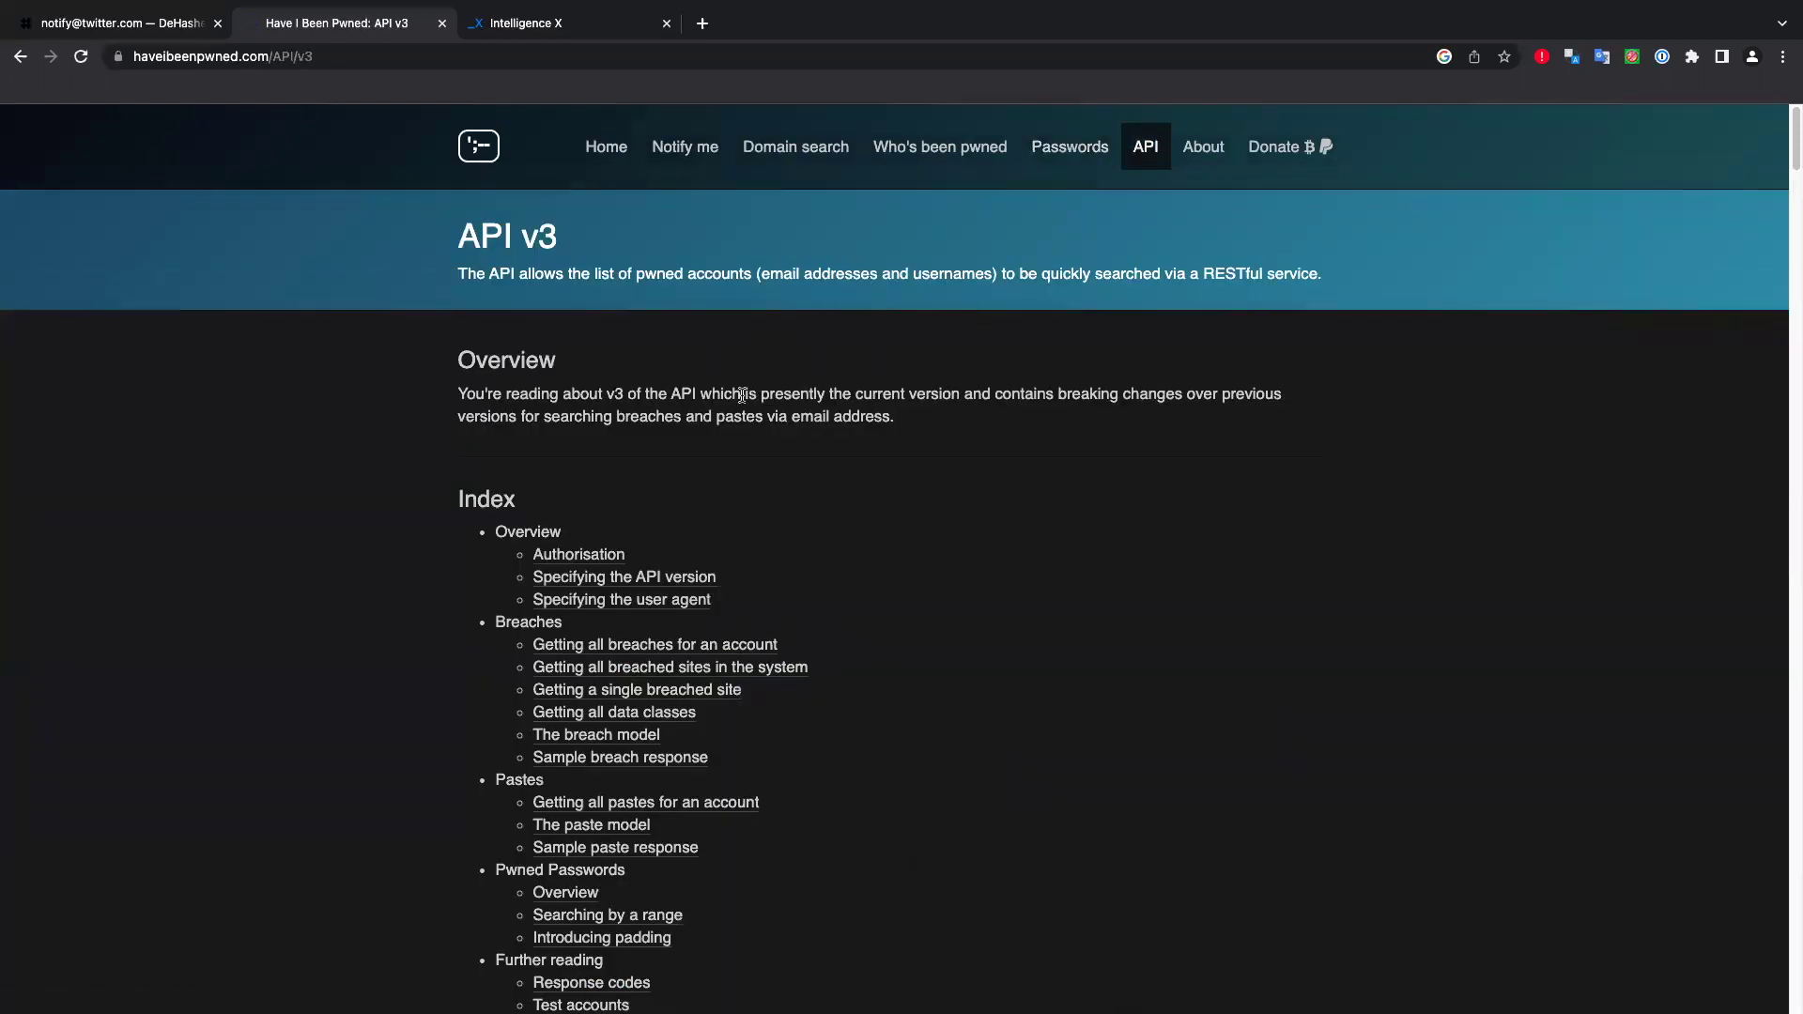
scroll(772, 362, down, 3)
scroll(698, 407, down, 15)
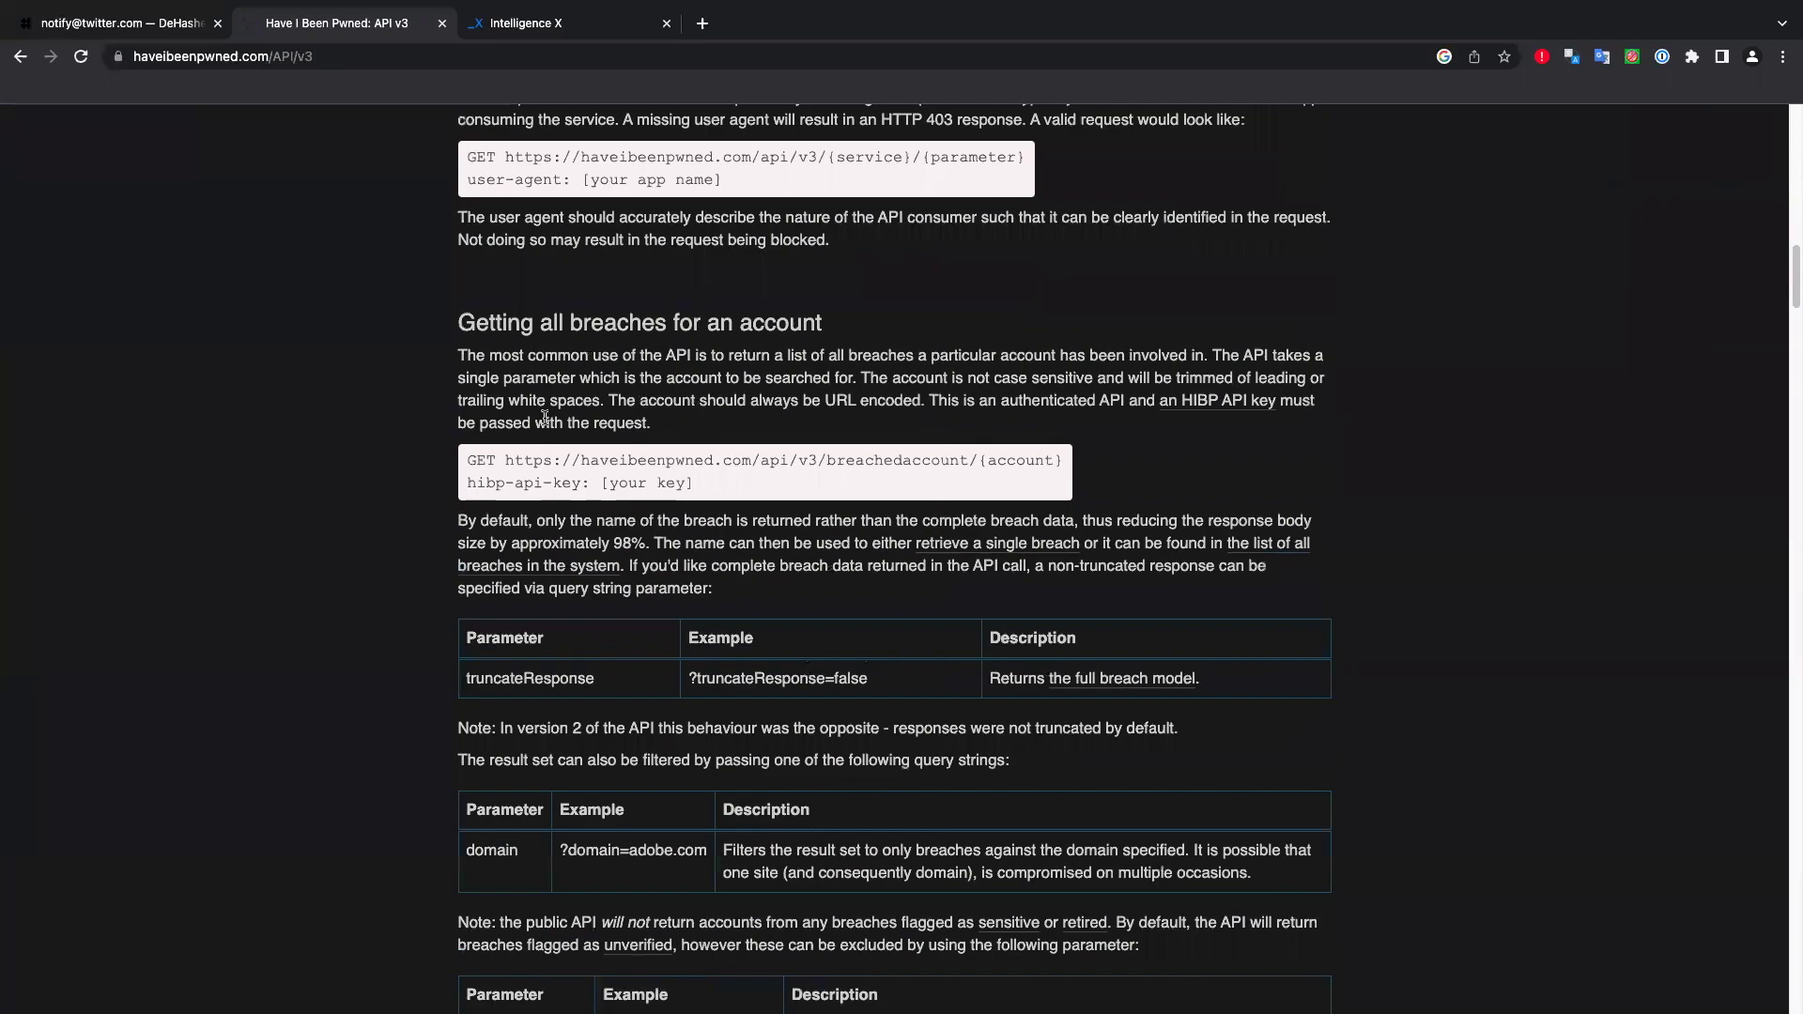
scroll(546, 422, down, 8)
scroll(546, 426, down, 20)
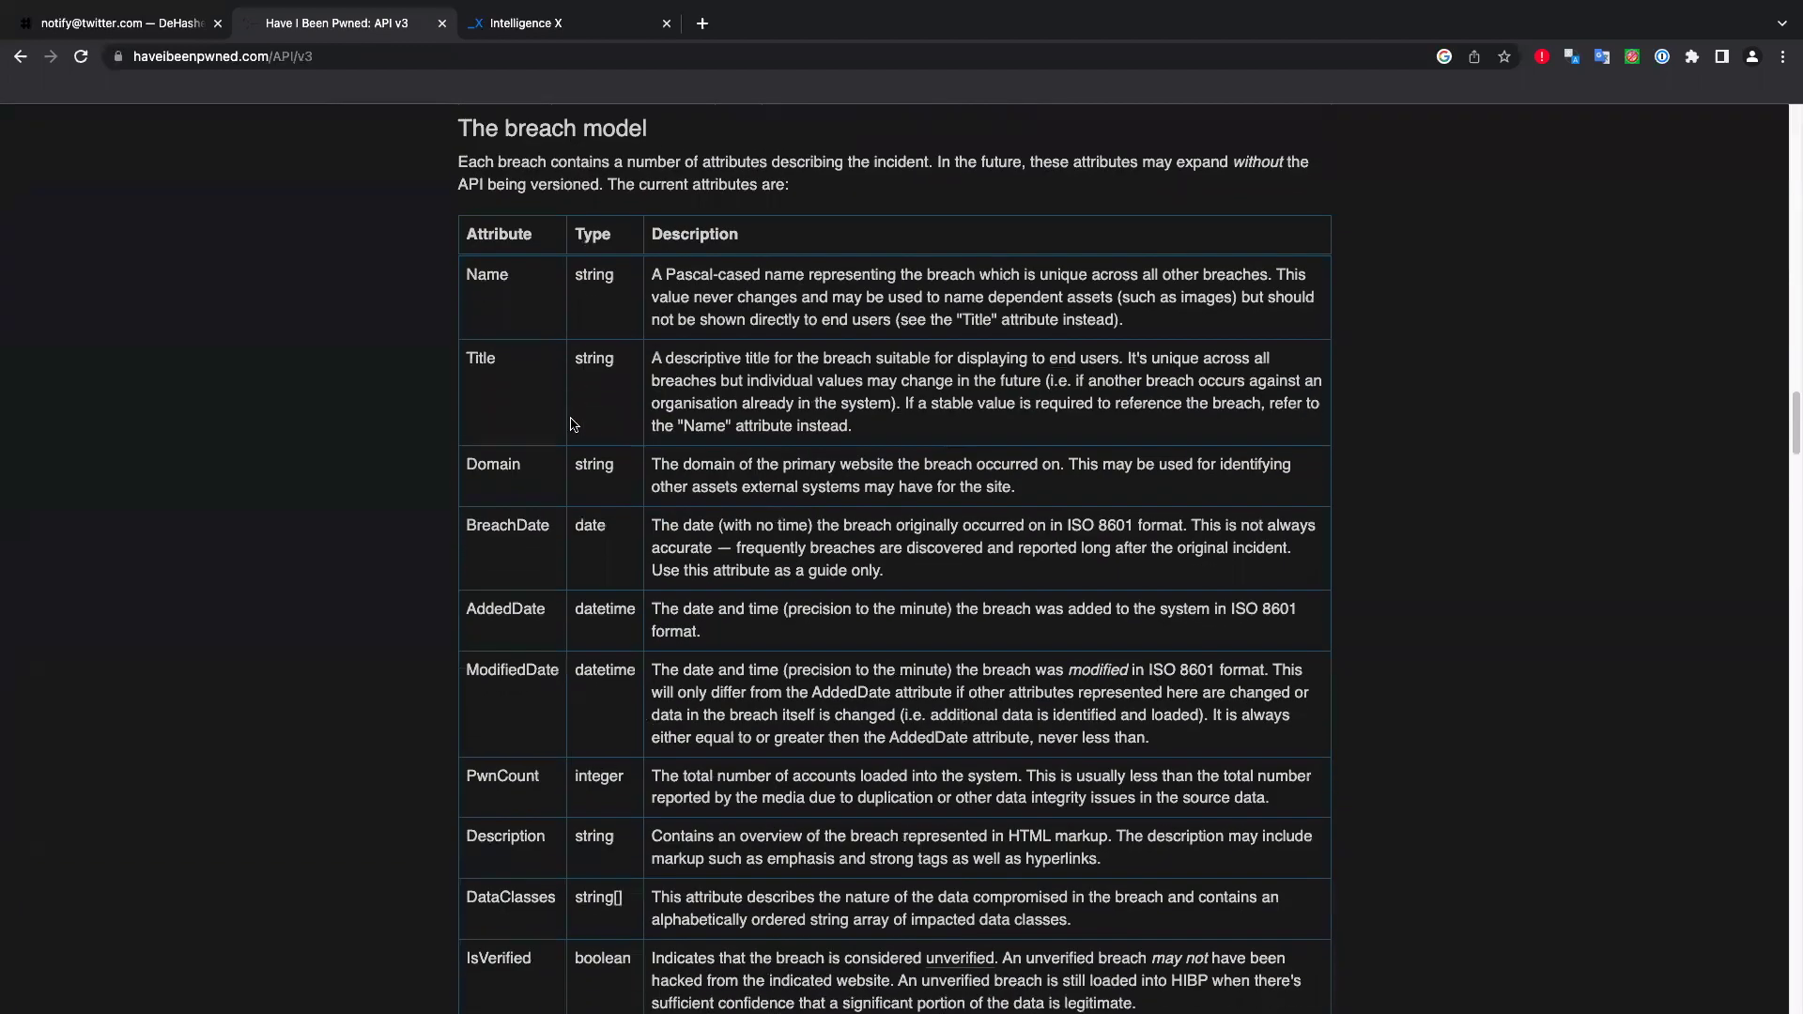
scroll(559, 420, down, 20)
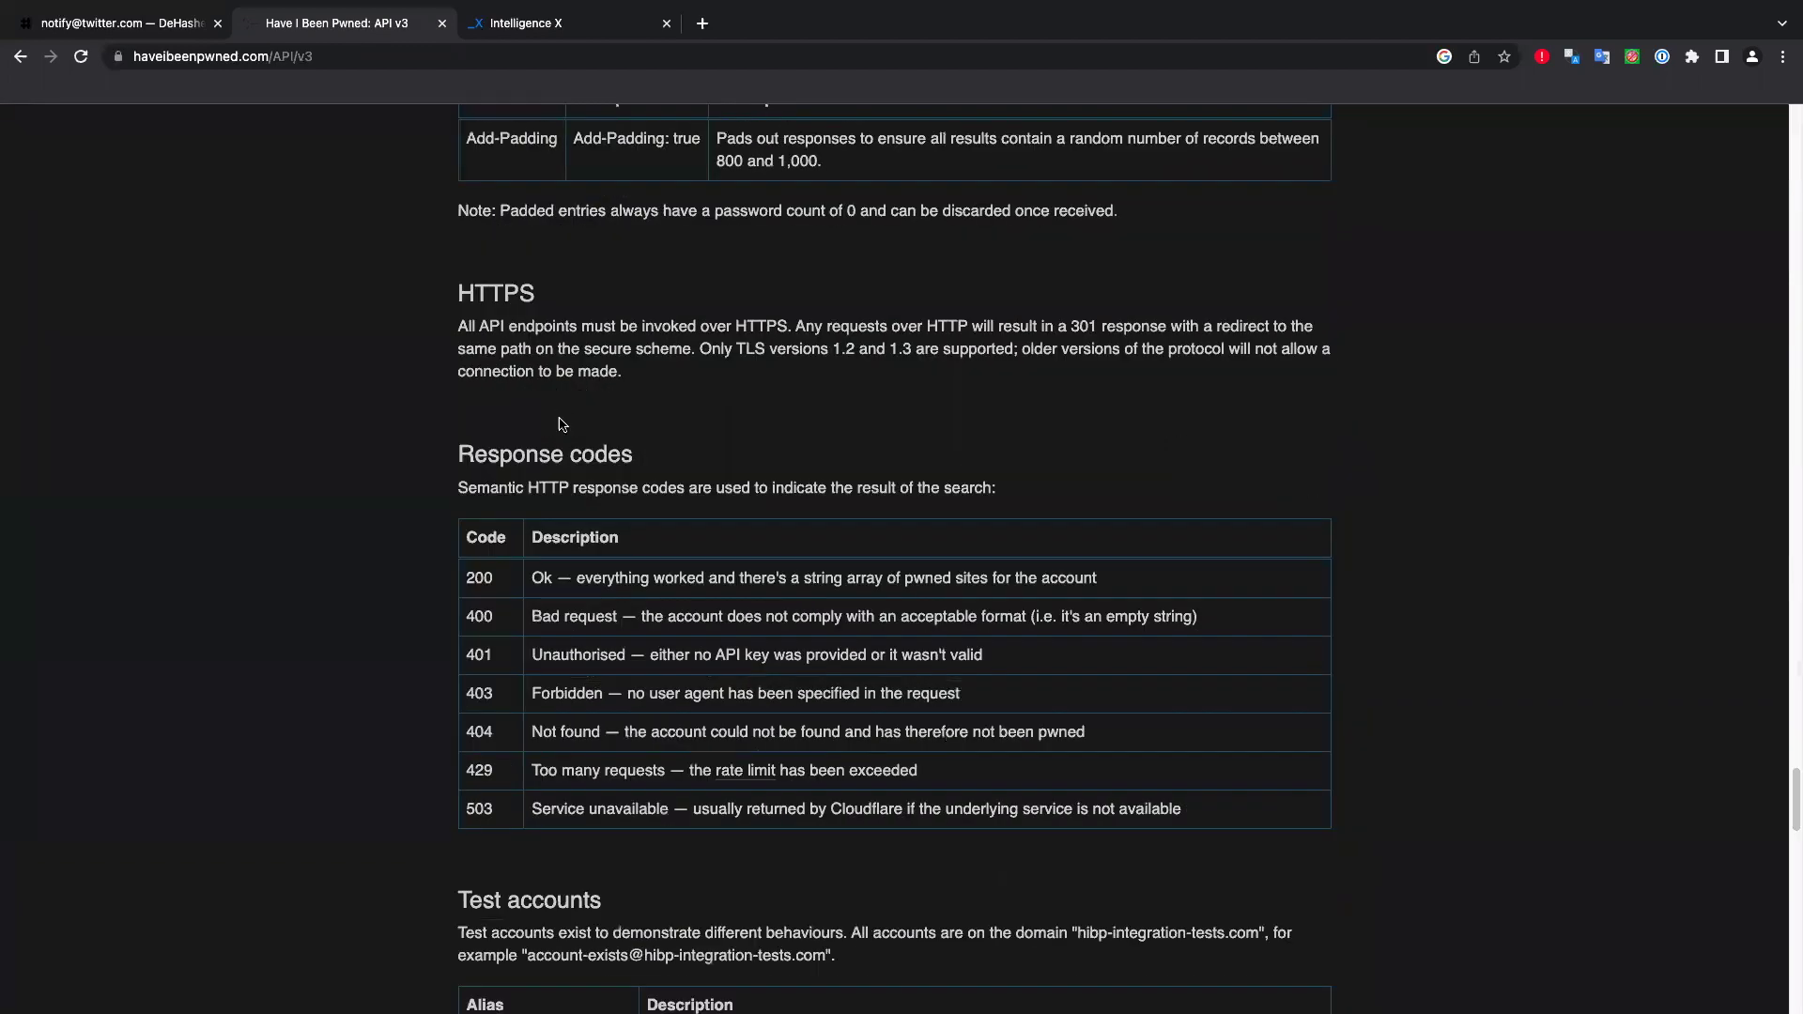
scroll(561, 424, down, 15)
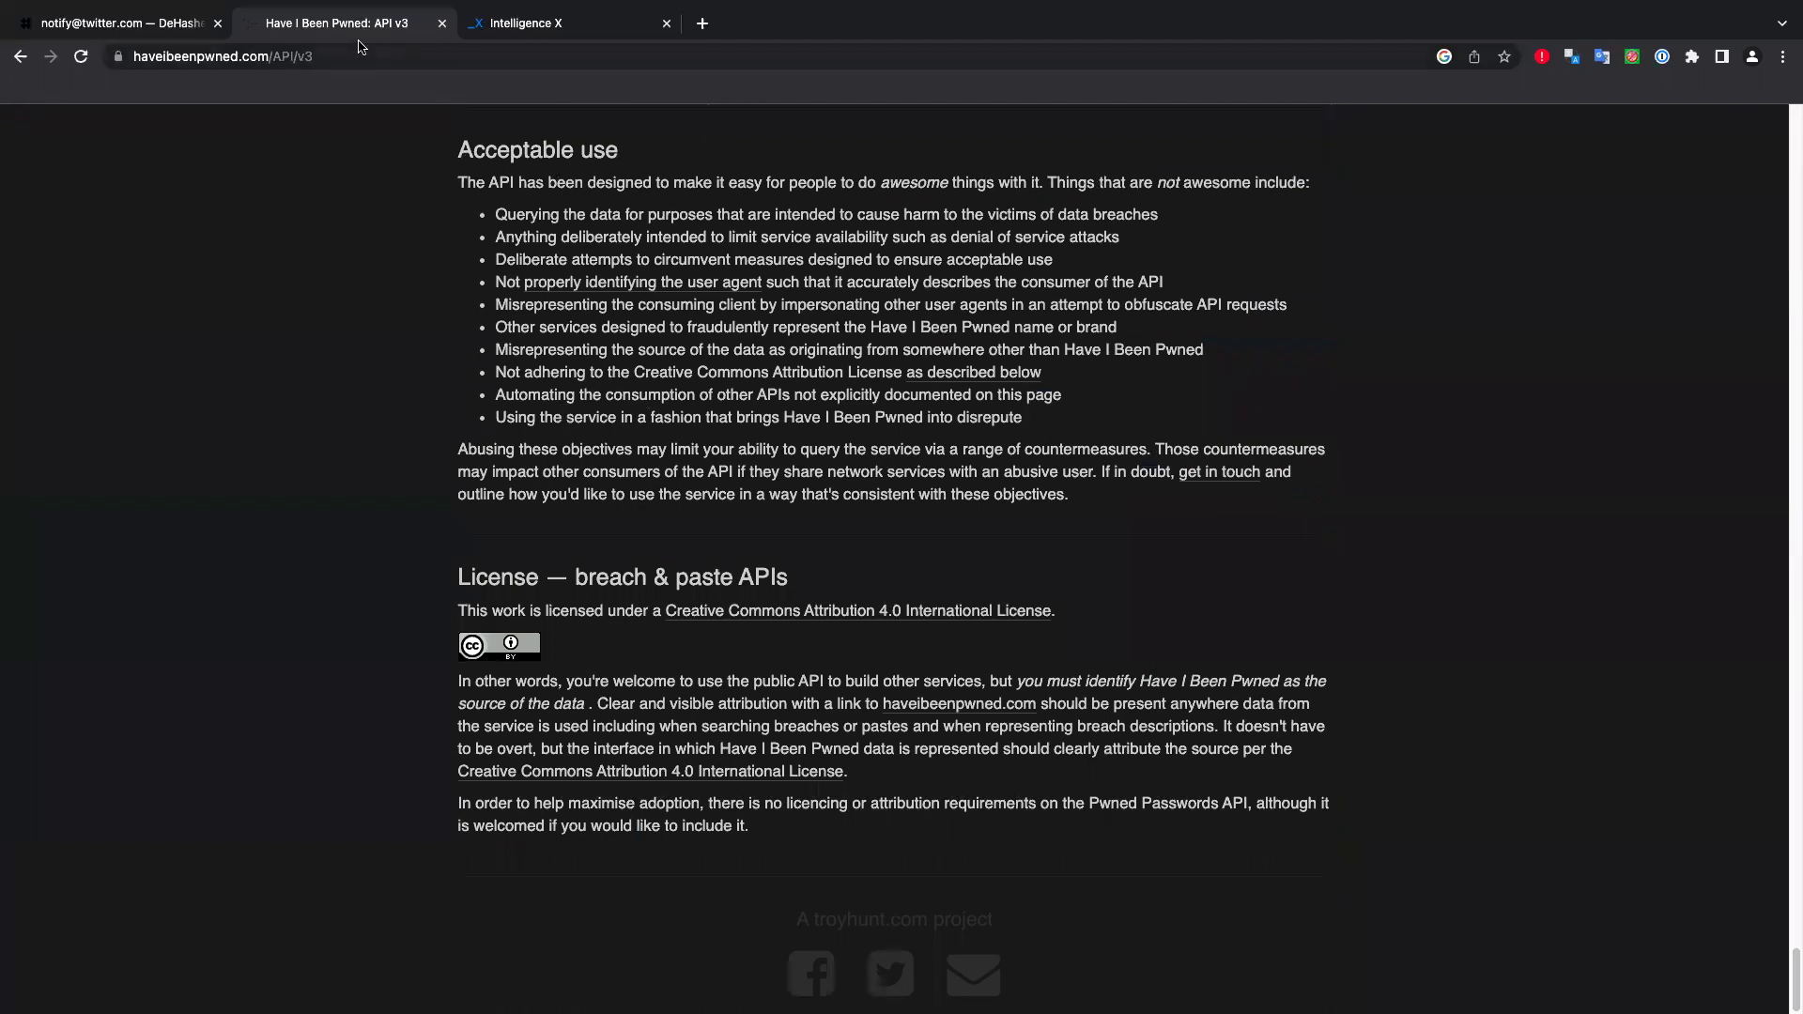
click(167, 26)
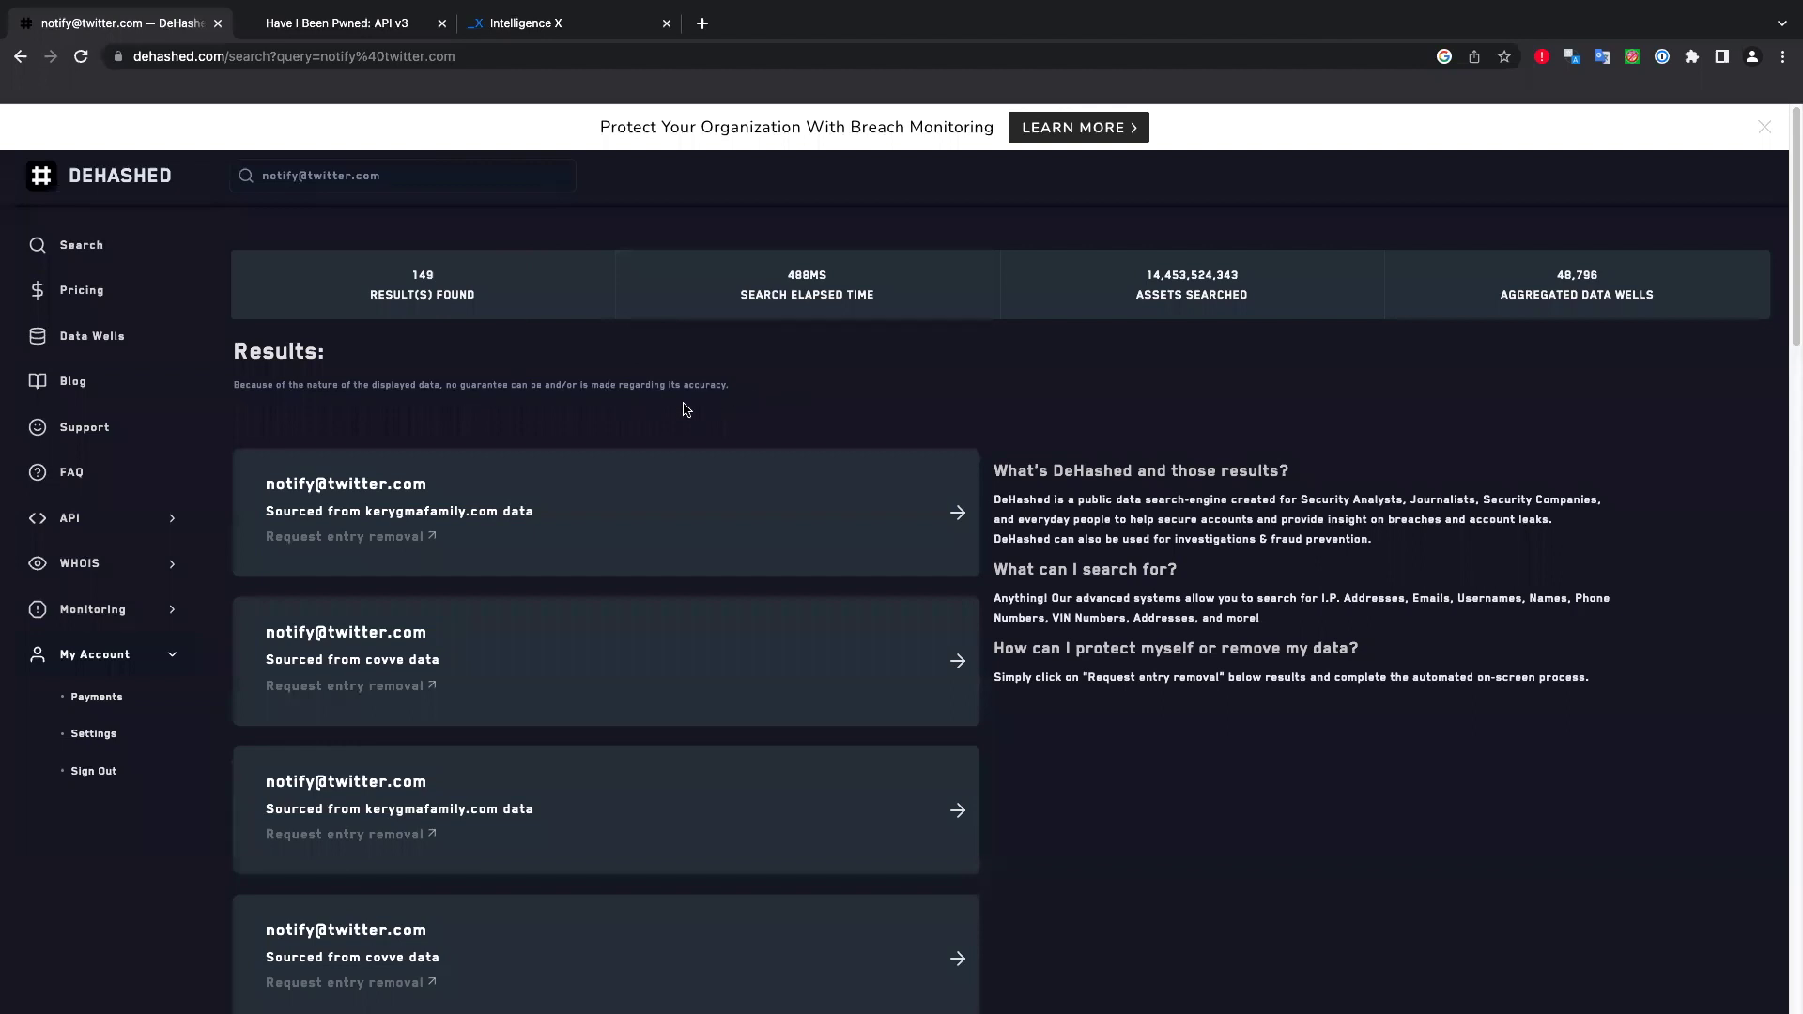
Expand the Covve and UnknownSite (Cit0day) results and select the Cit0day hashed password.
click(459, 673)
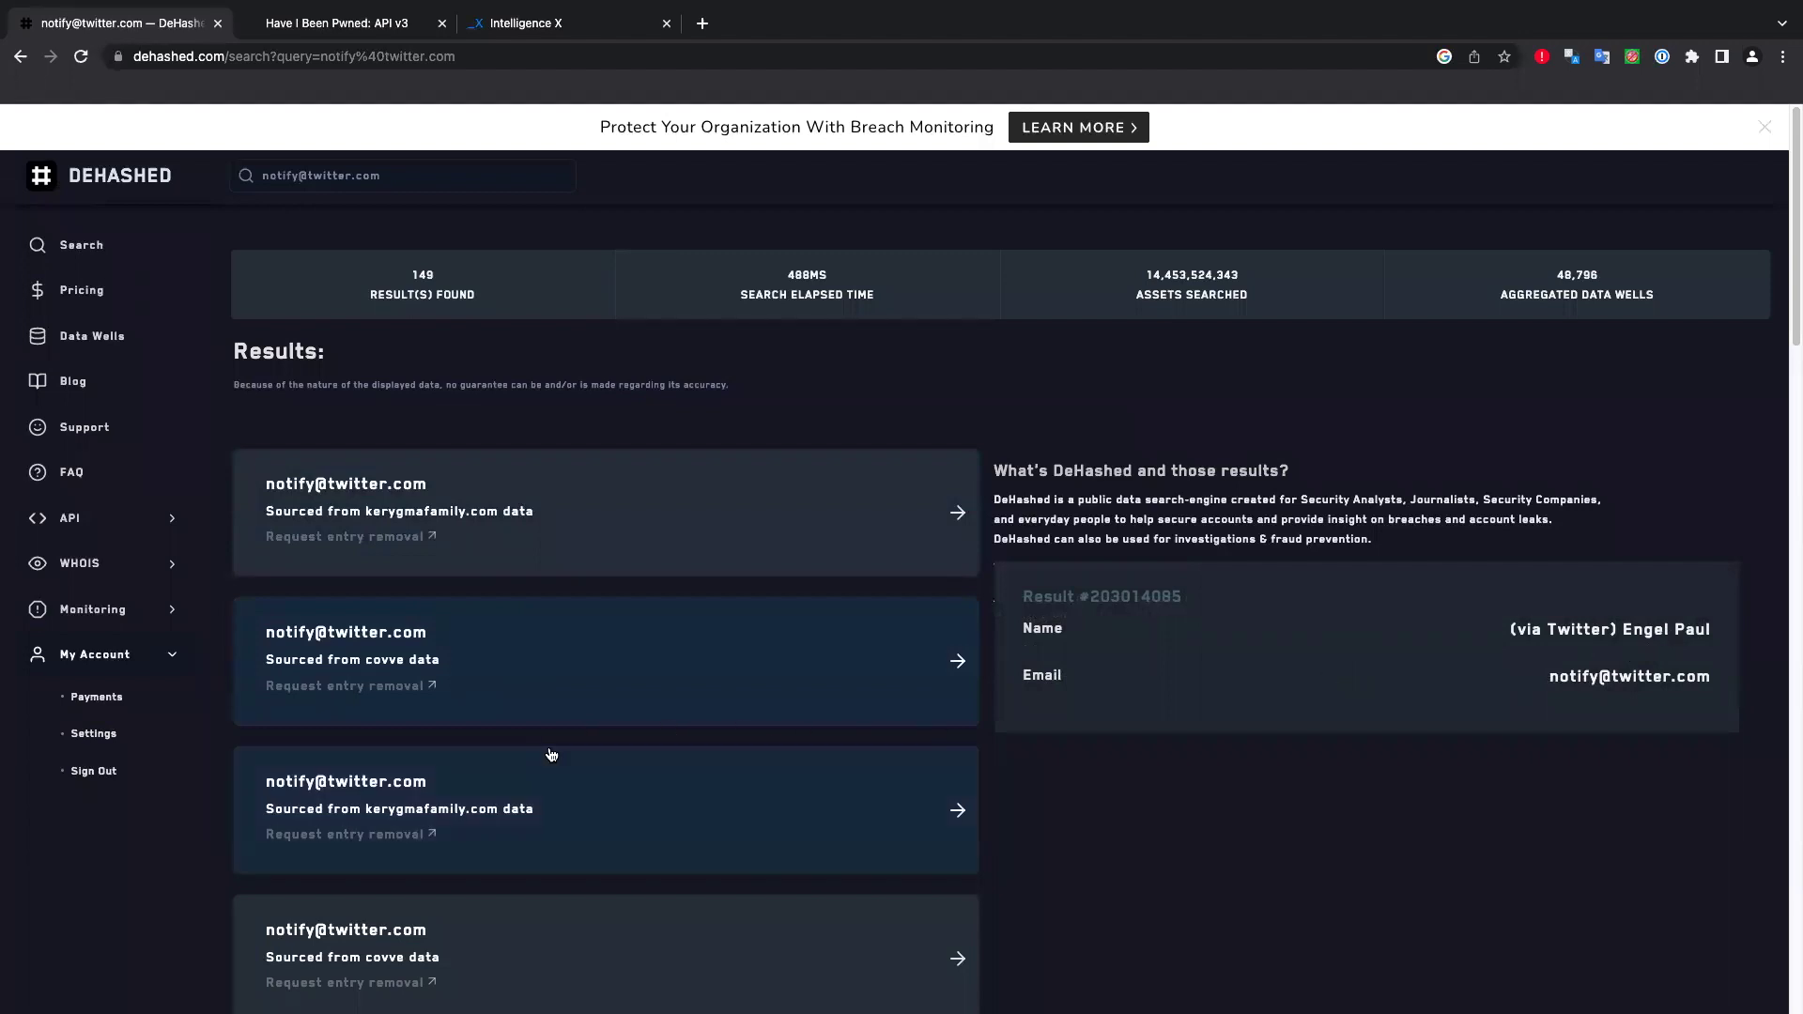
scroll(551, 752, down, 5)
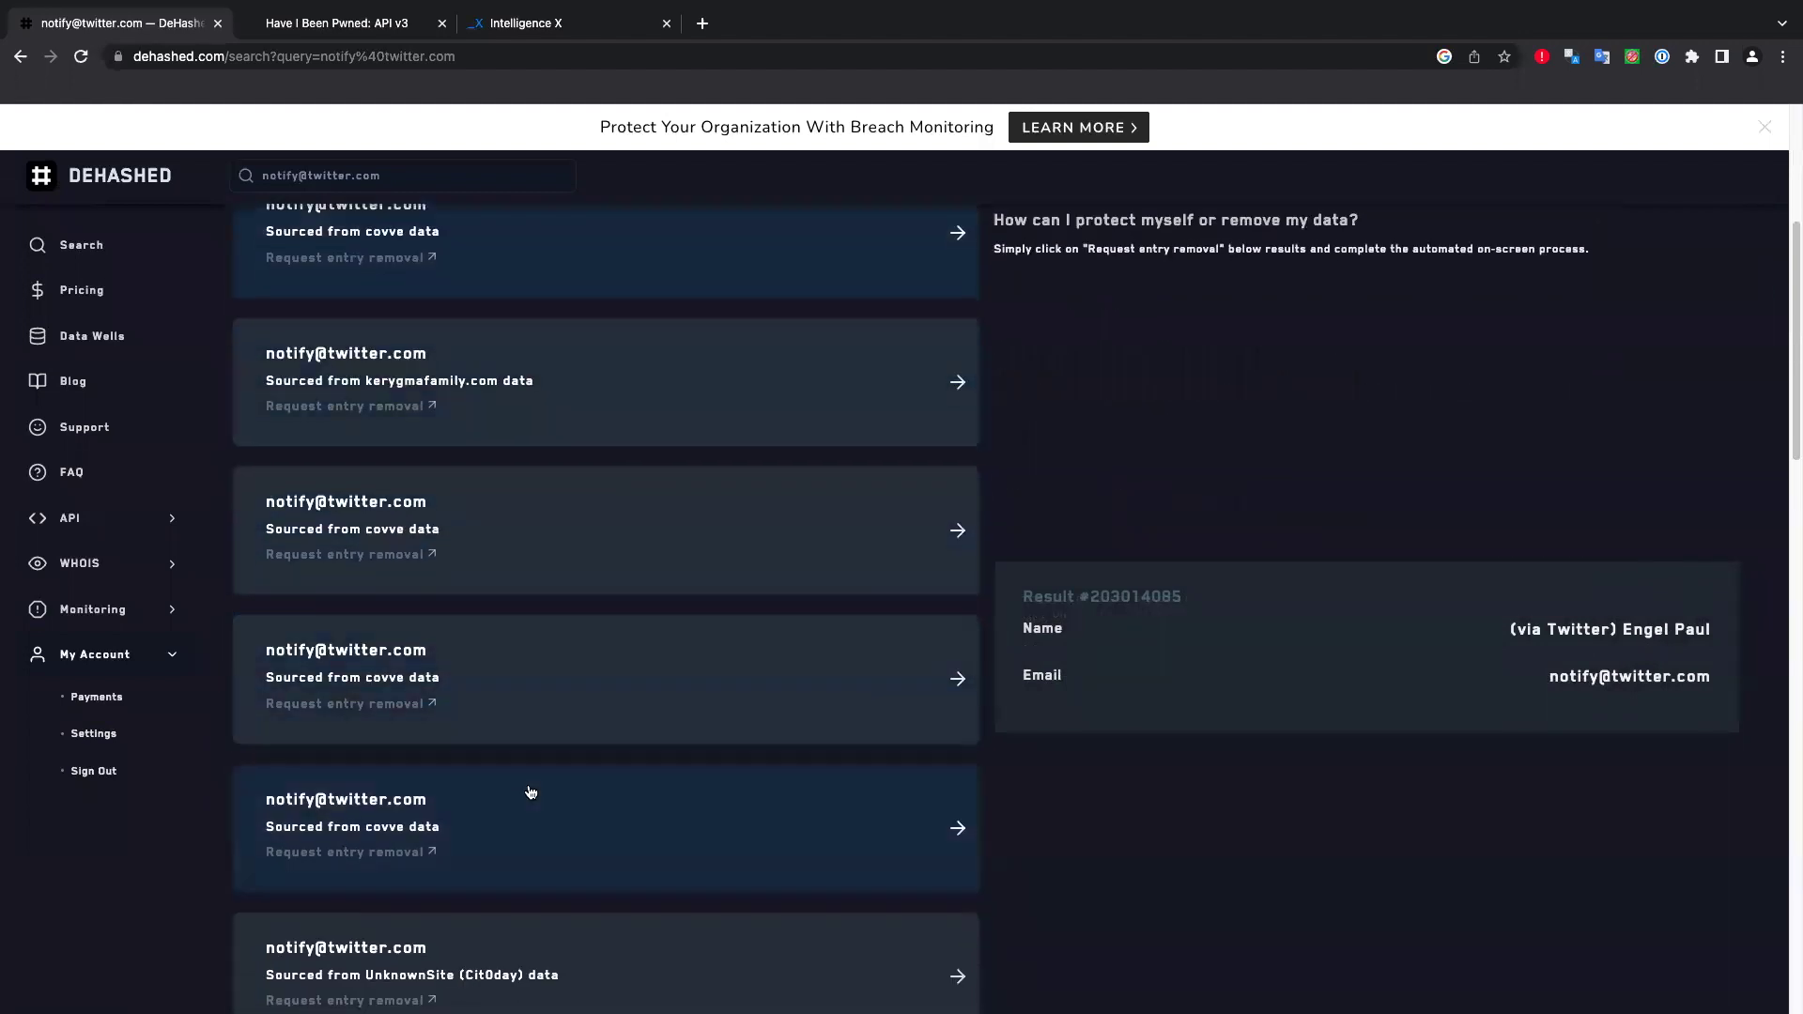
scroll(527, 793, down, 3)
click(574, 738)
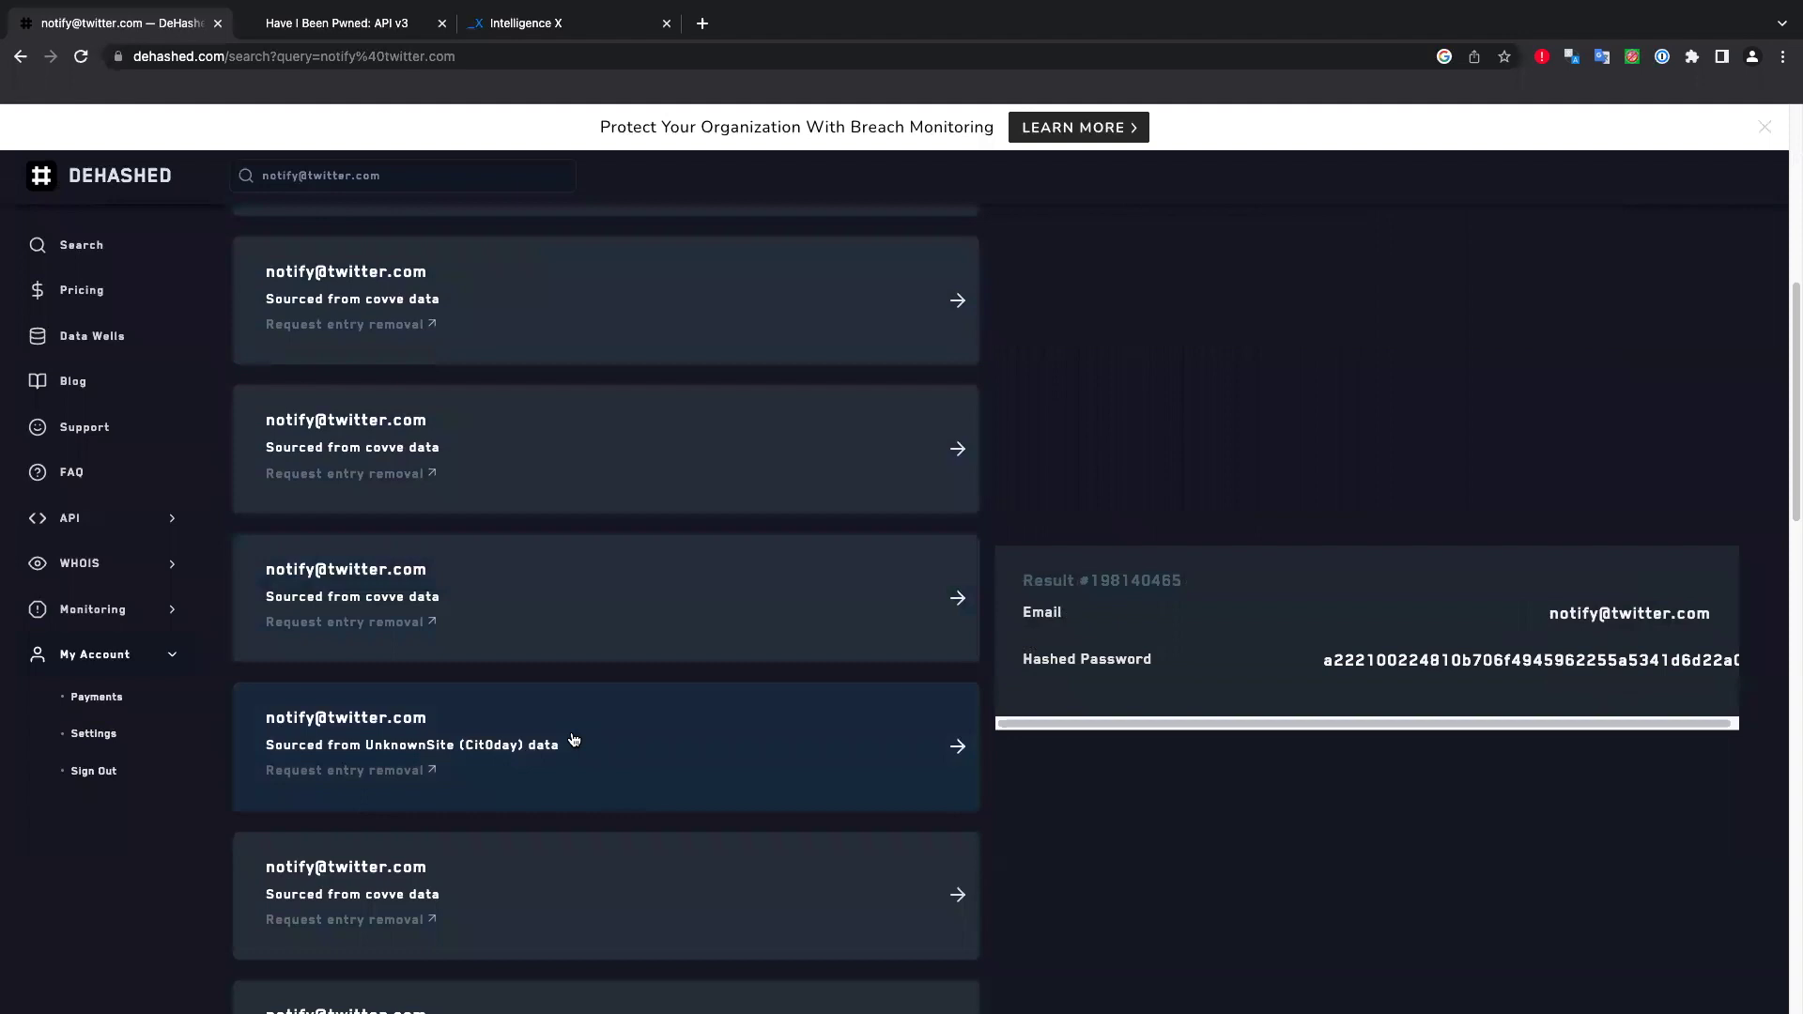
drag(1325, 659, 1732, 663)
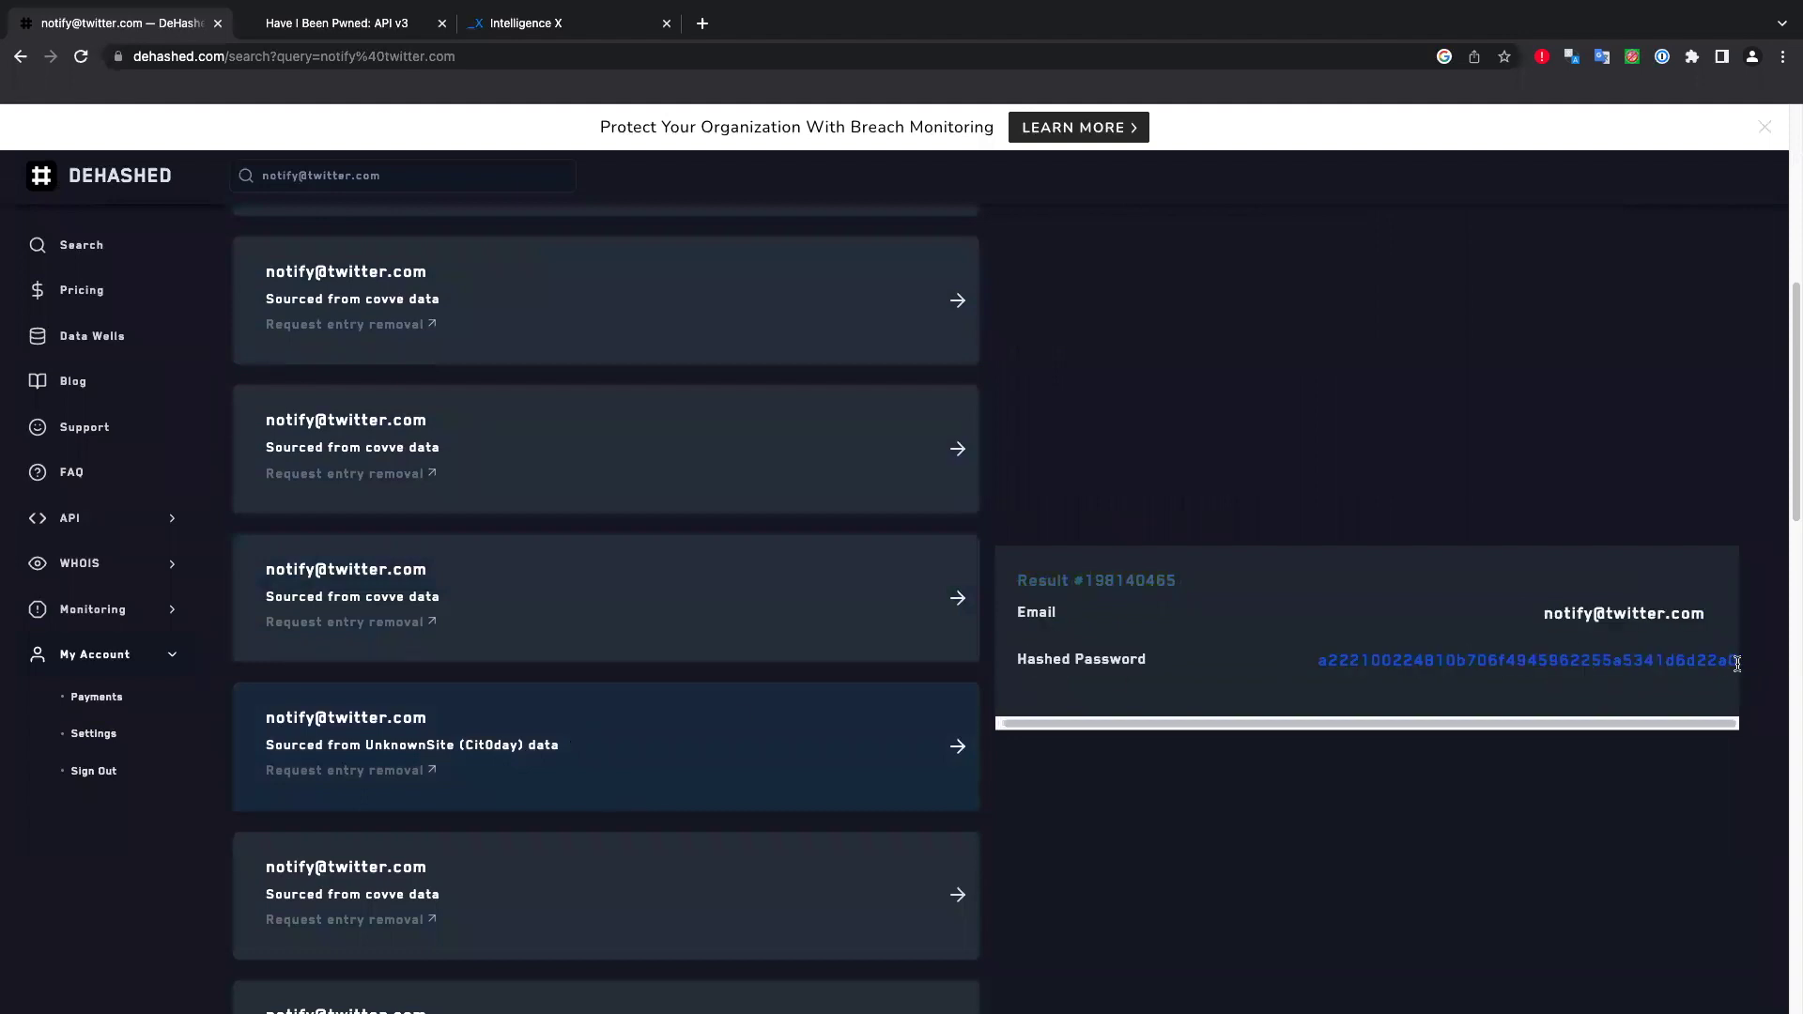
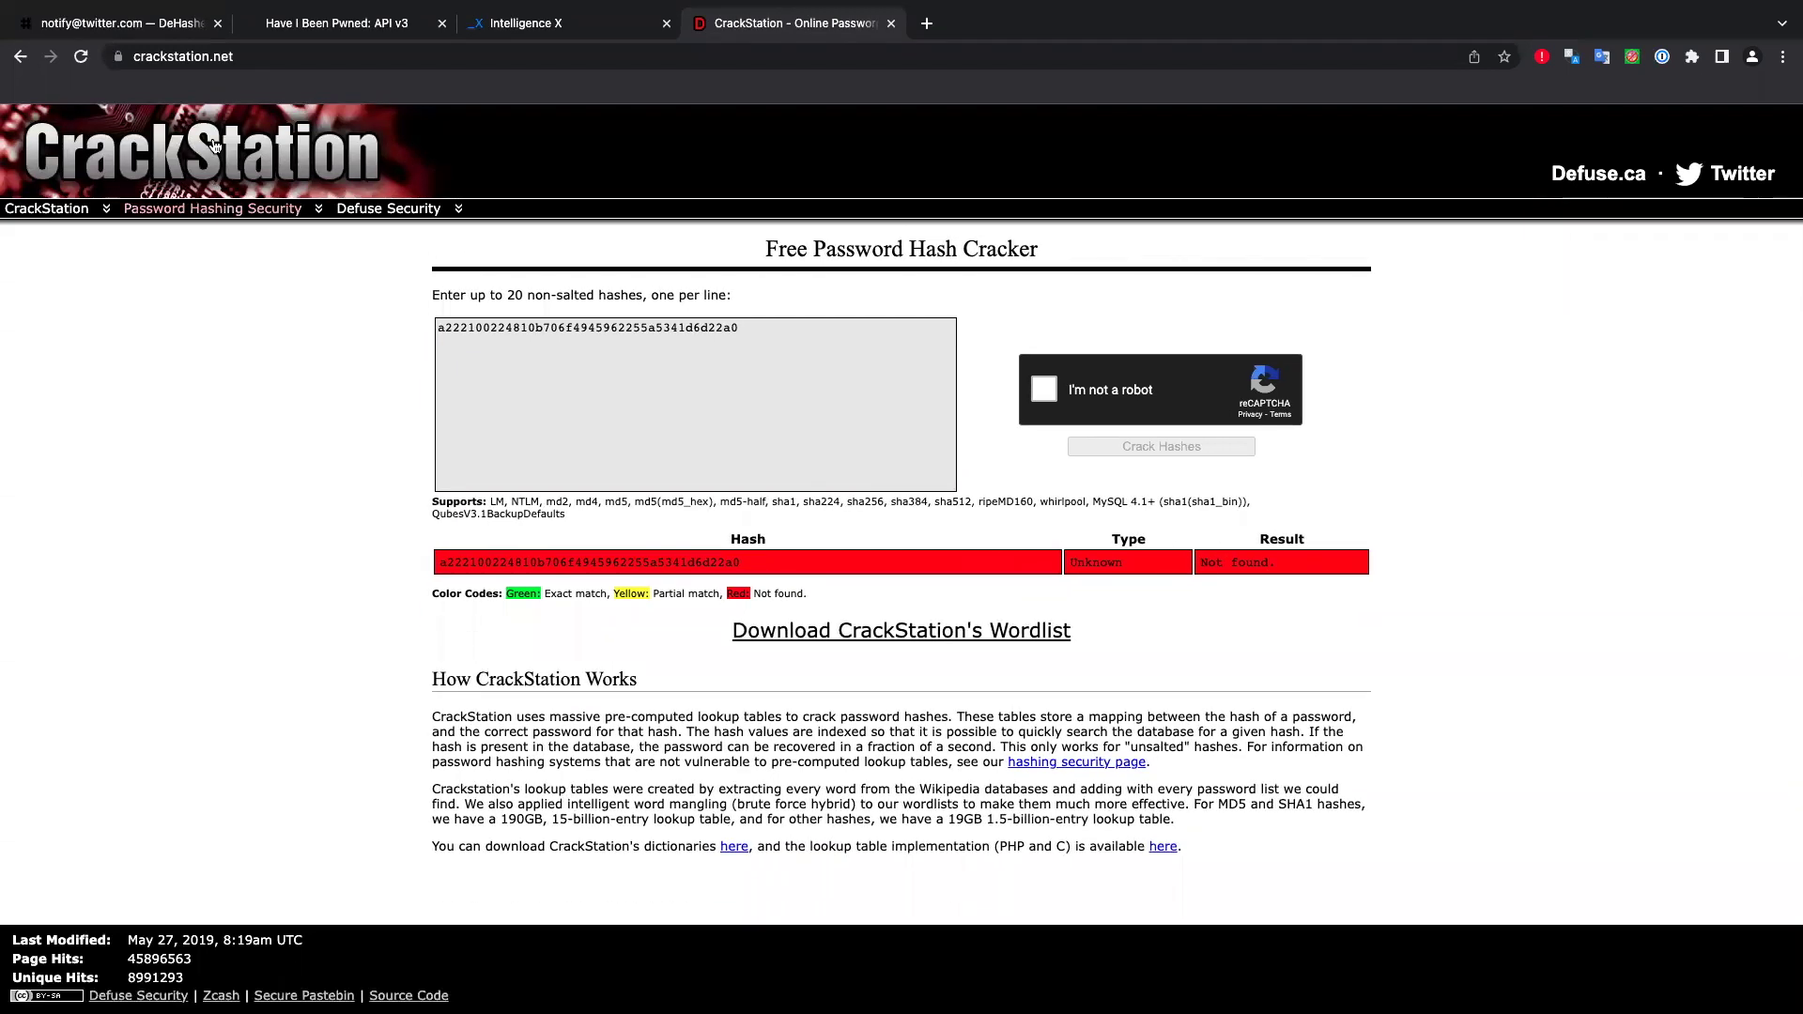
Return to the DeHashed breach results for the searched address after CrackStation reported the hash as not found.
click(156, 27)
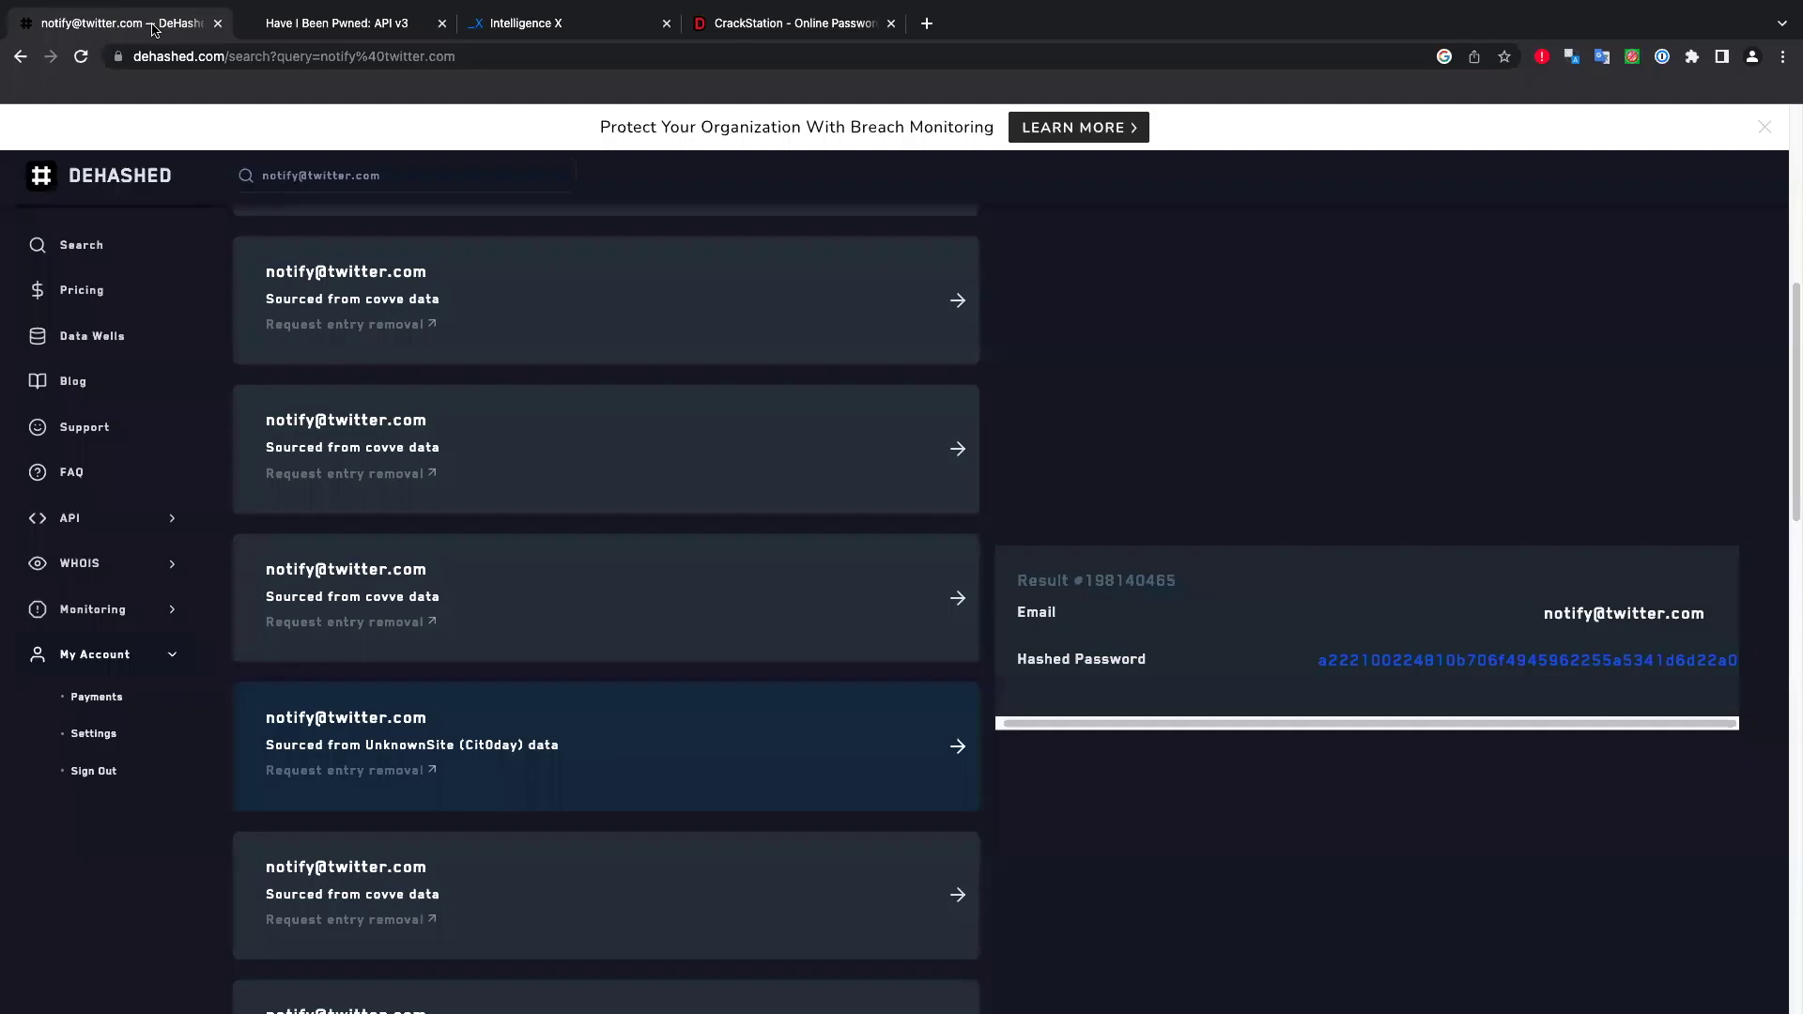
Scroll to another covve-sourced entry and select its hexadecimal password hash.
scroll(466, 766, down, 3)
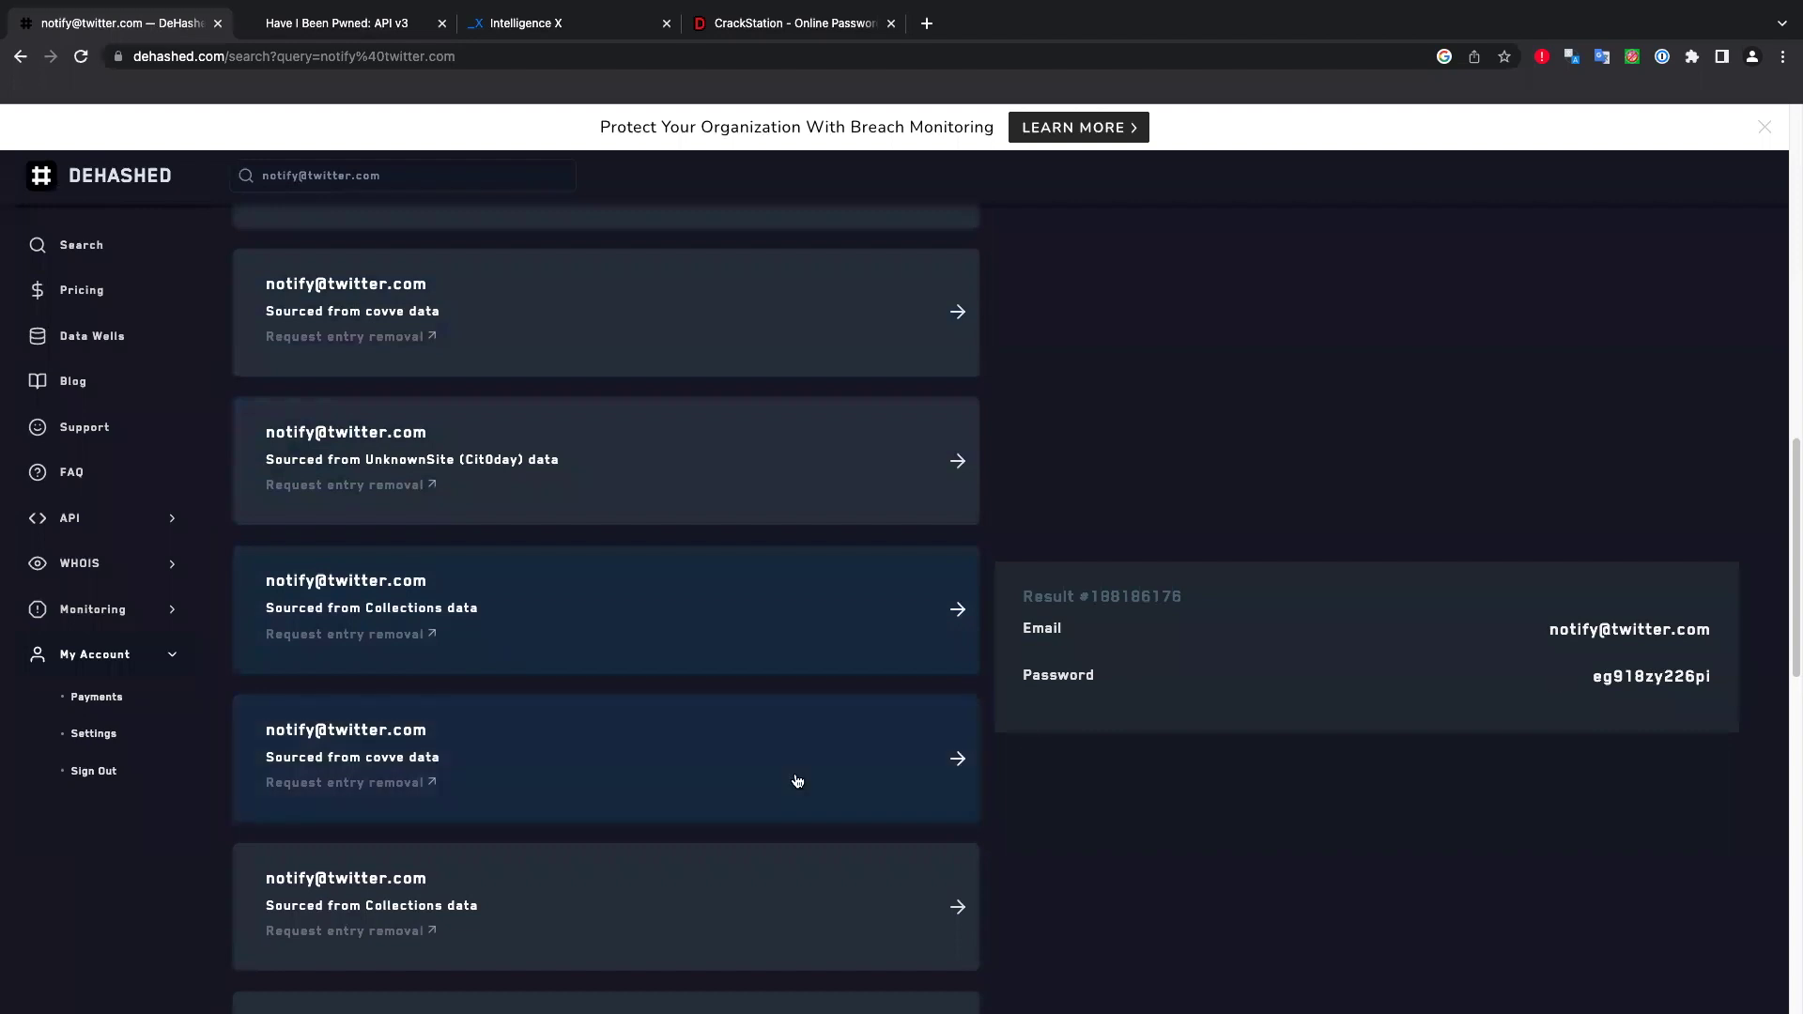
scroll(551, 780, down, 5)
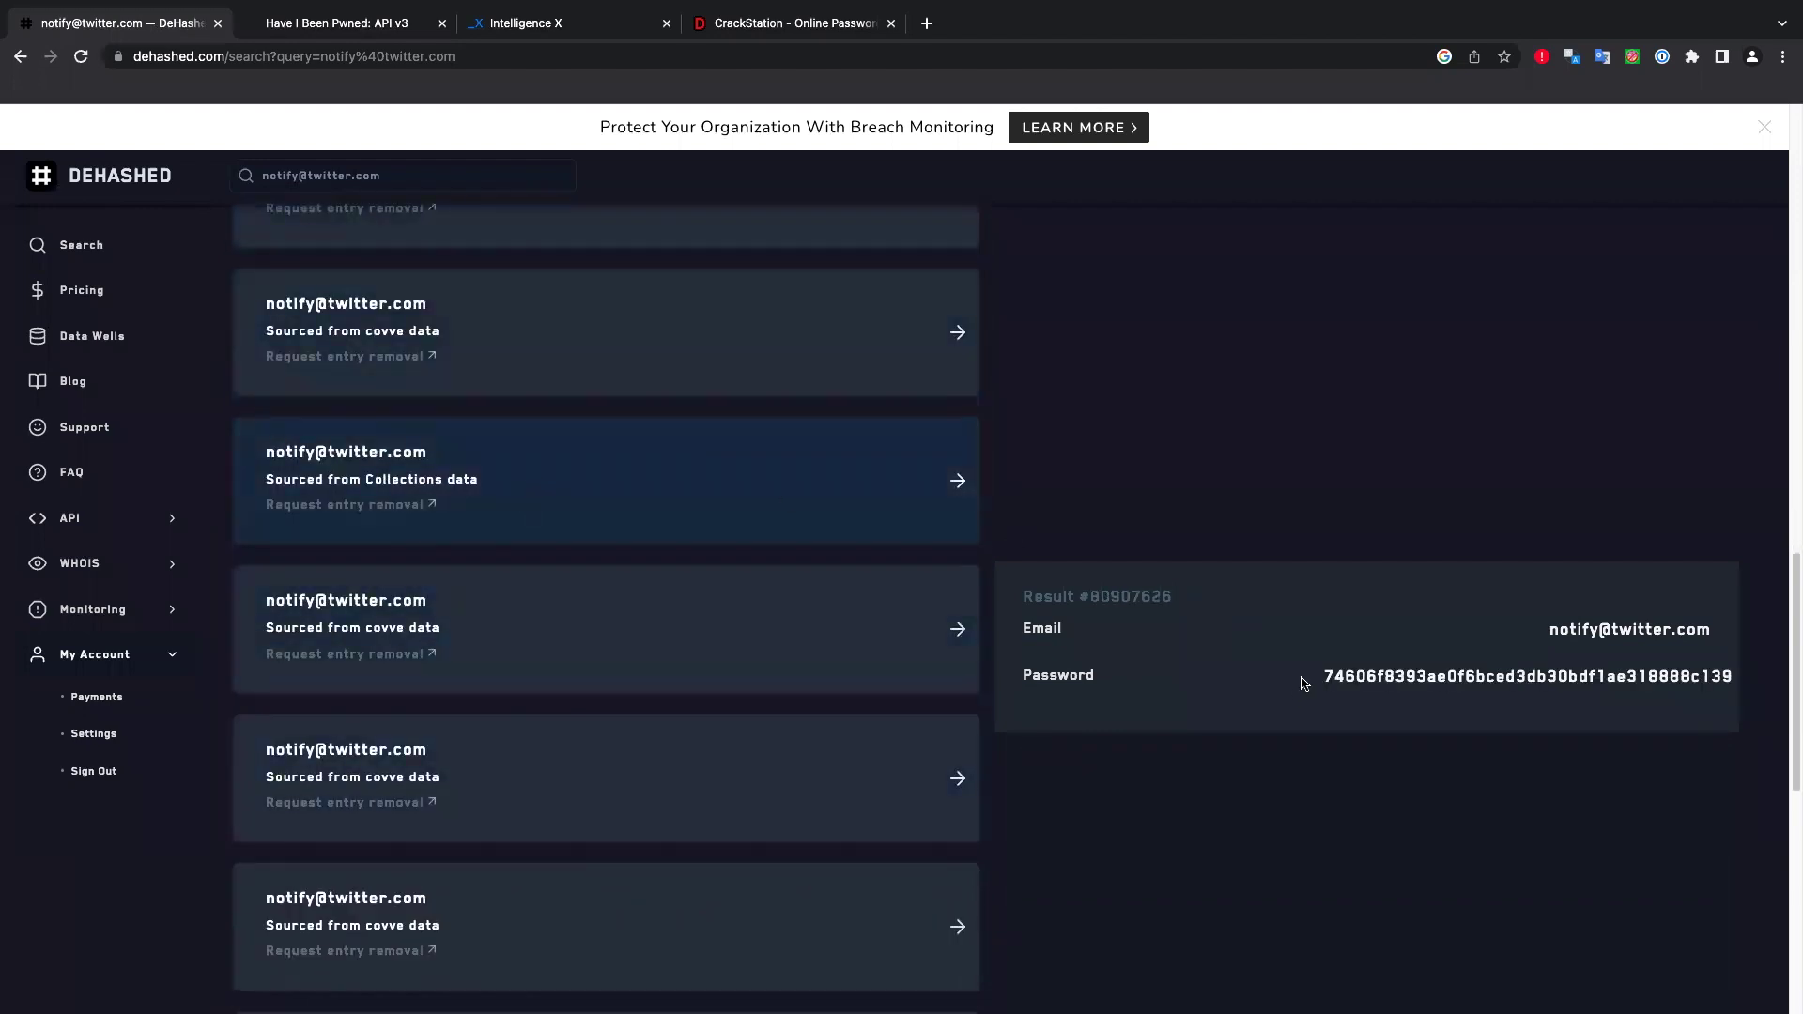
drag(1334, 672, 1726, 678)
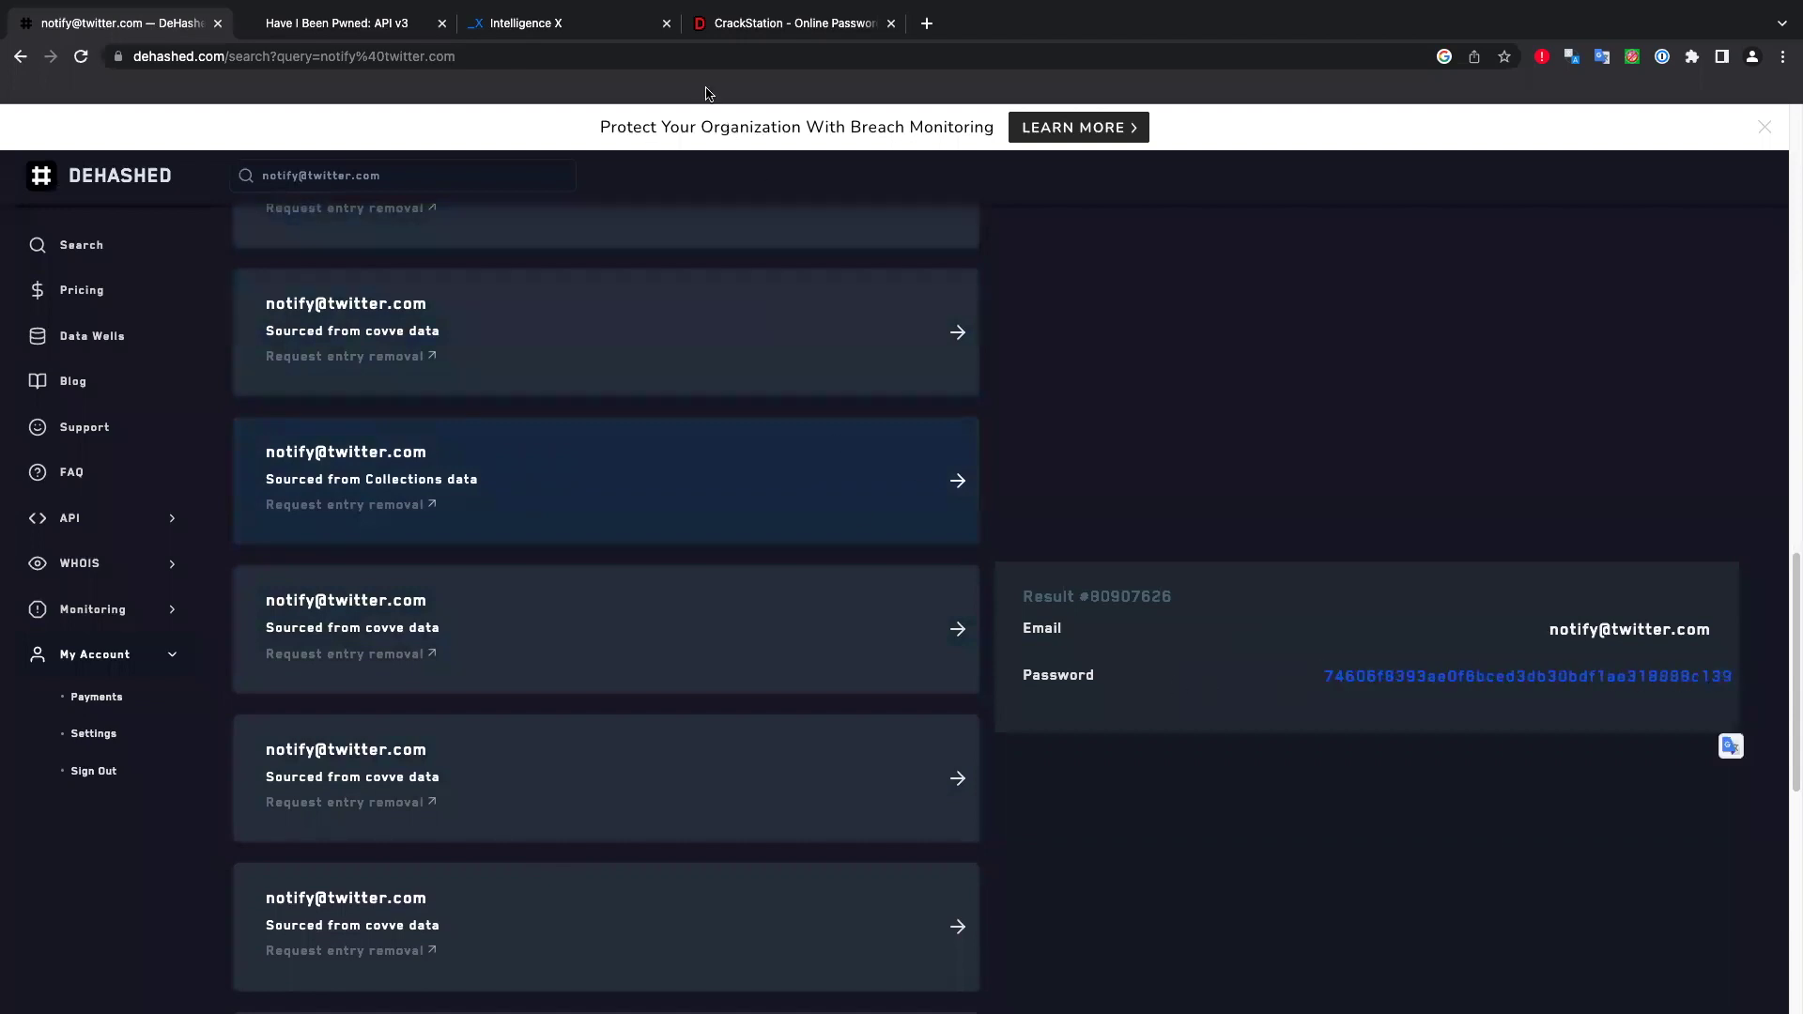
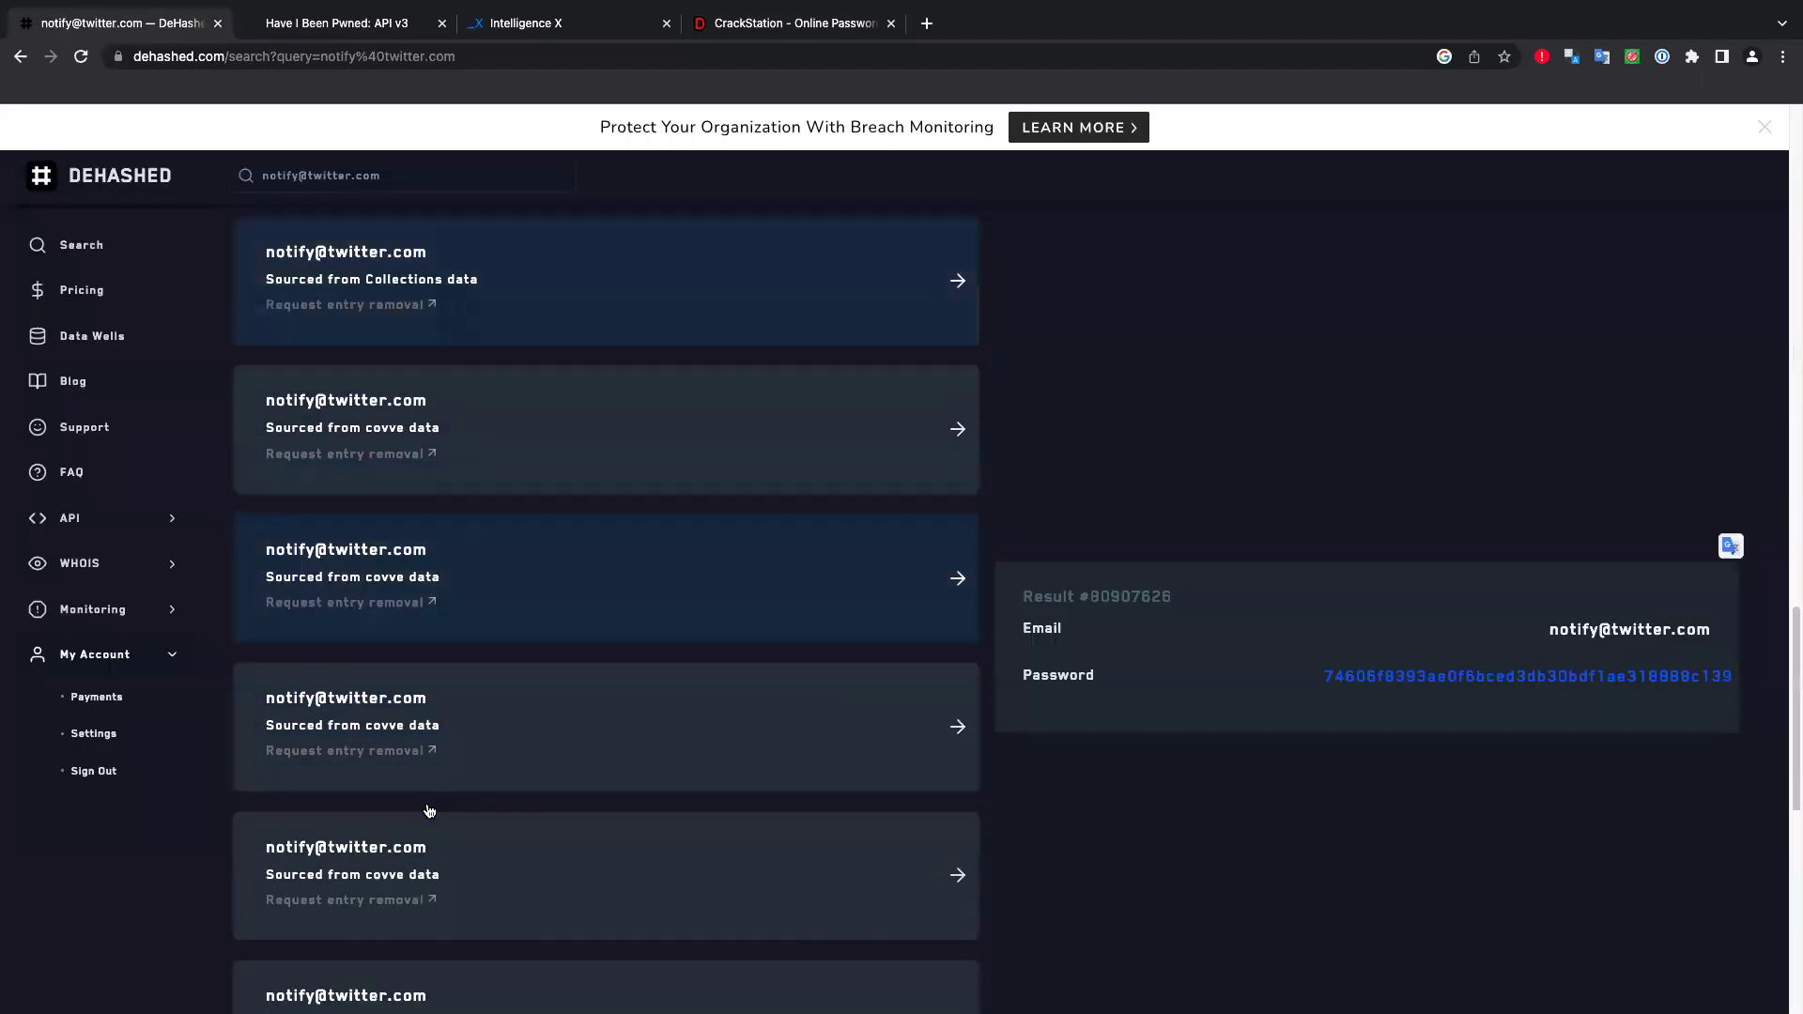
Expand the ggl.syr.jp and kerygmafamily.com Cit0day breach entries to reveal their hashed passwords.
click(514, 848)
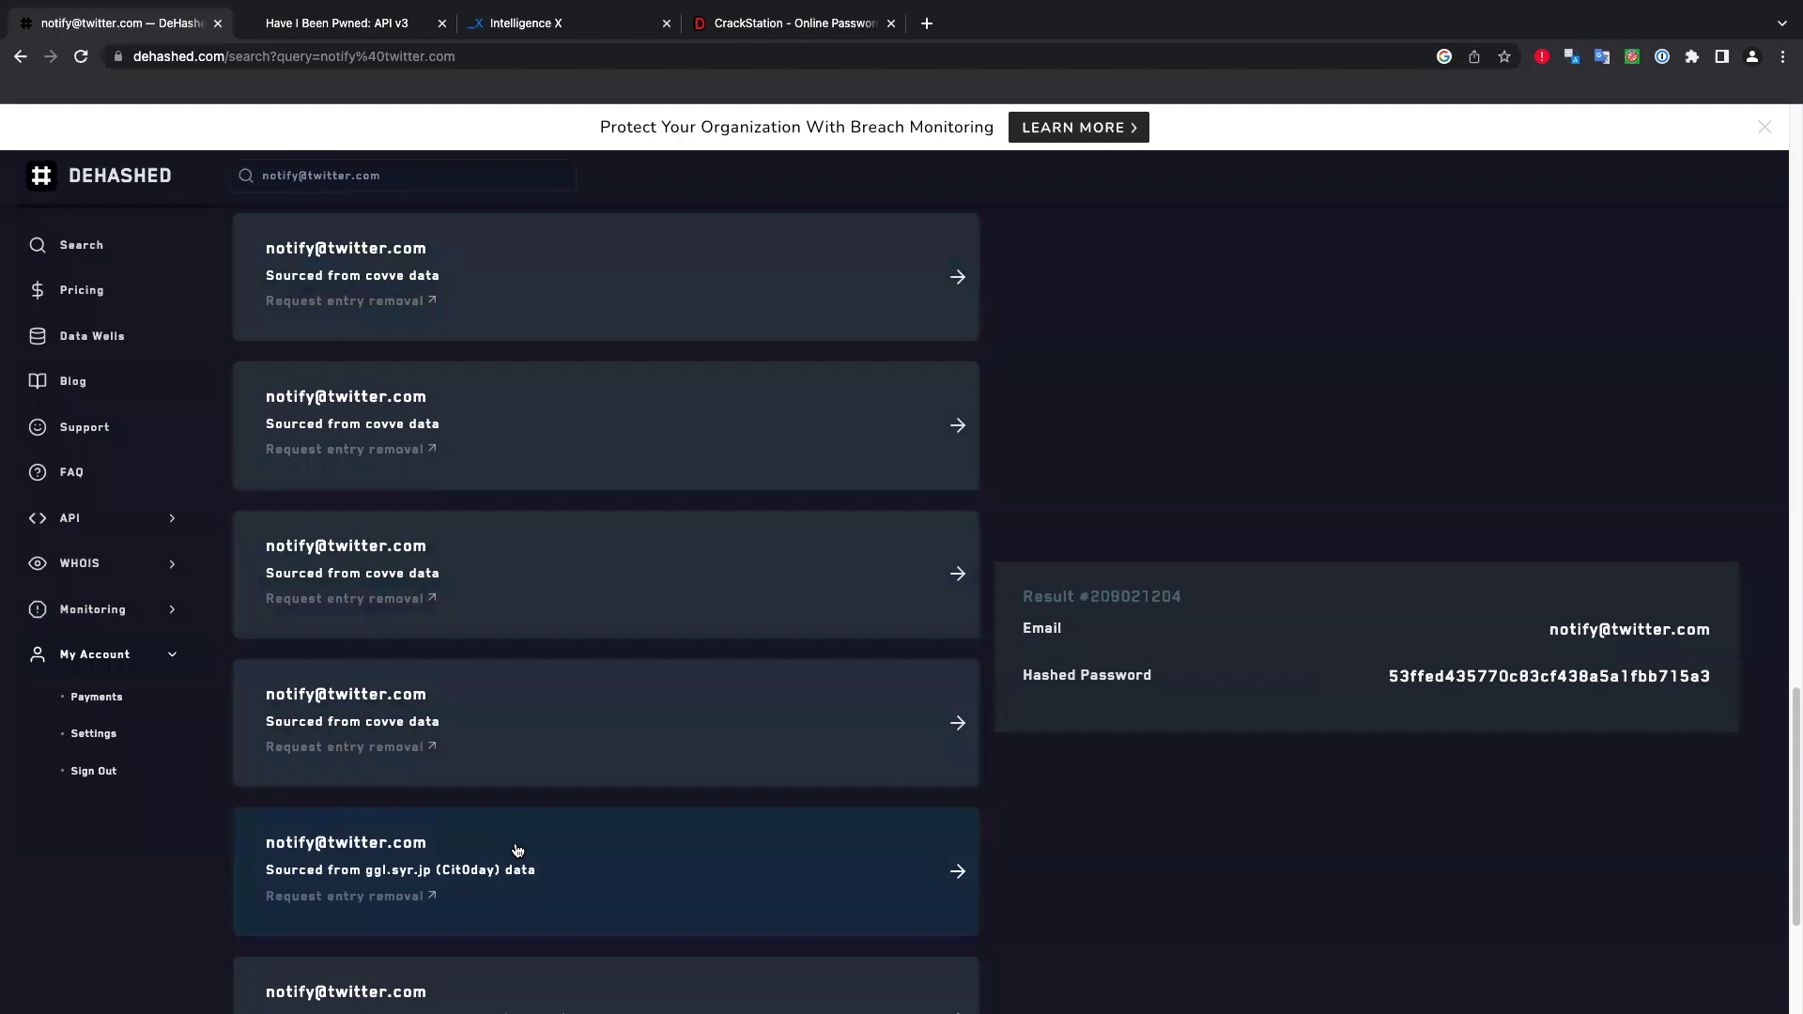
scroll(514, 848, down, 4)
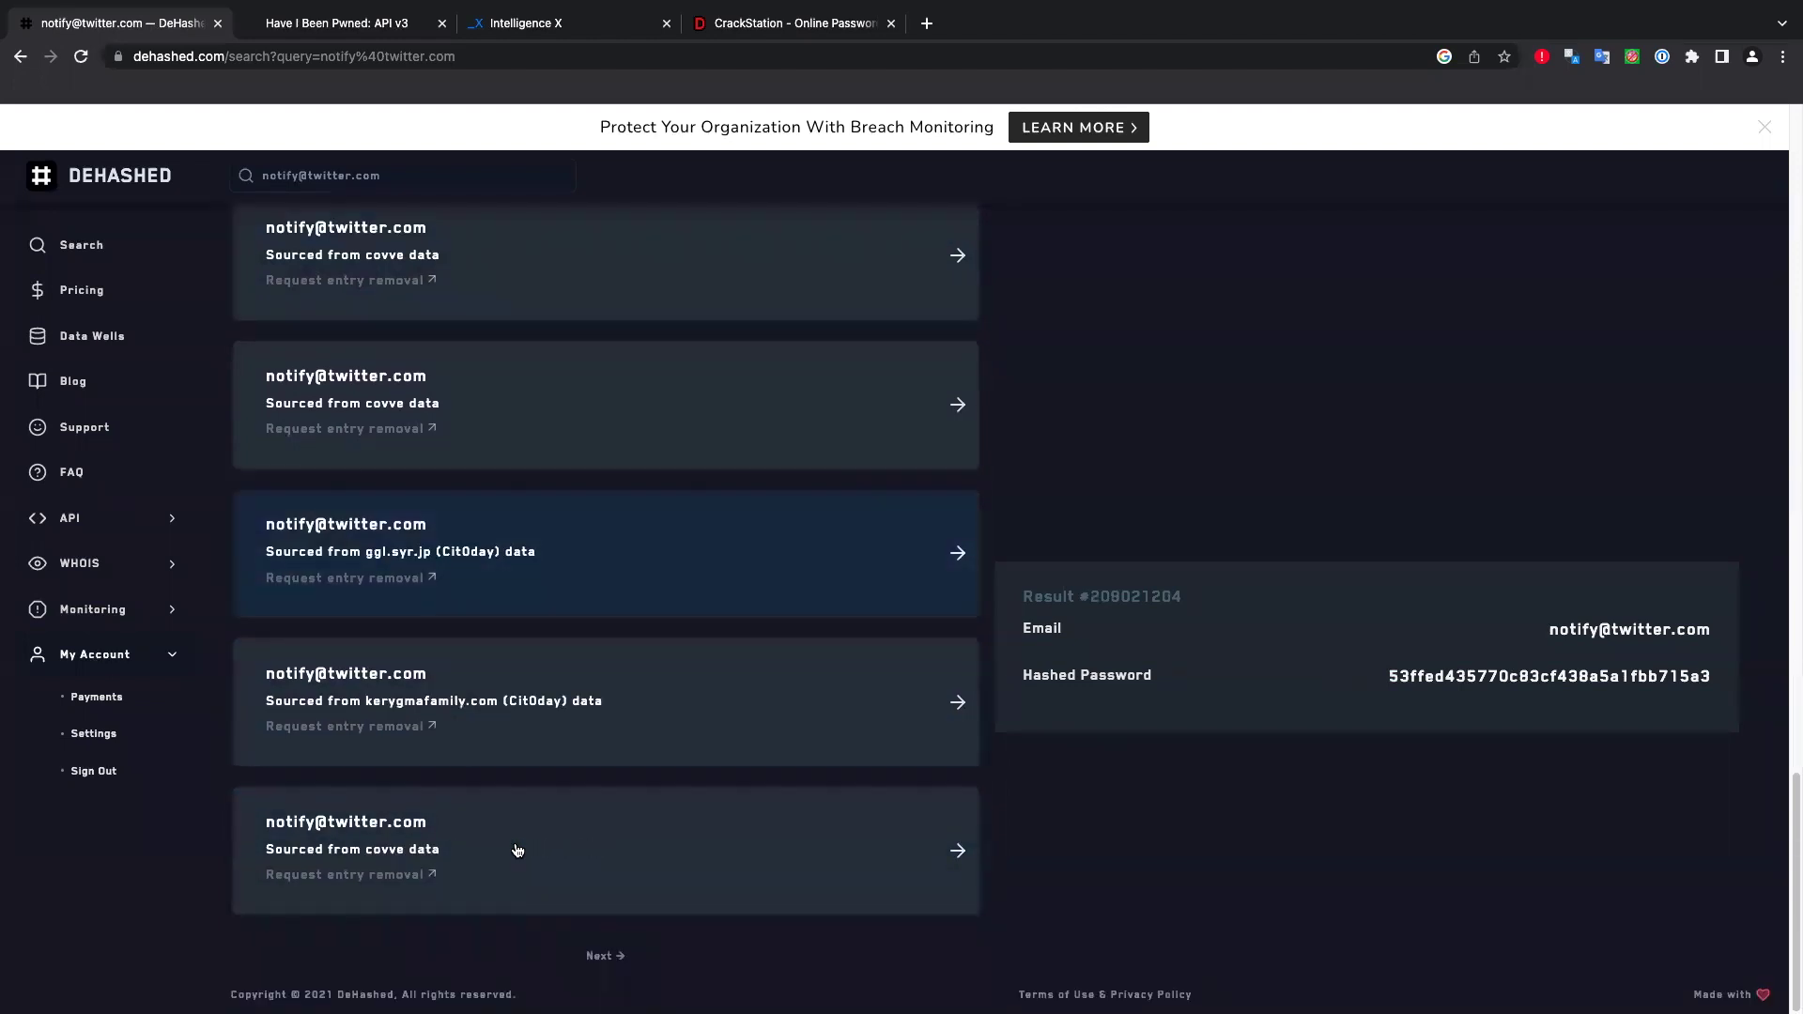
click(498, 709)
On results page 2, view the LeetCC, olemiss.edu and covve entries, then go to Intelligence X.
click(598, 955)
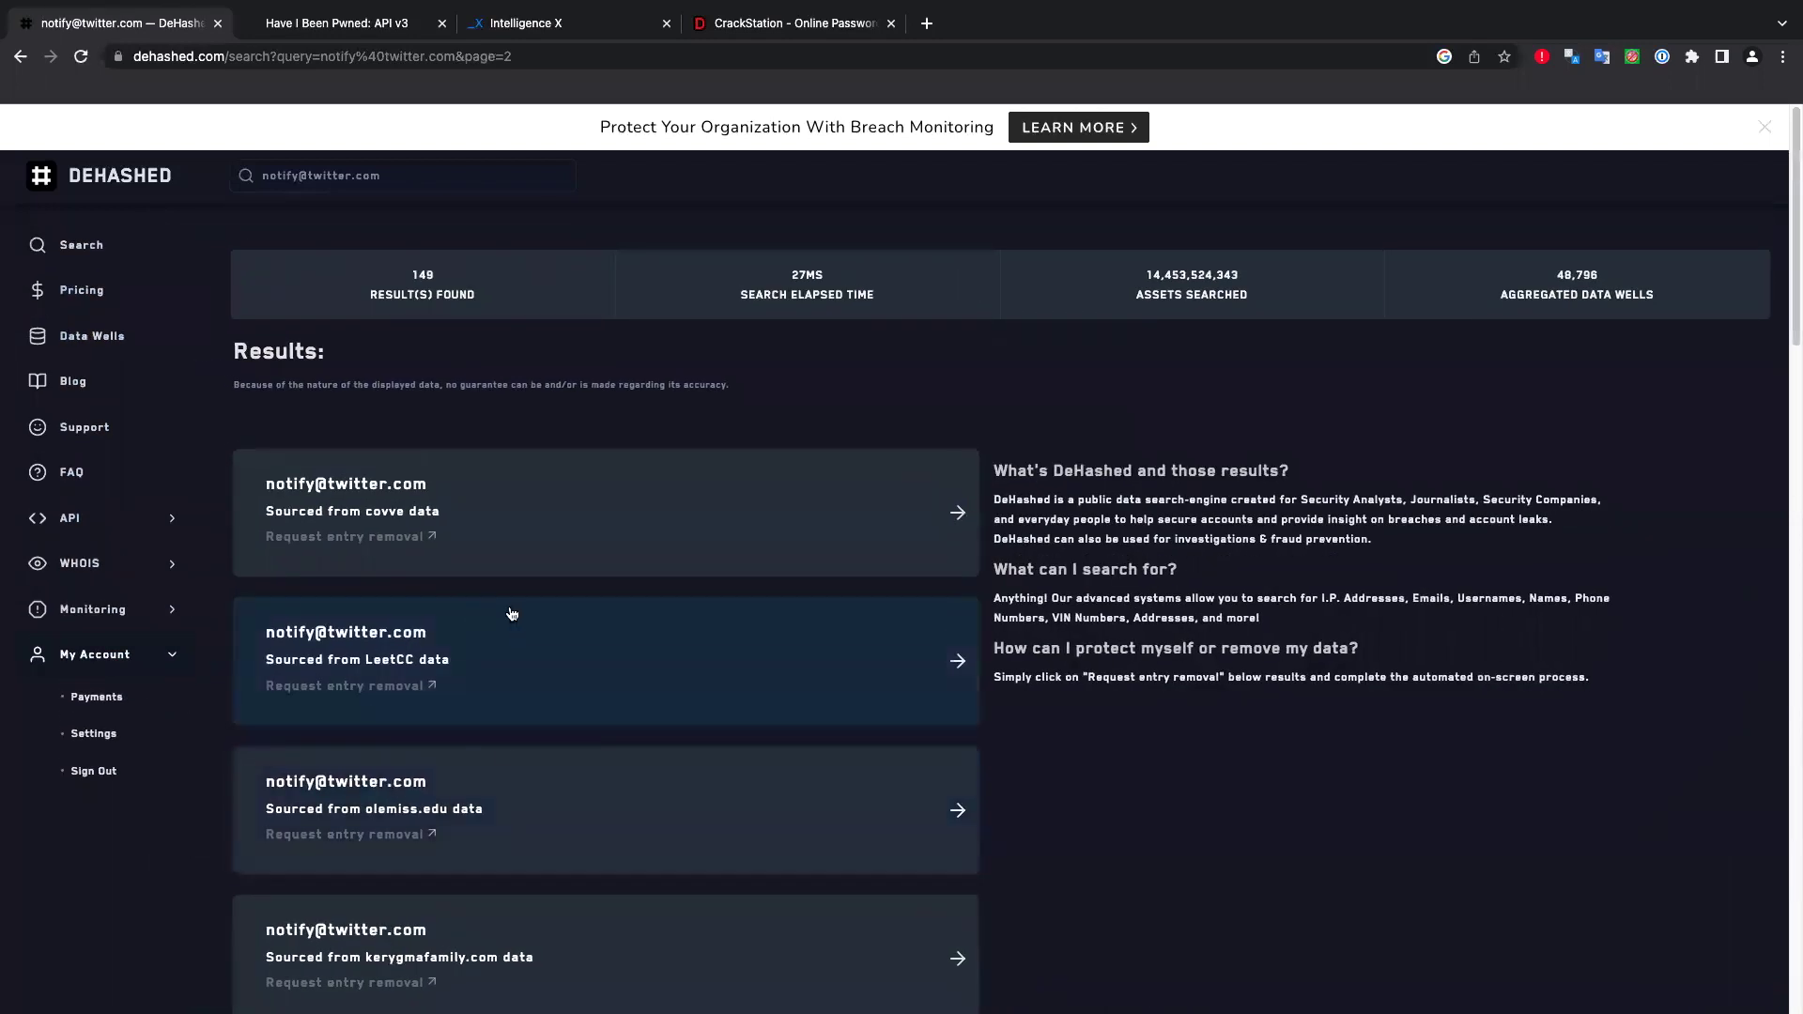
click(489, 664)
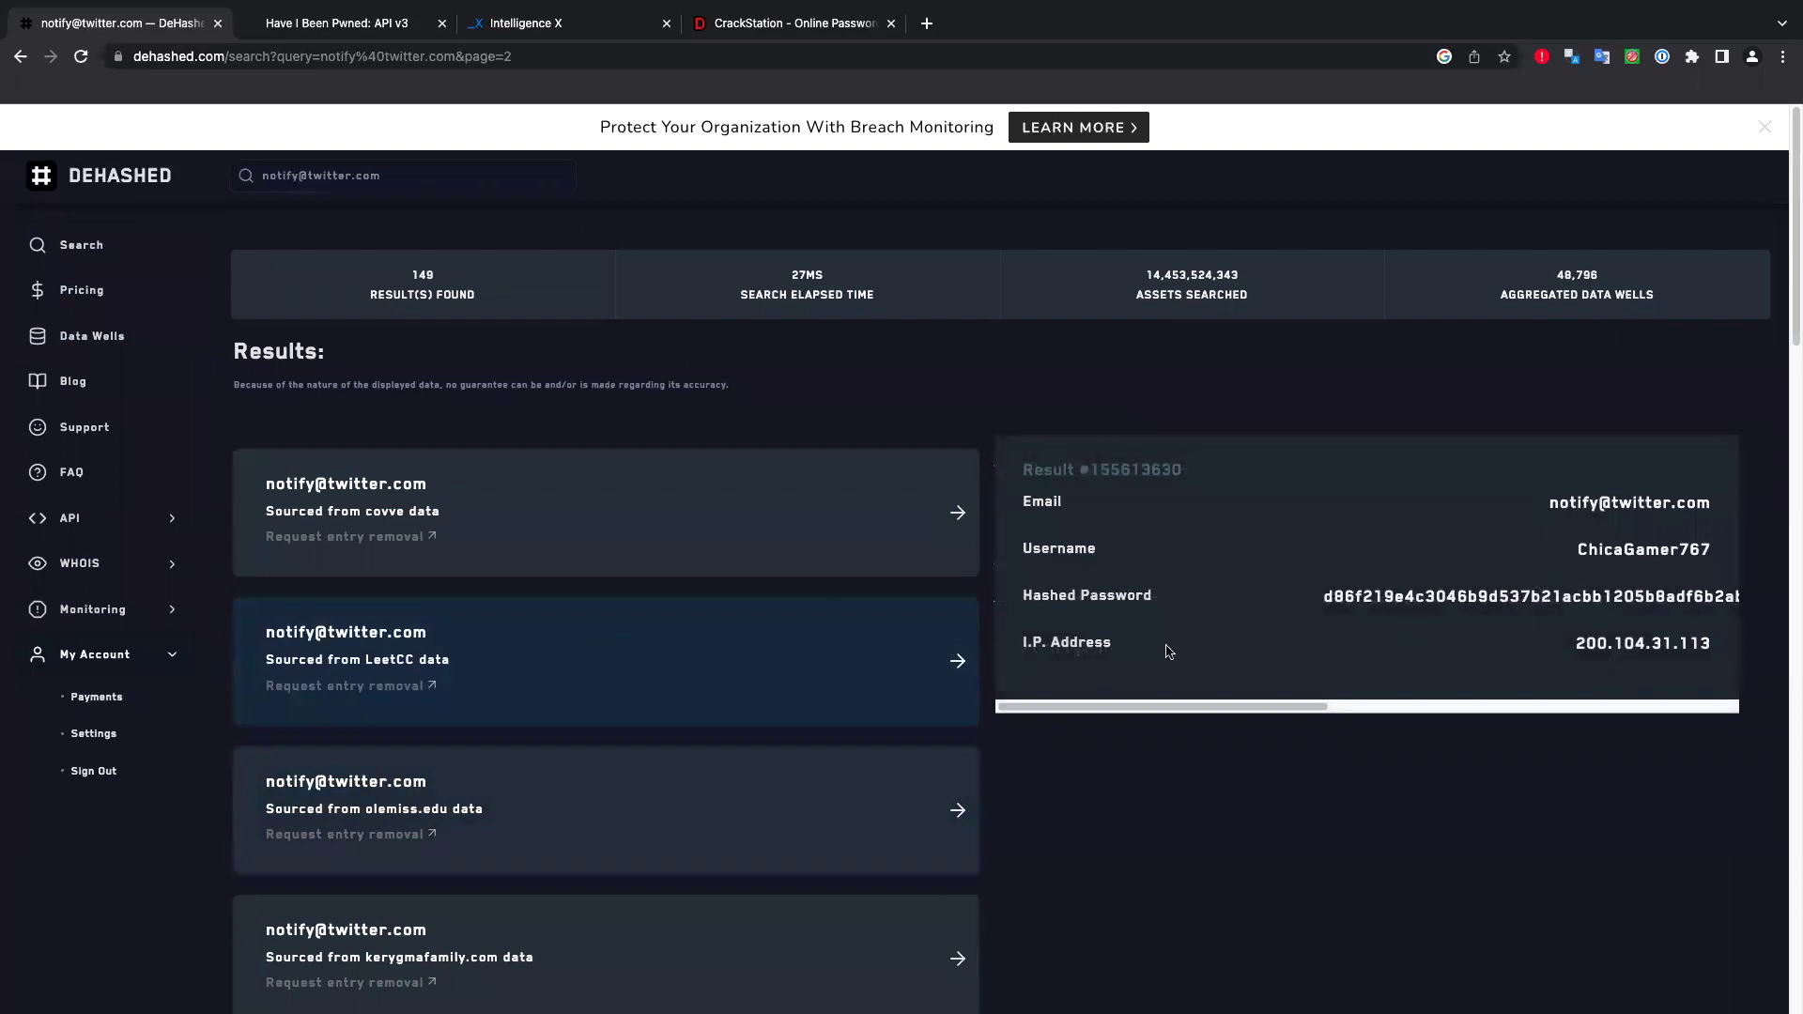
click(561, 790)
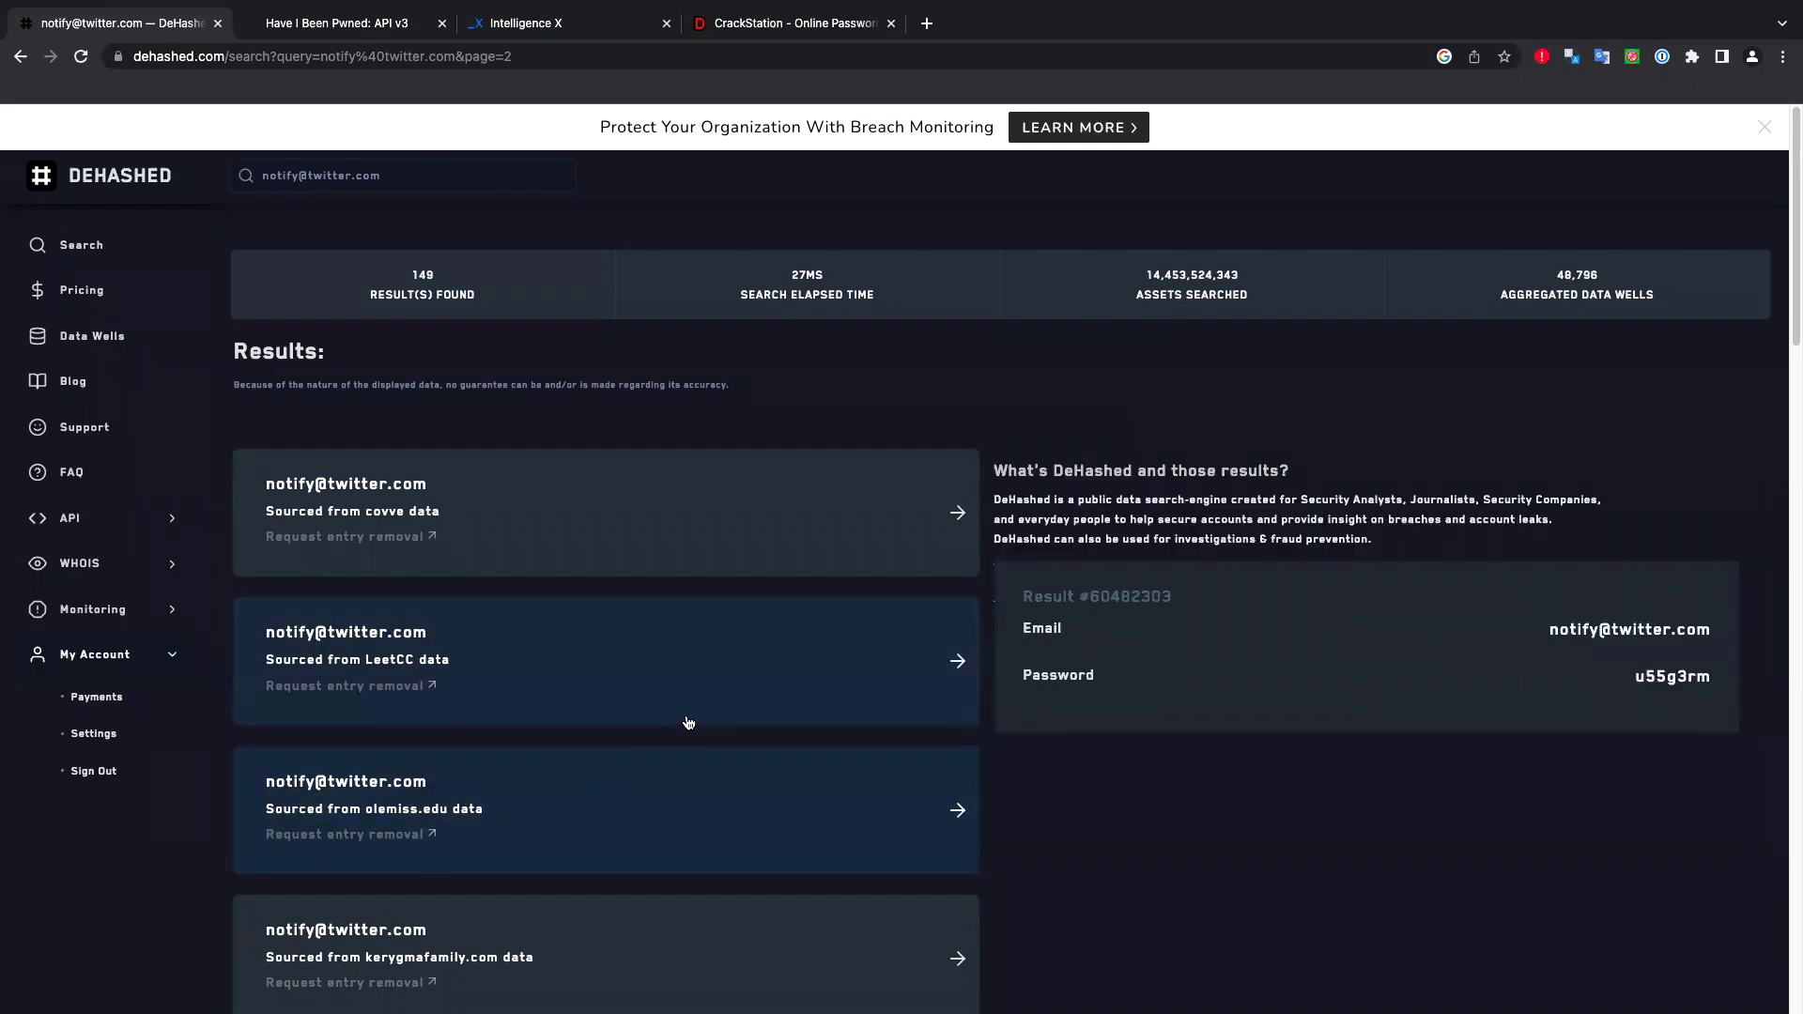
click(478, 522)
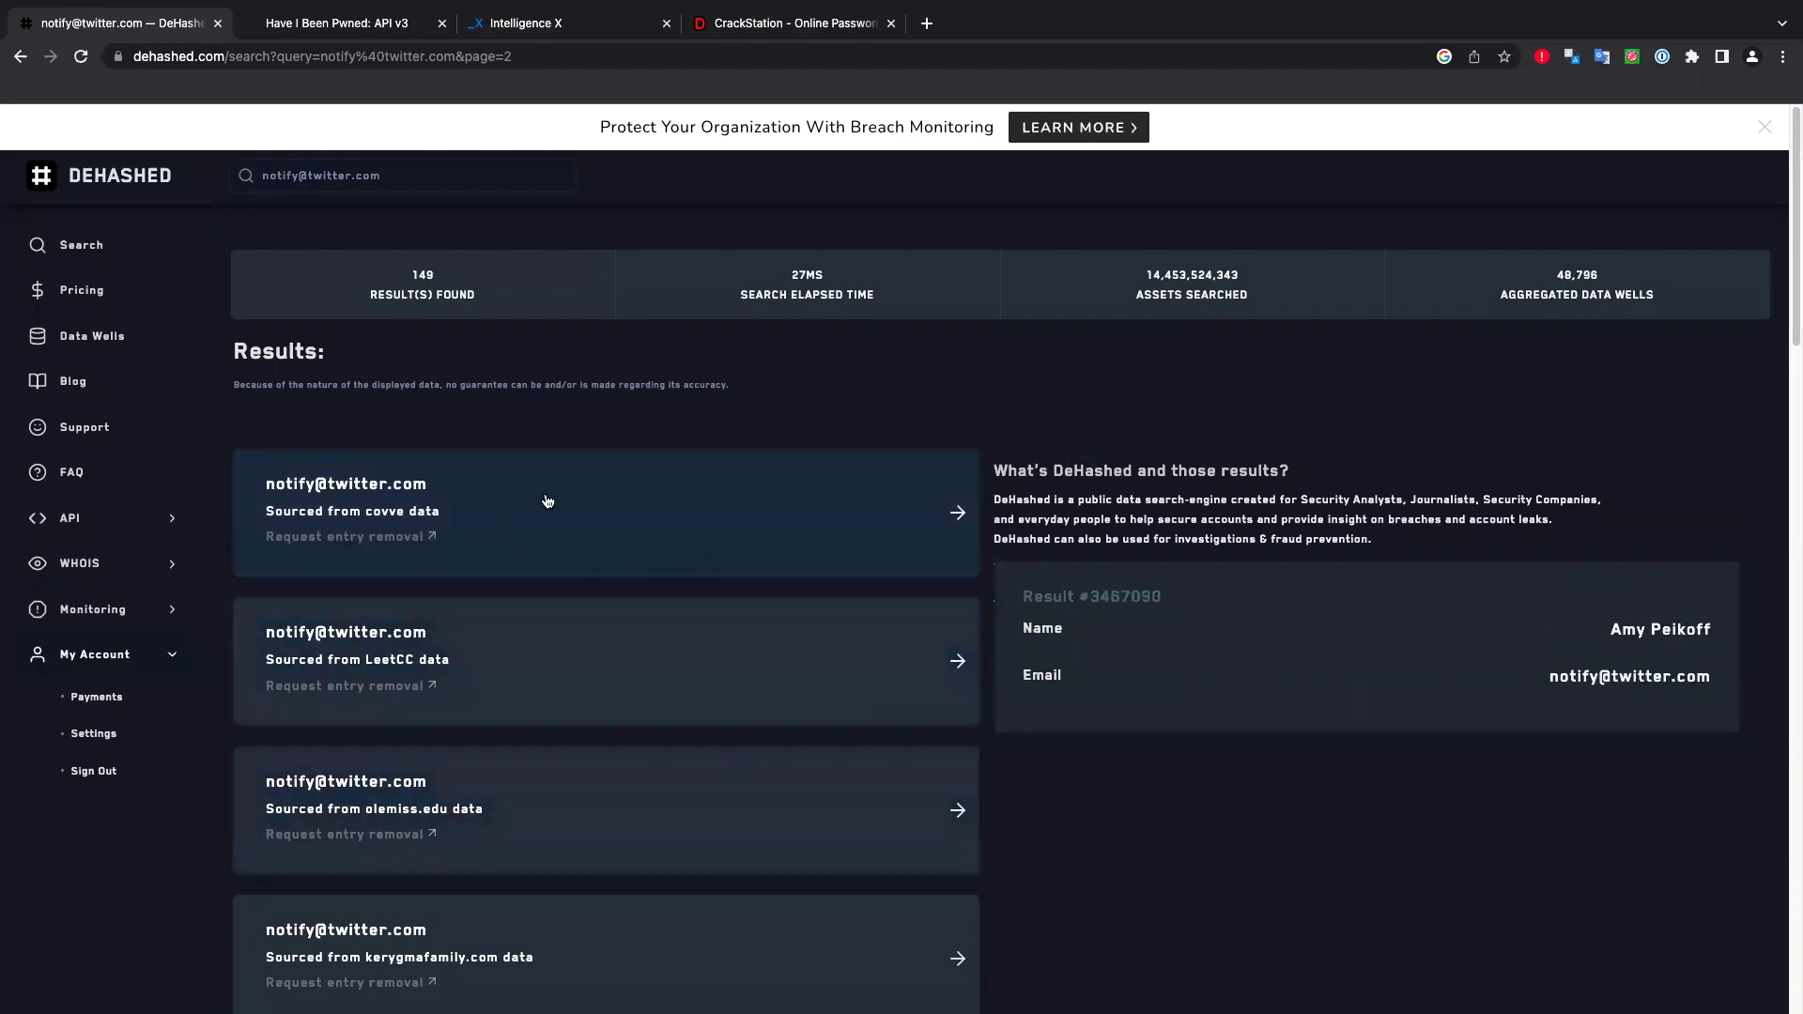
click(376, 28)
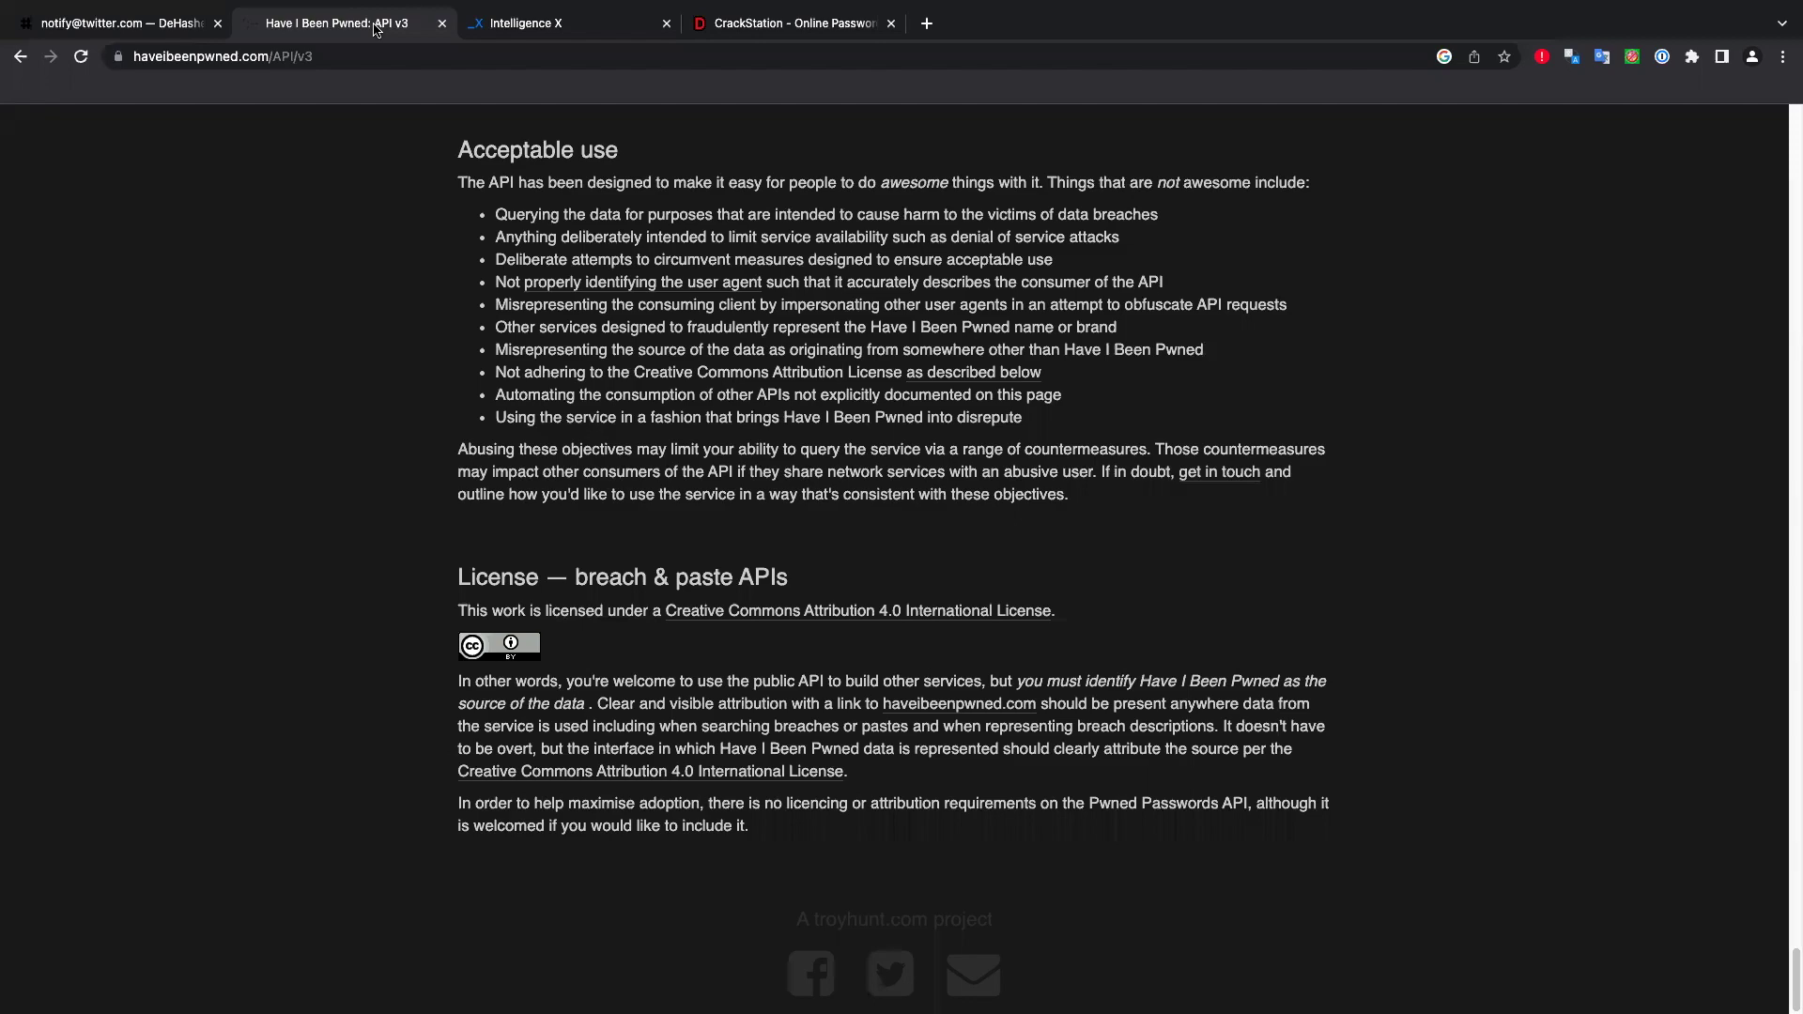
click(547, 26)
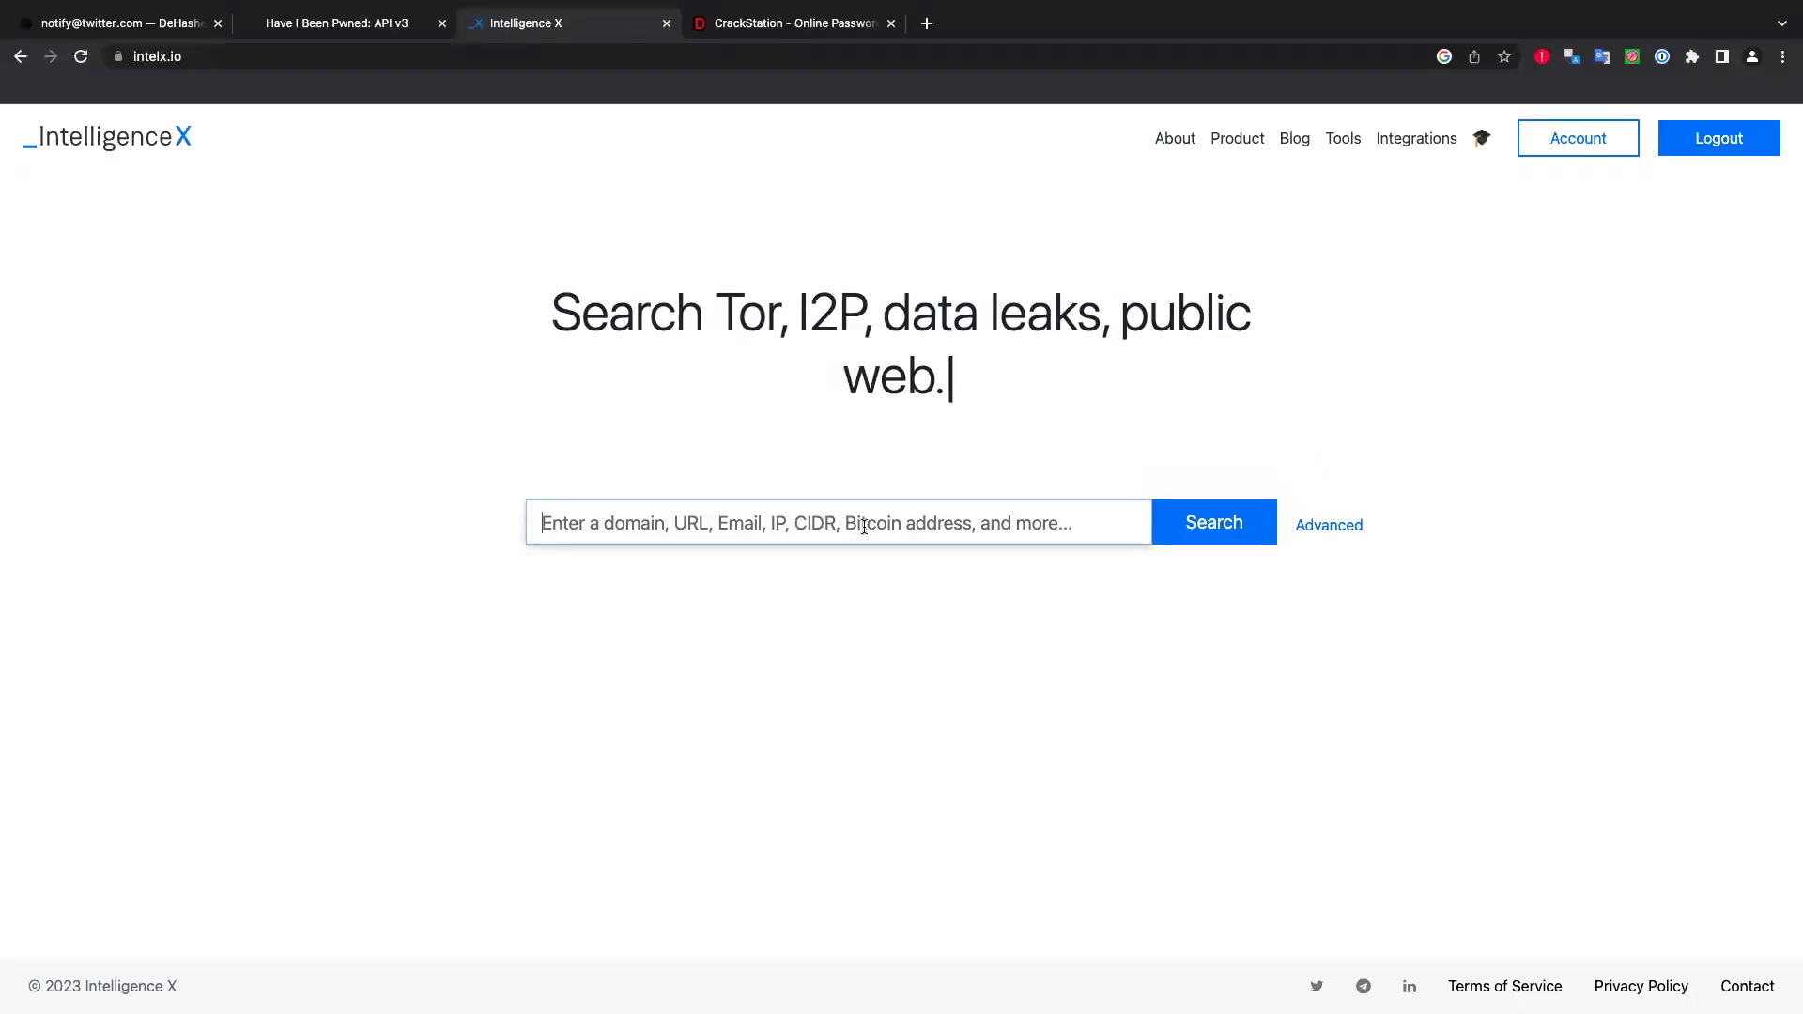
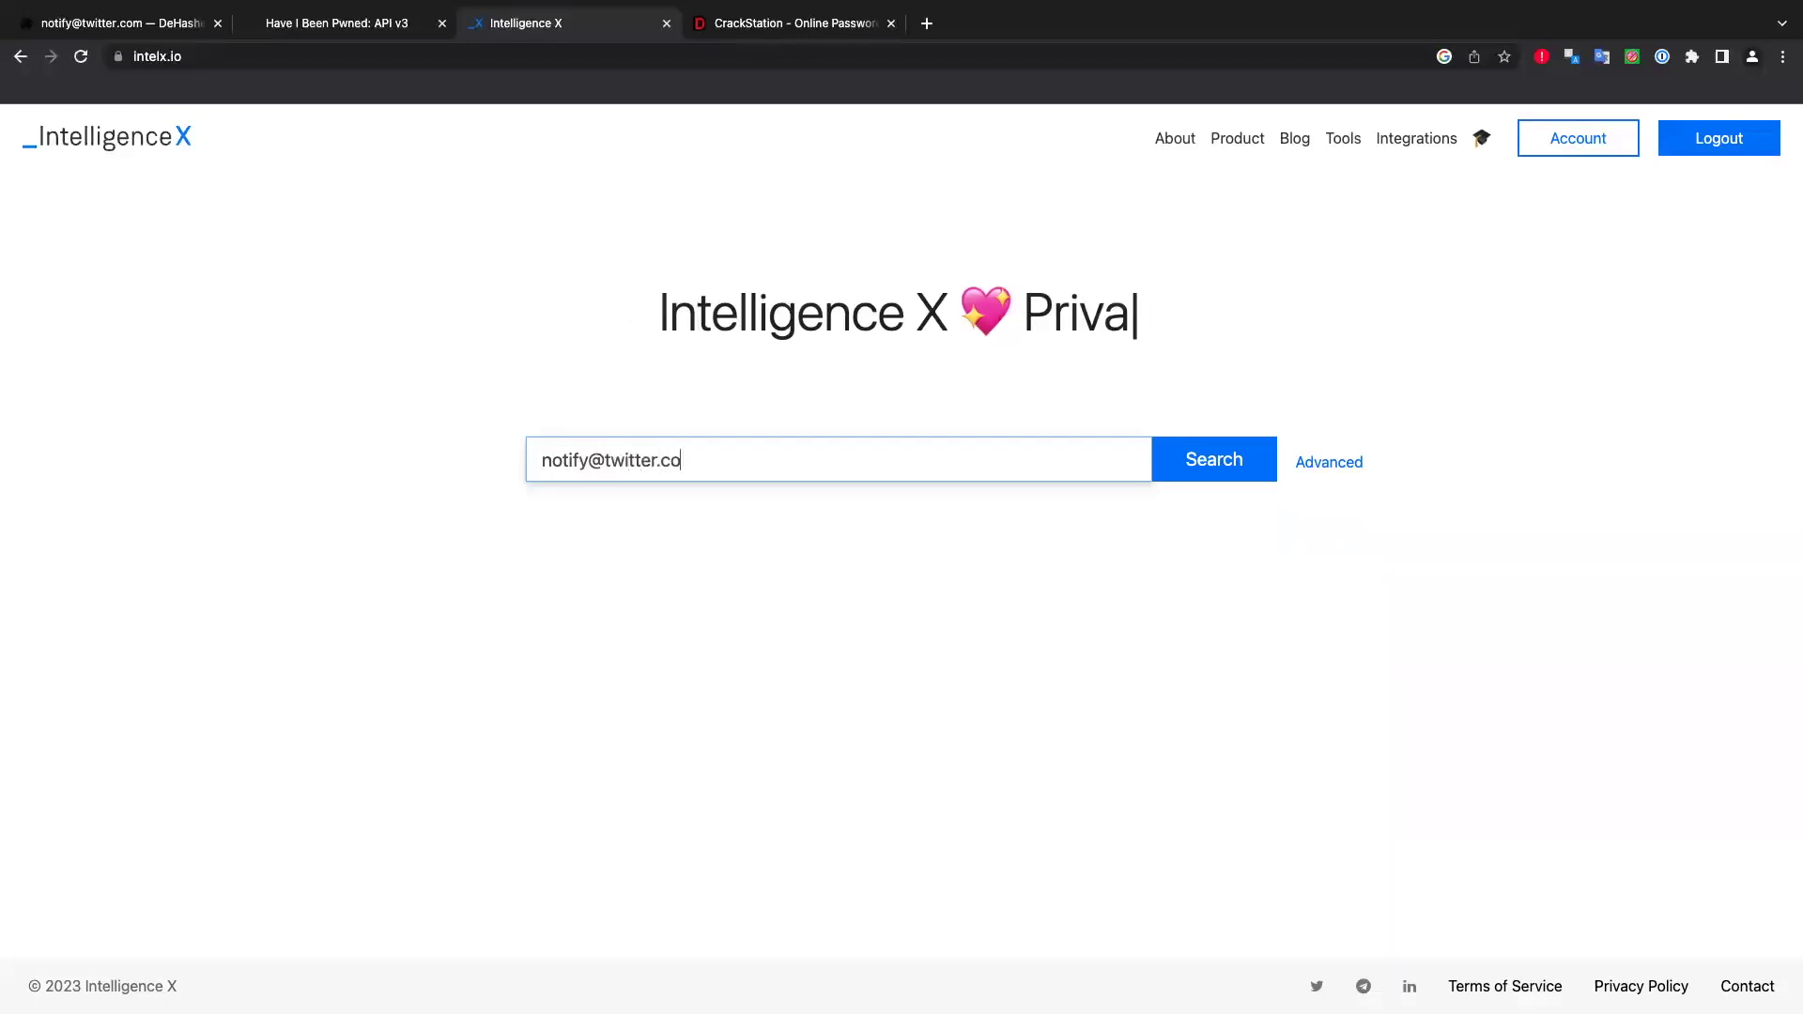
Run an Intelligence X search for the target e-mail address to list leaked files.
key(Return)
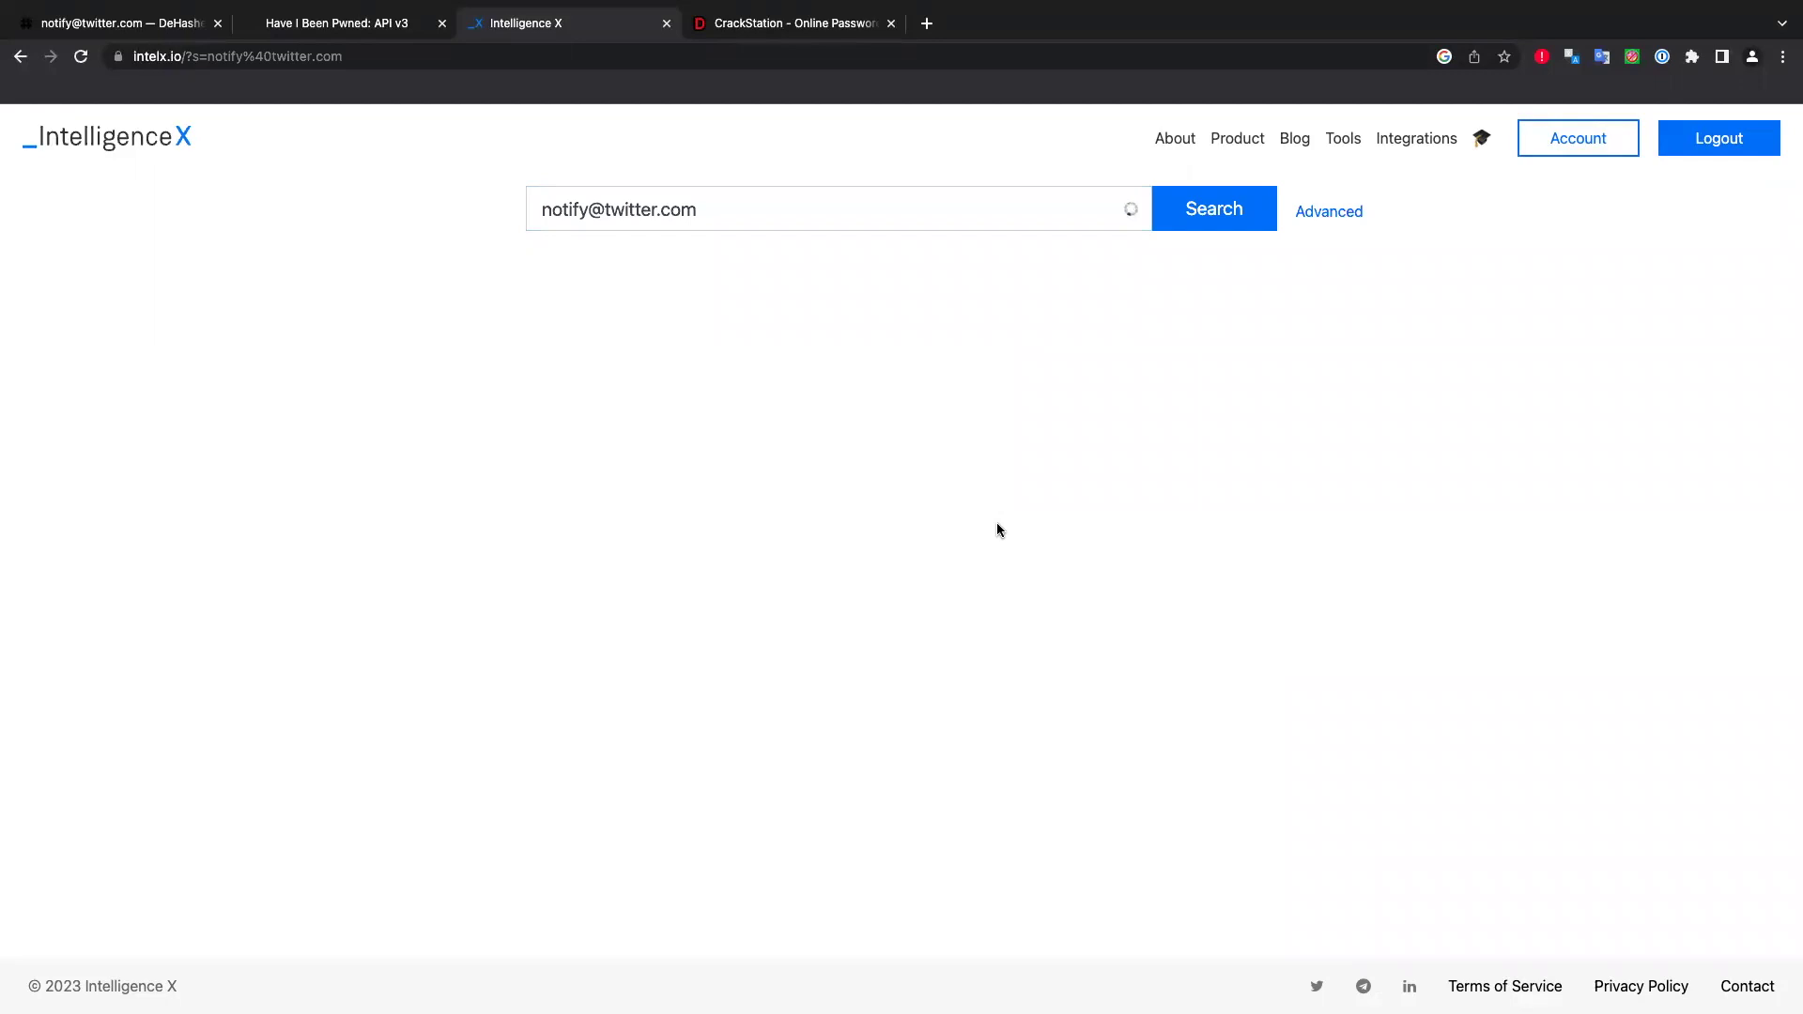
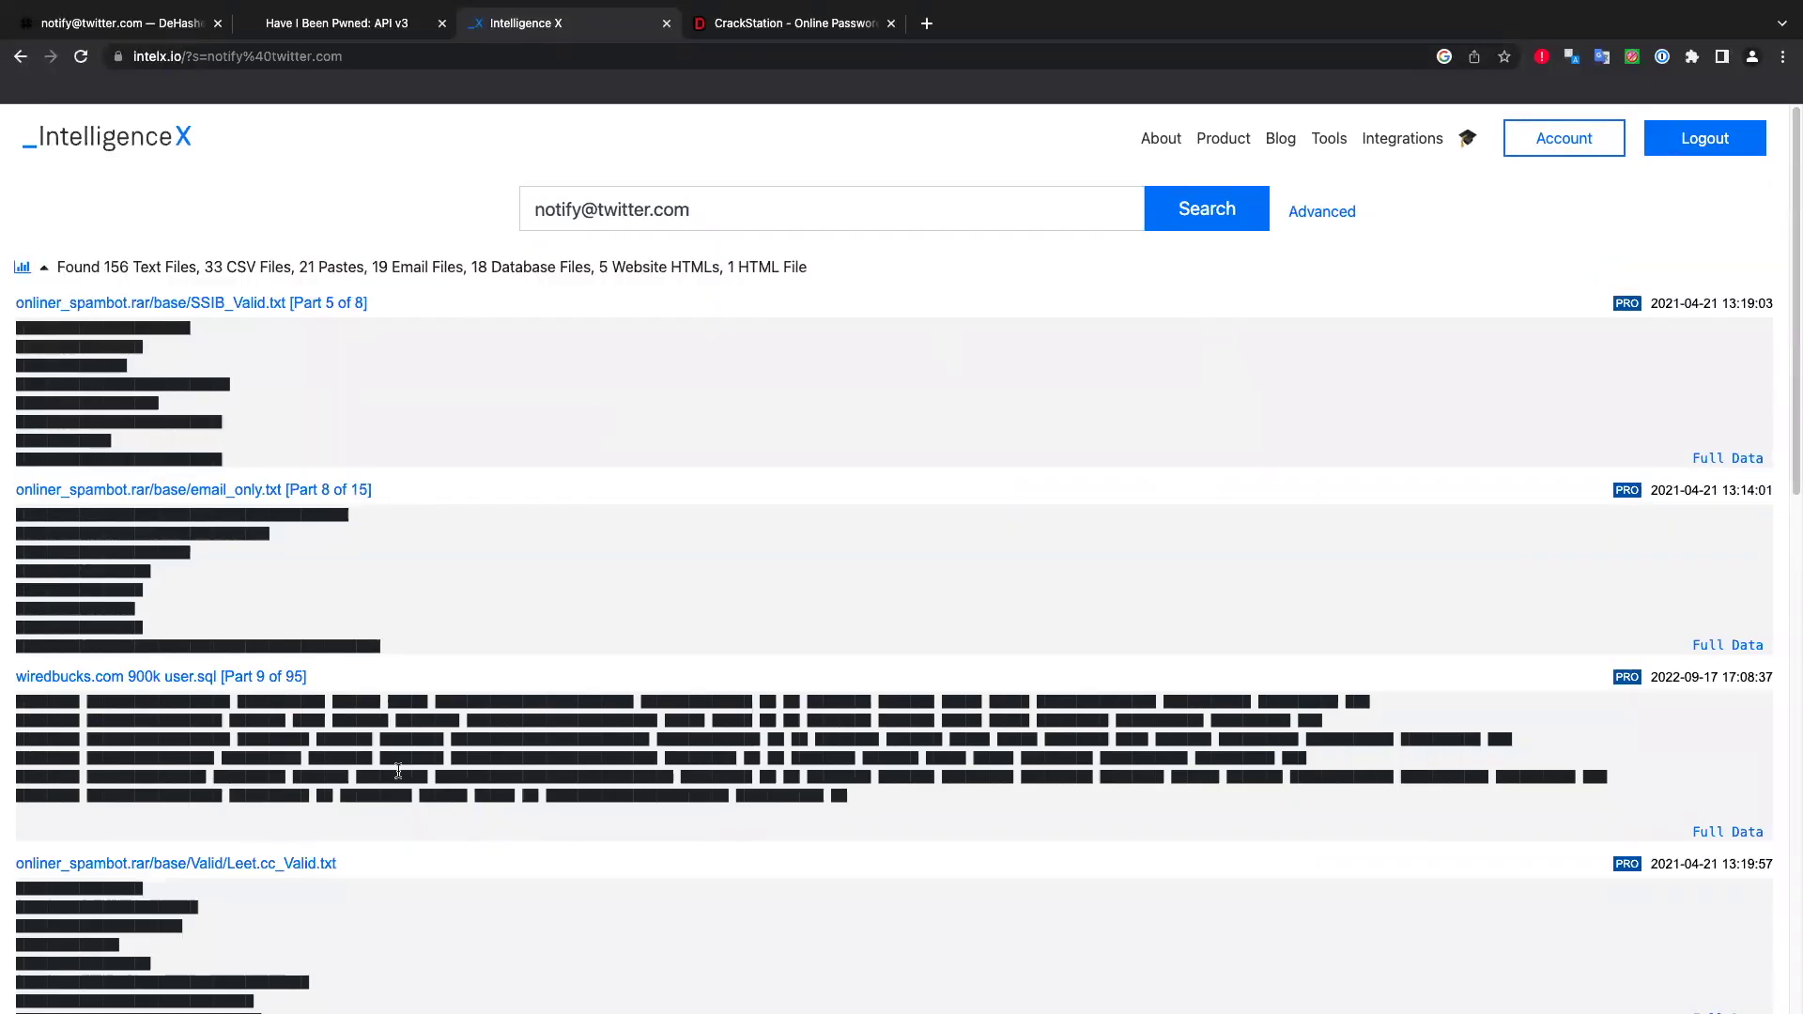
Scroll past the rcdata.rar CSV leaks to the Collection #1 combo-list and FileGrabber entries.
scroll(1393, 704, down, 10)
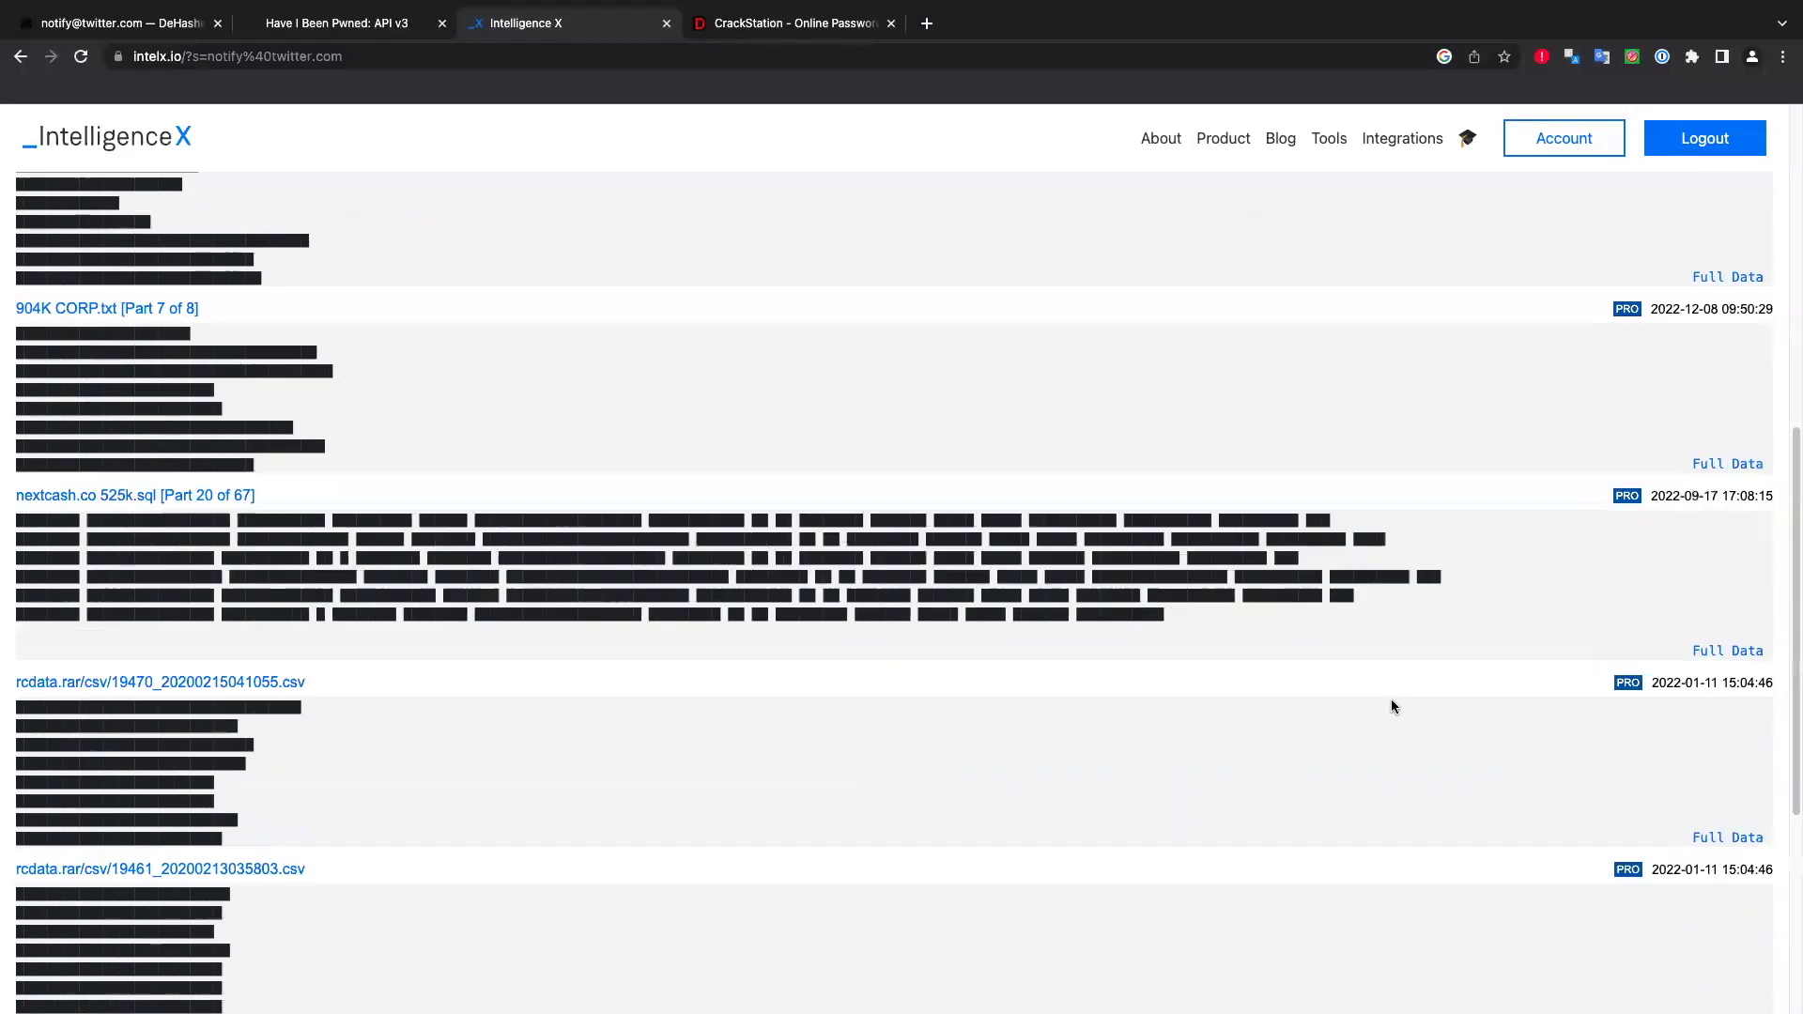
scroll(1399, 701, down, 10)
scroll(1405, 702, down, 15)
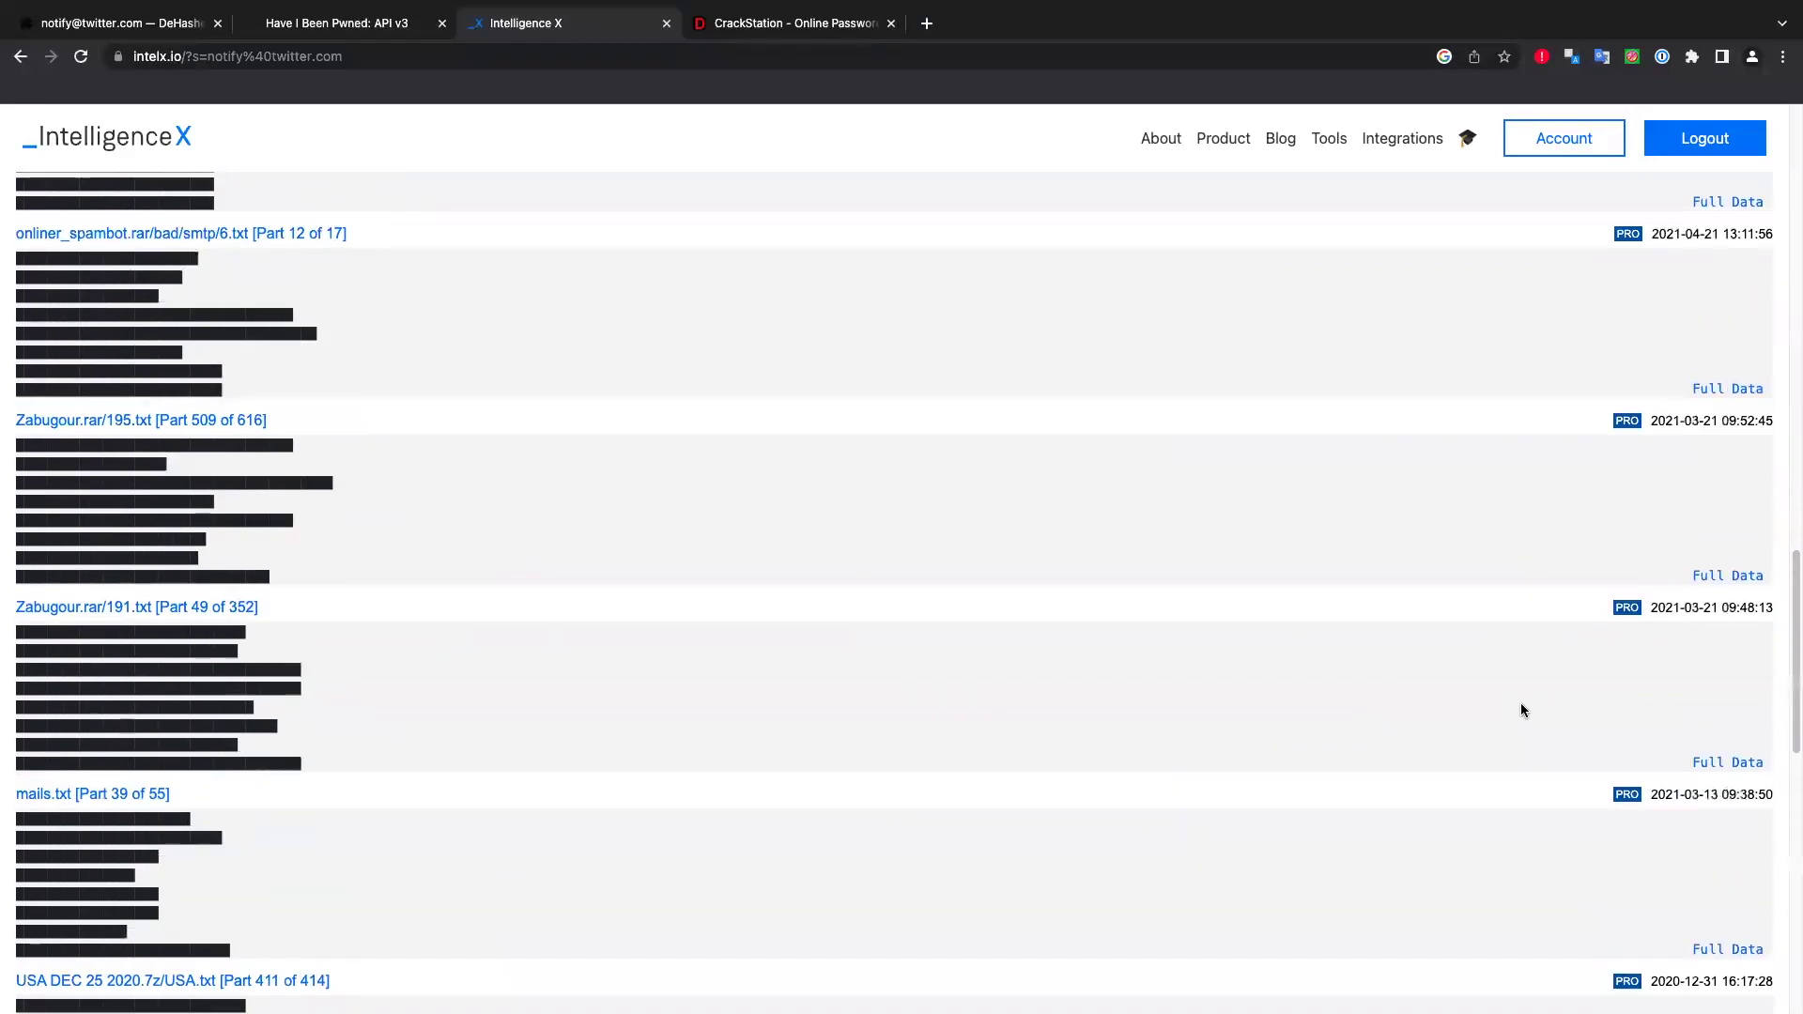
scroll(1552, 706, down, 10)
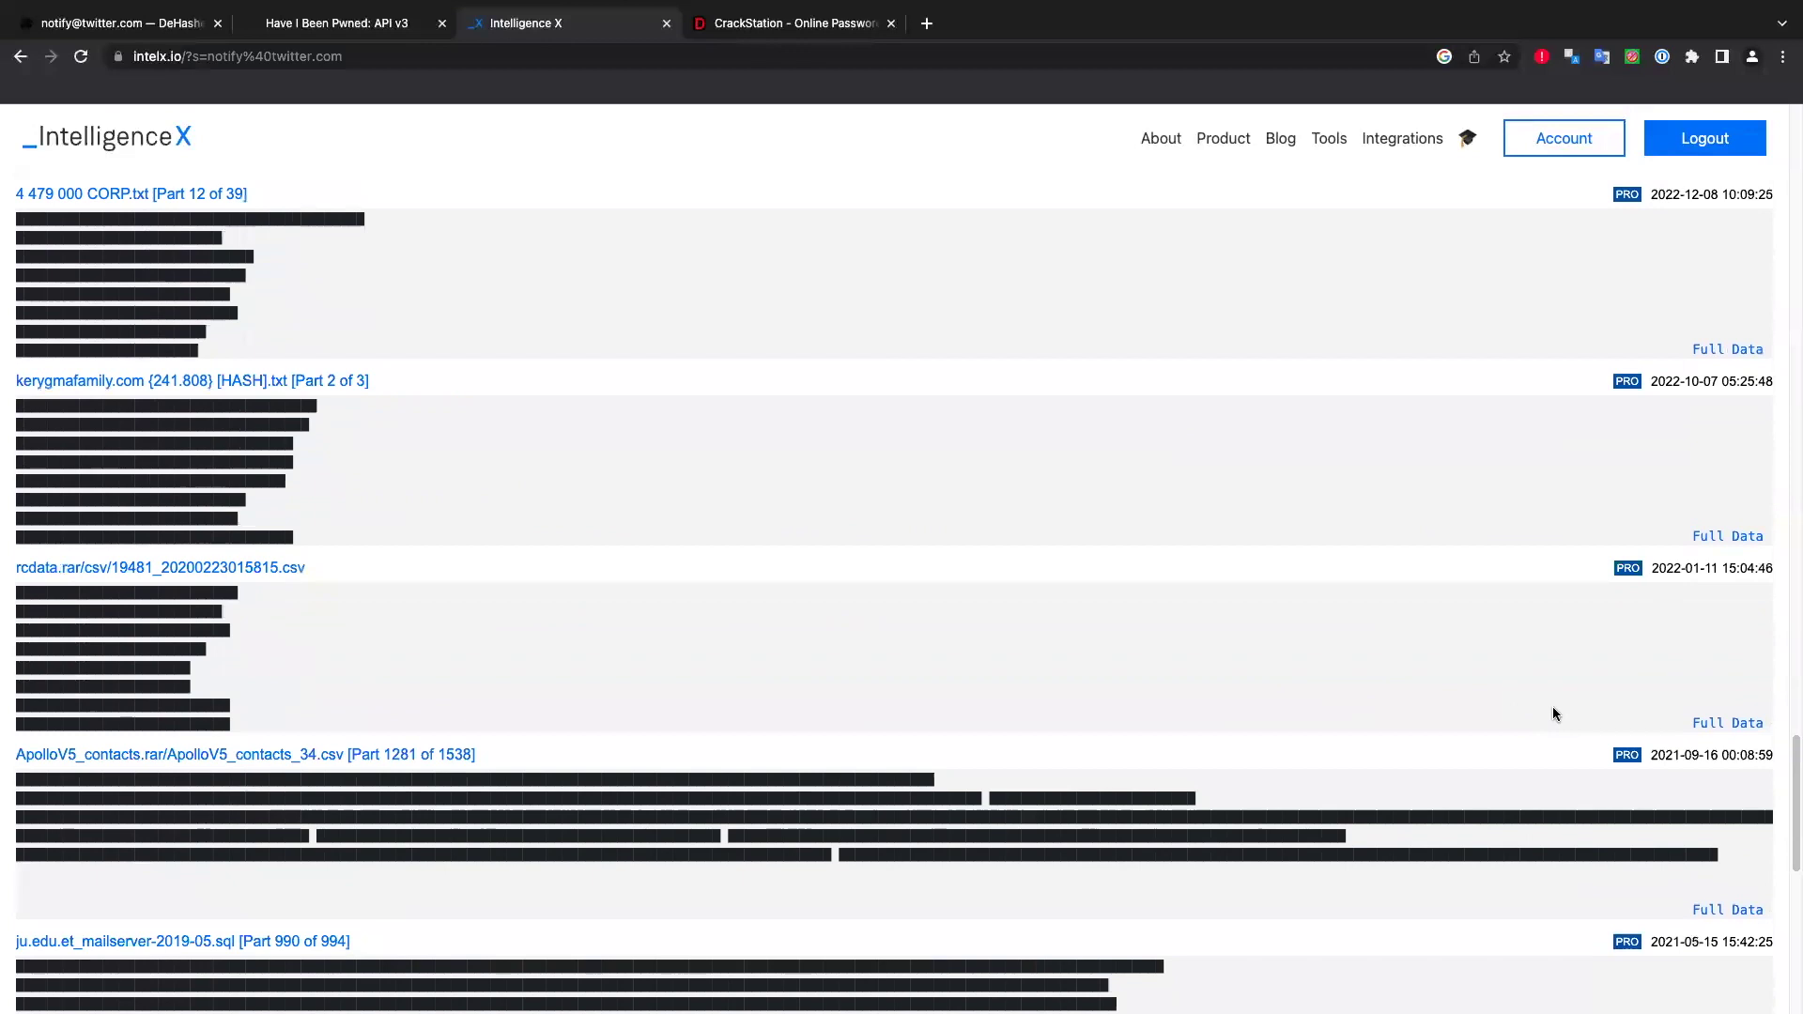
scroll(1536, 708, down, 15)
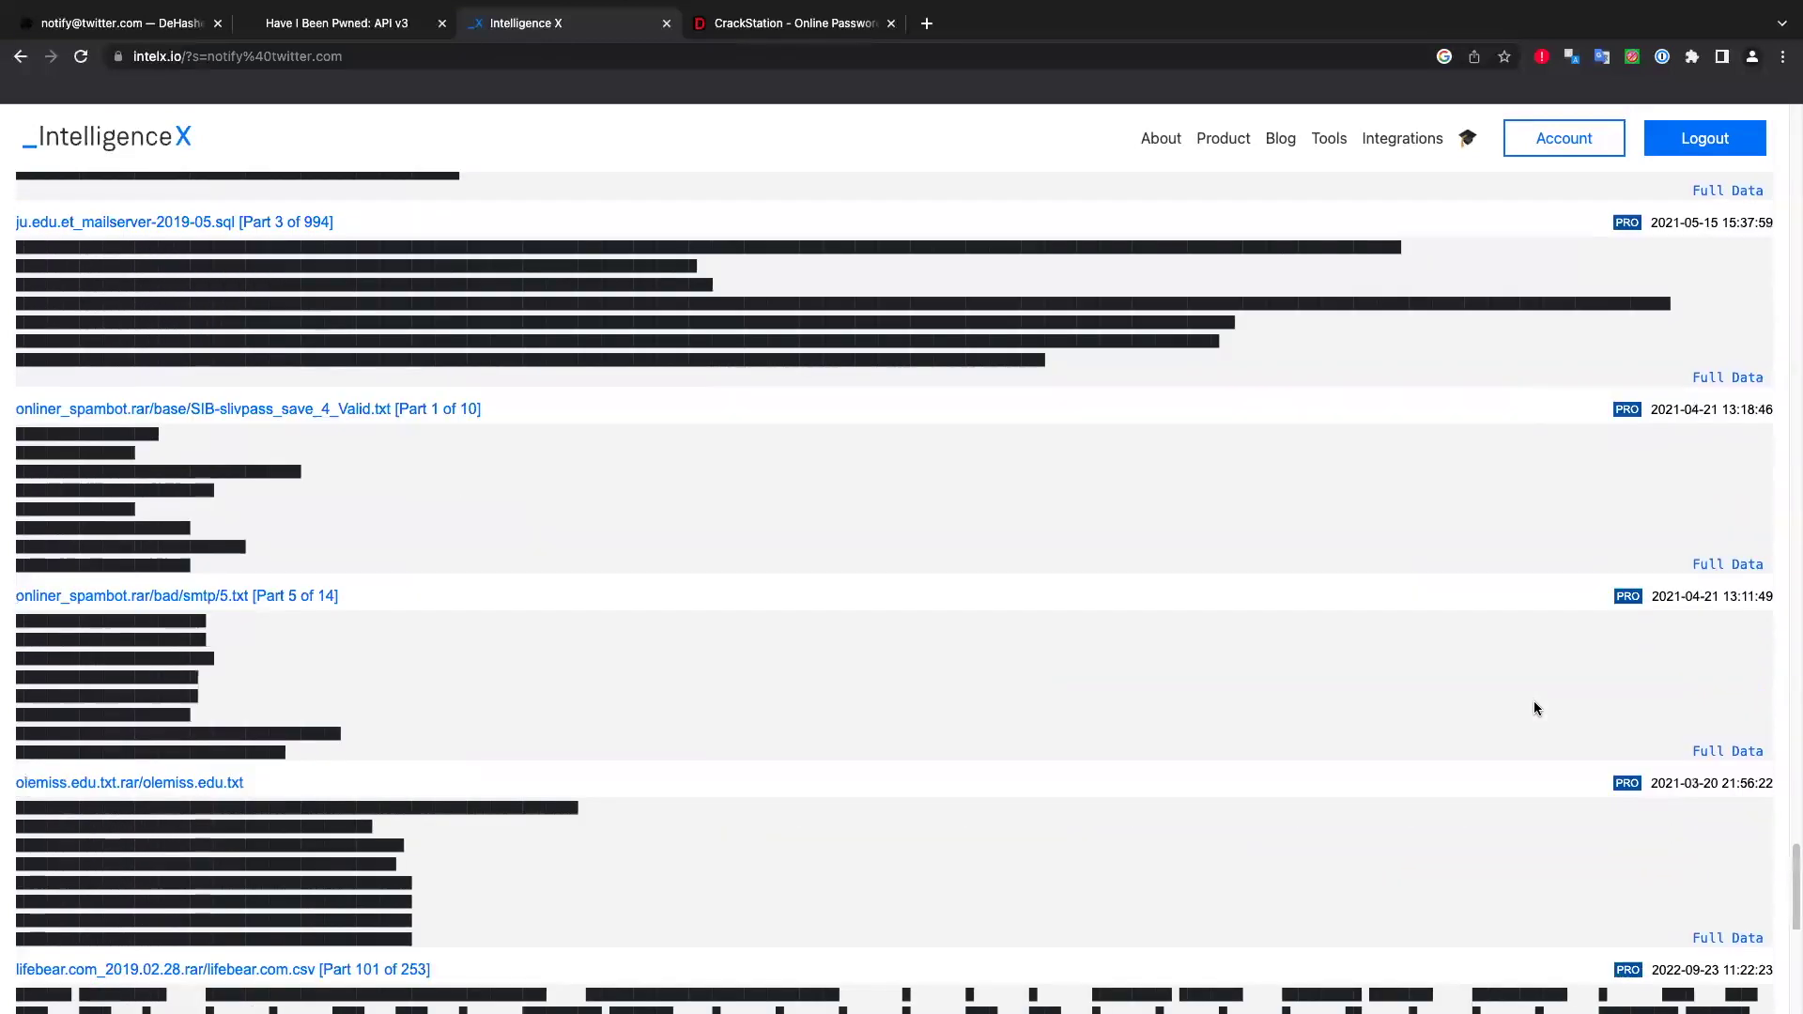
scroll(1498, 670, down, 15)
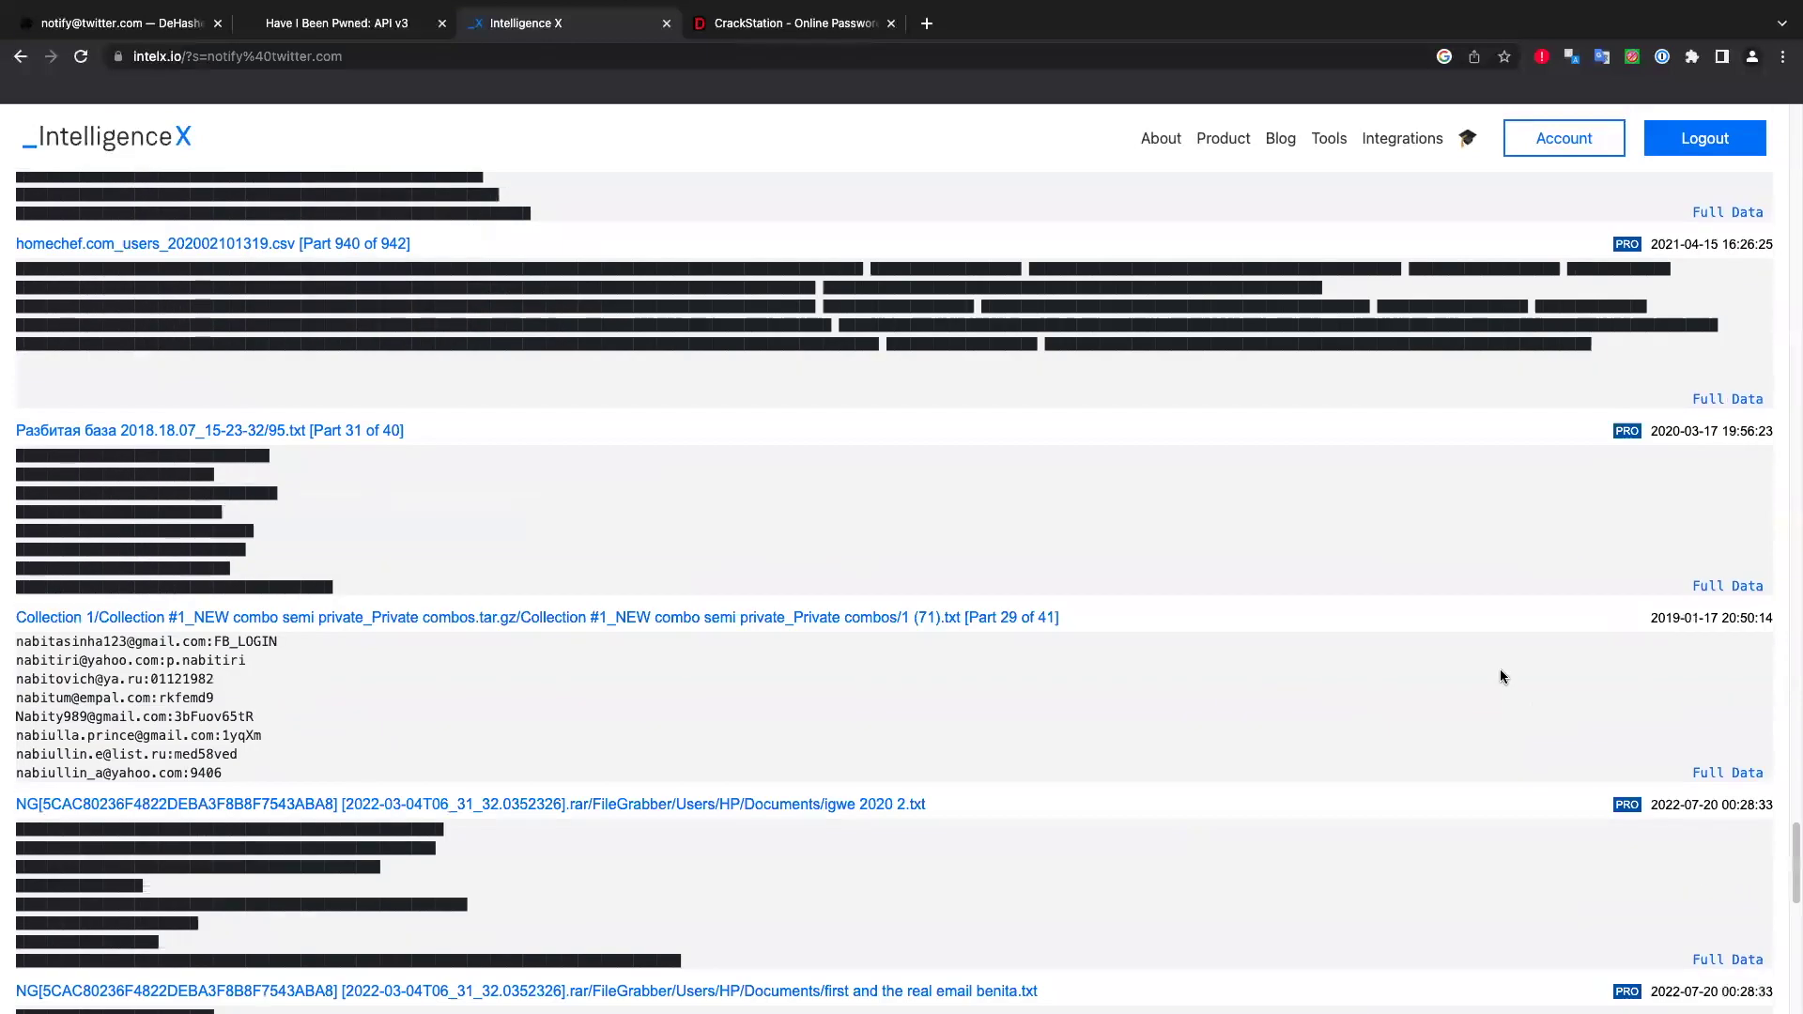
scroll(1501, 676, down, 15)
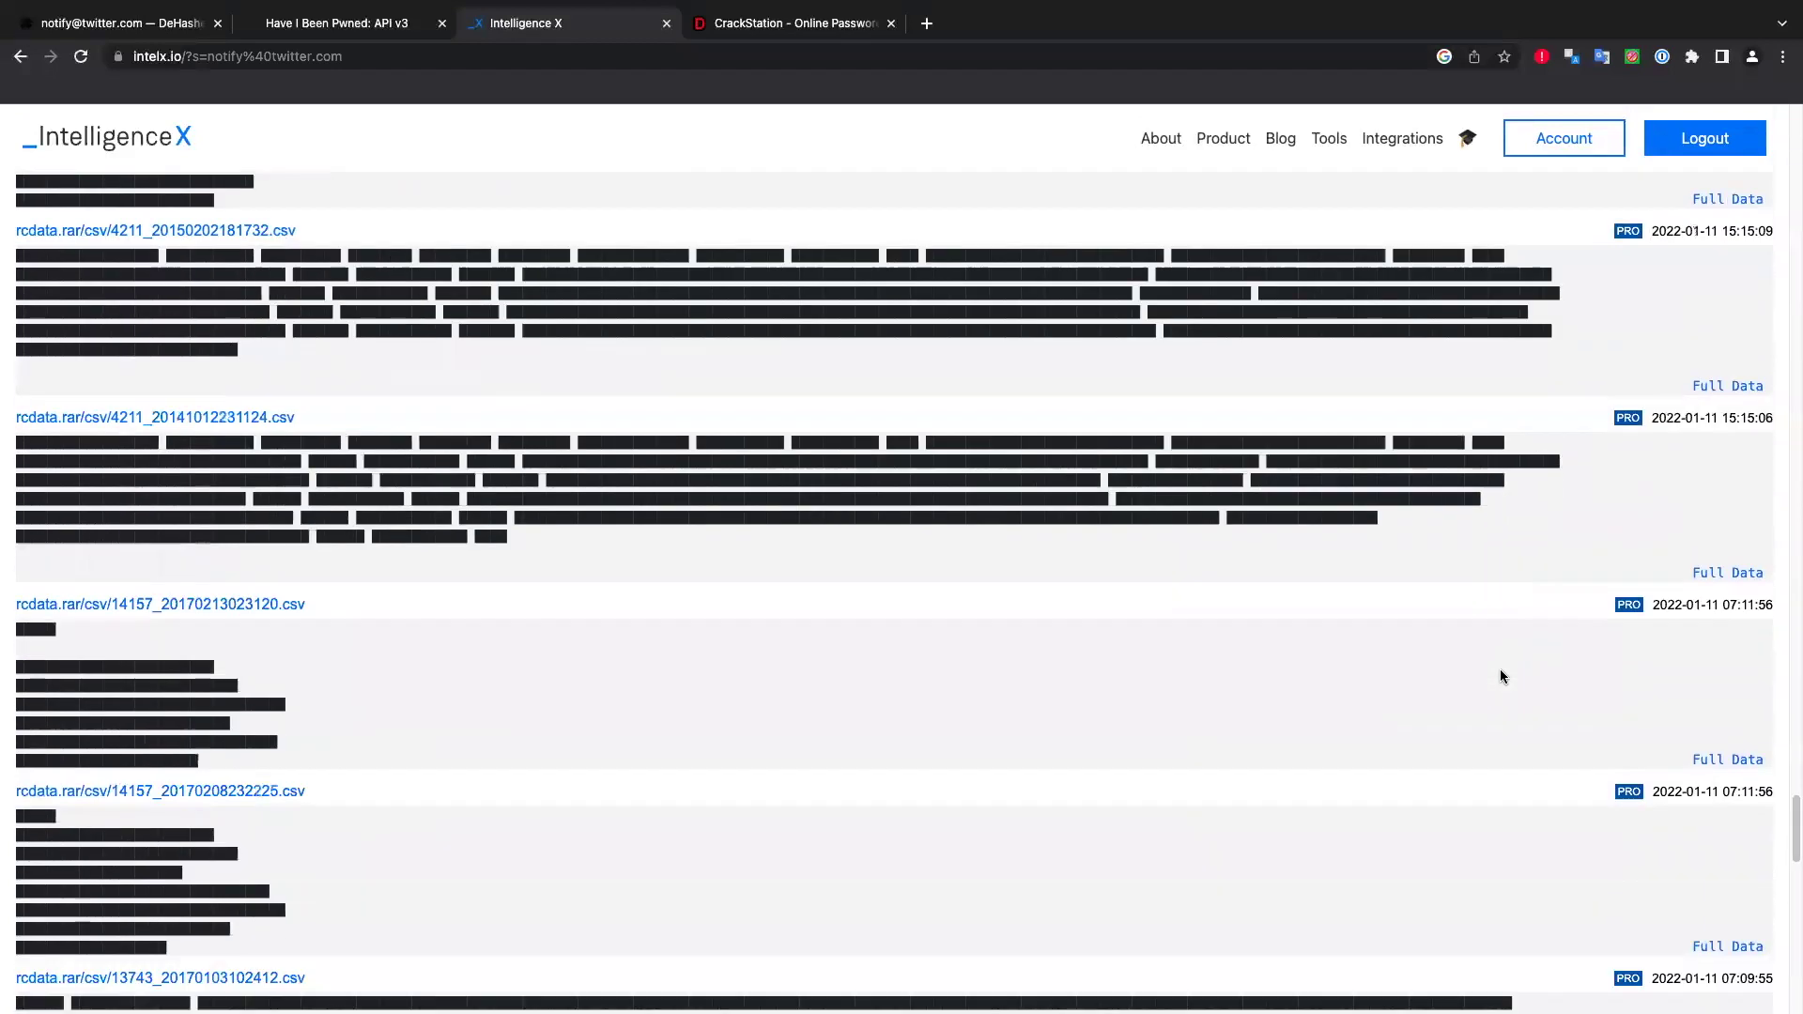
scroll(1500, 675, down, 5)
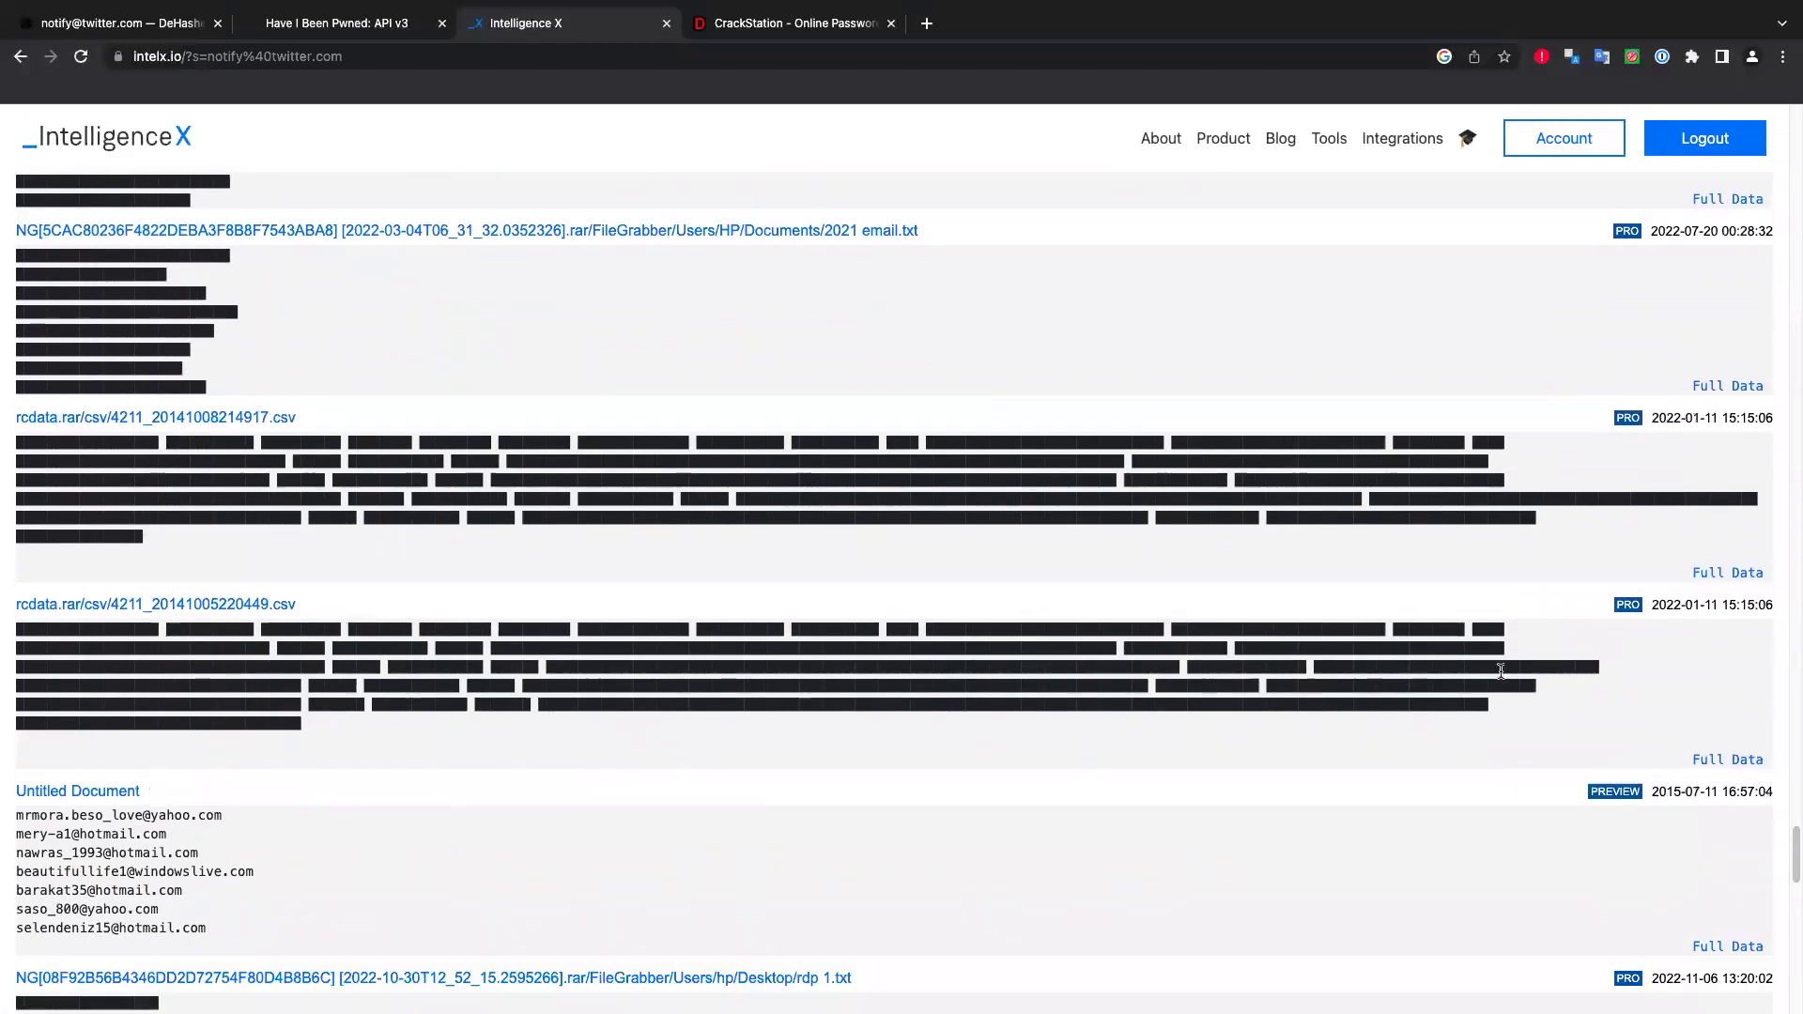
scroll(1500, 671, down, 3)
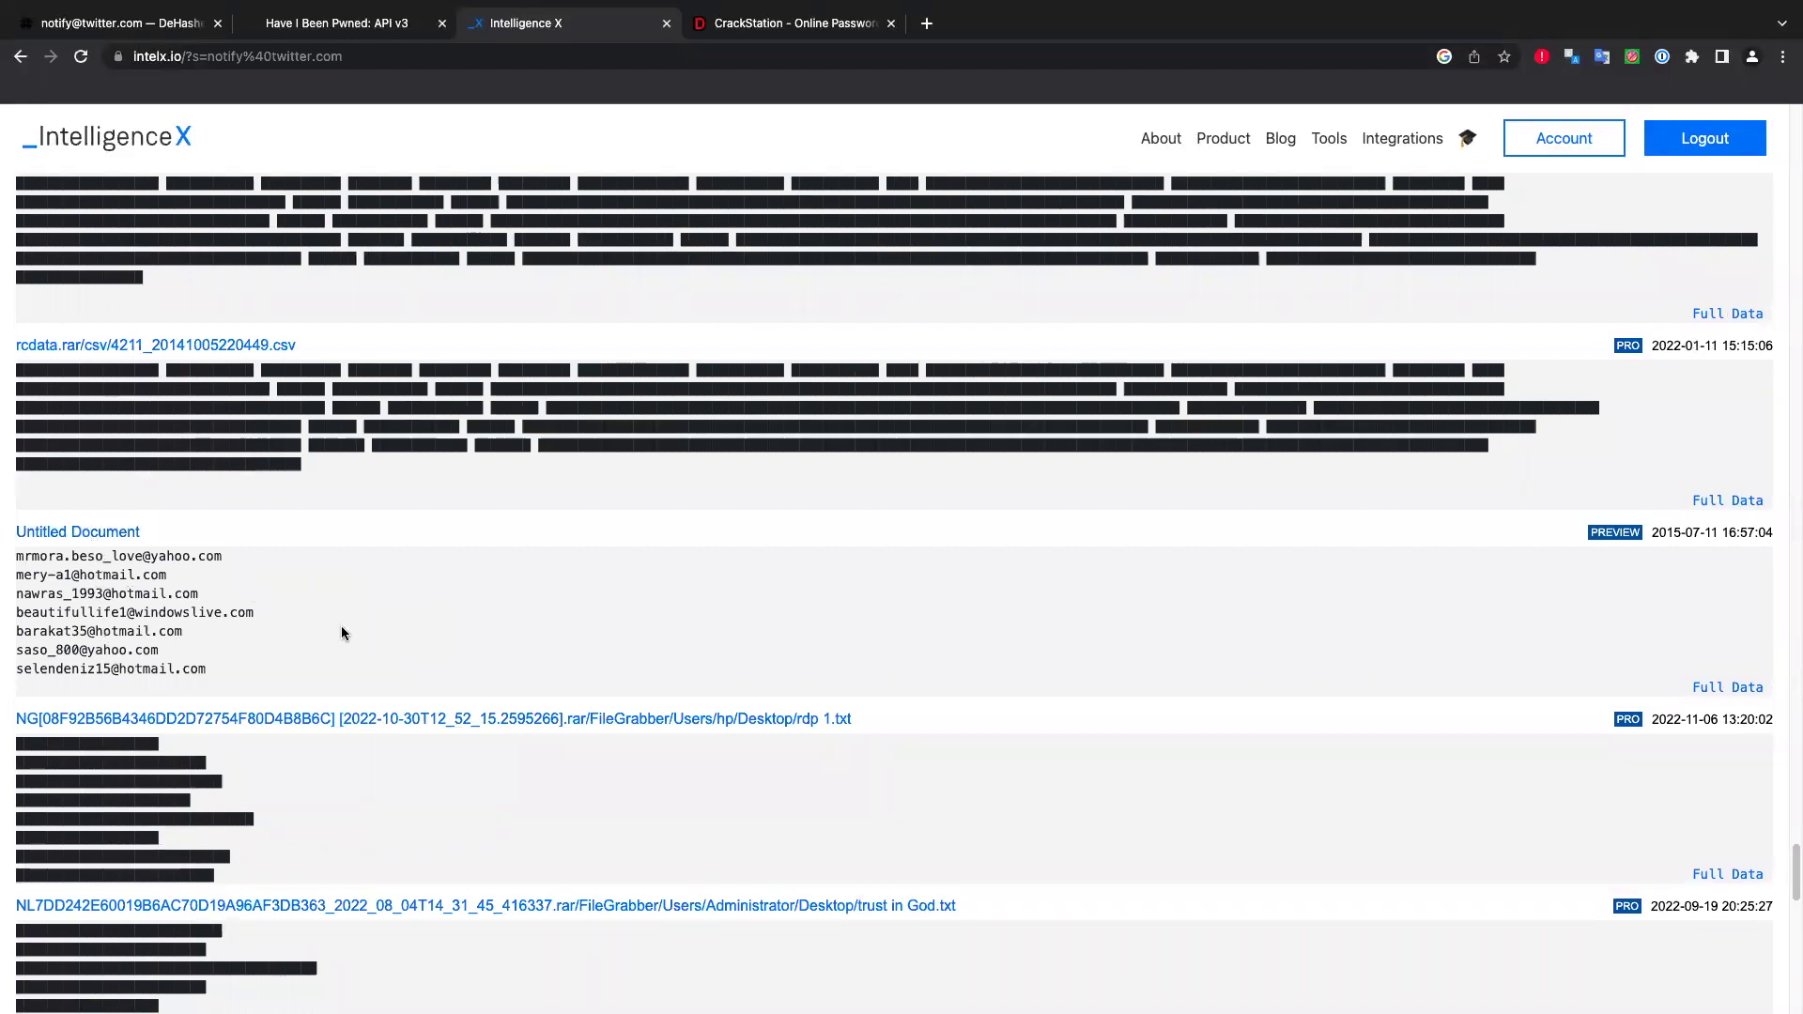
scroll(448, 629, down, 15)
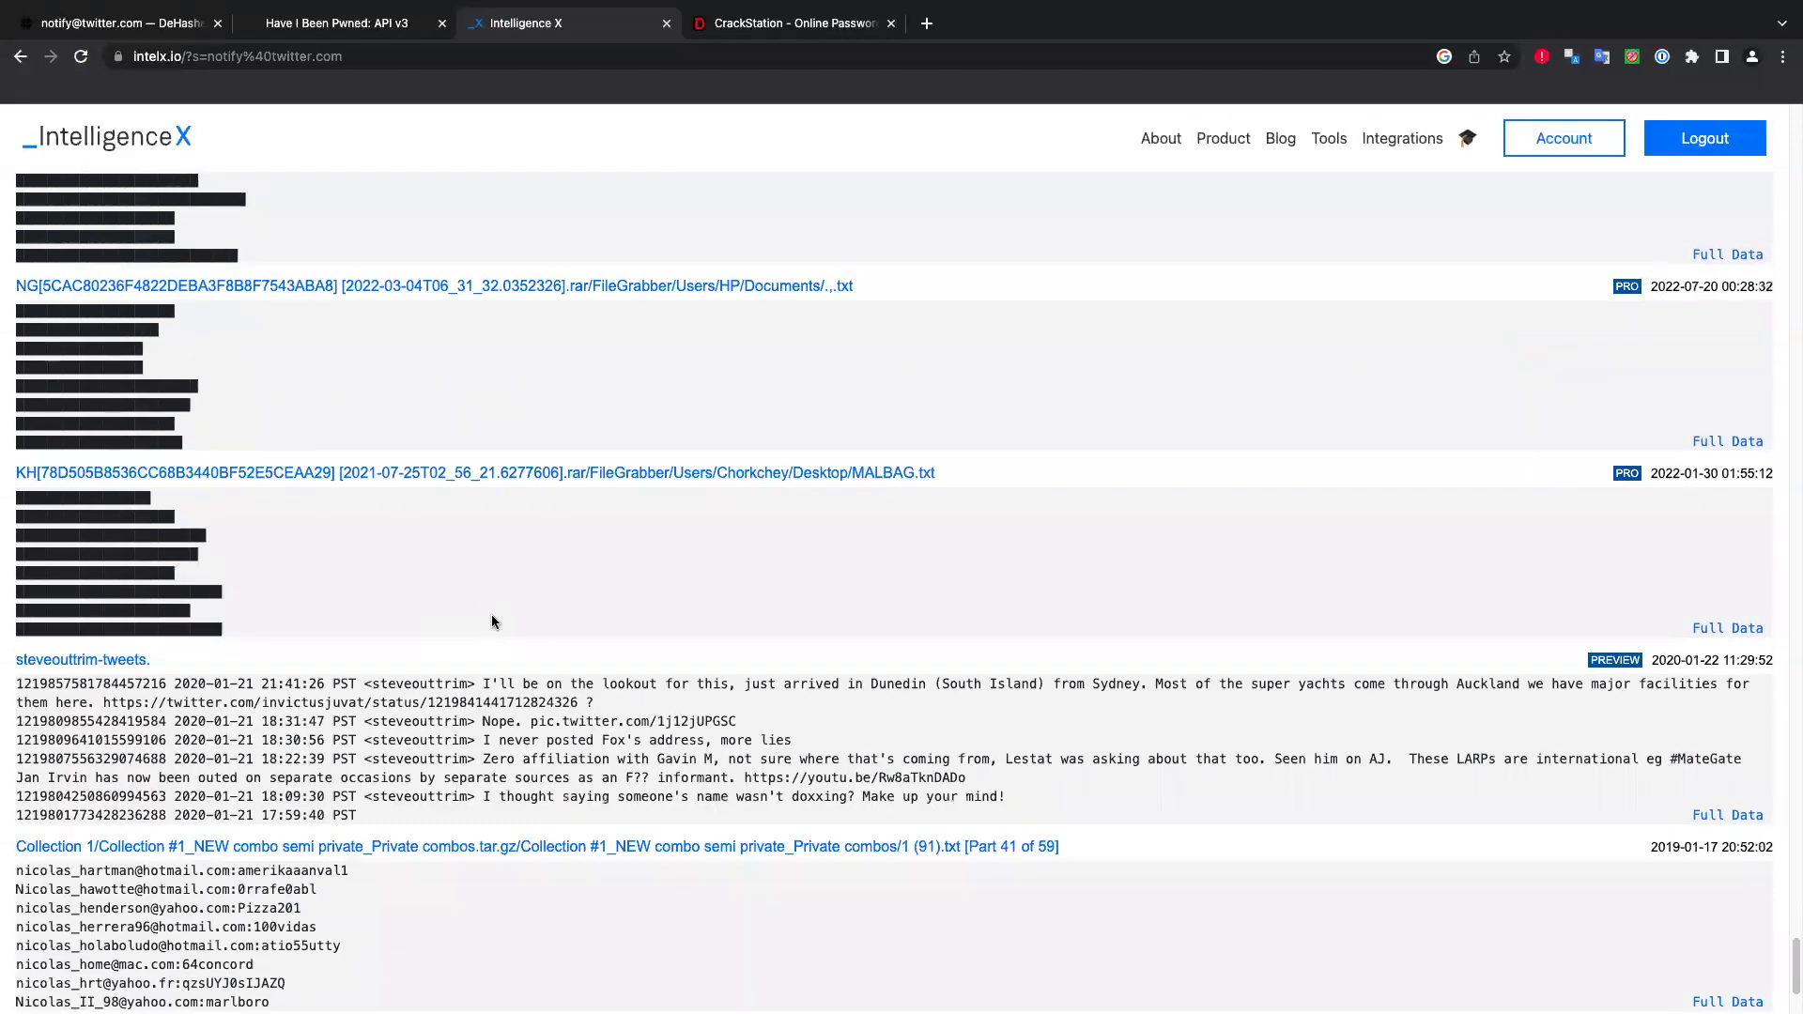
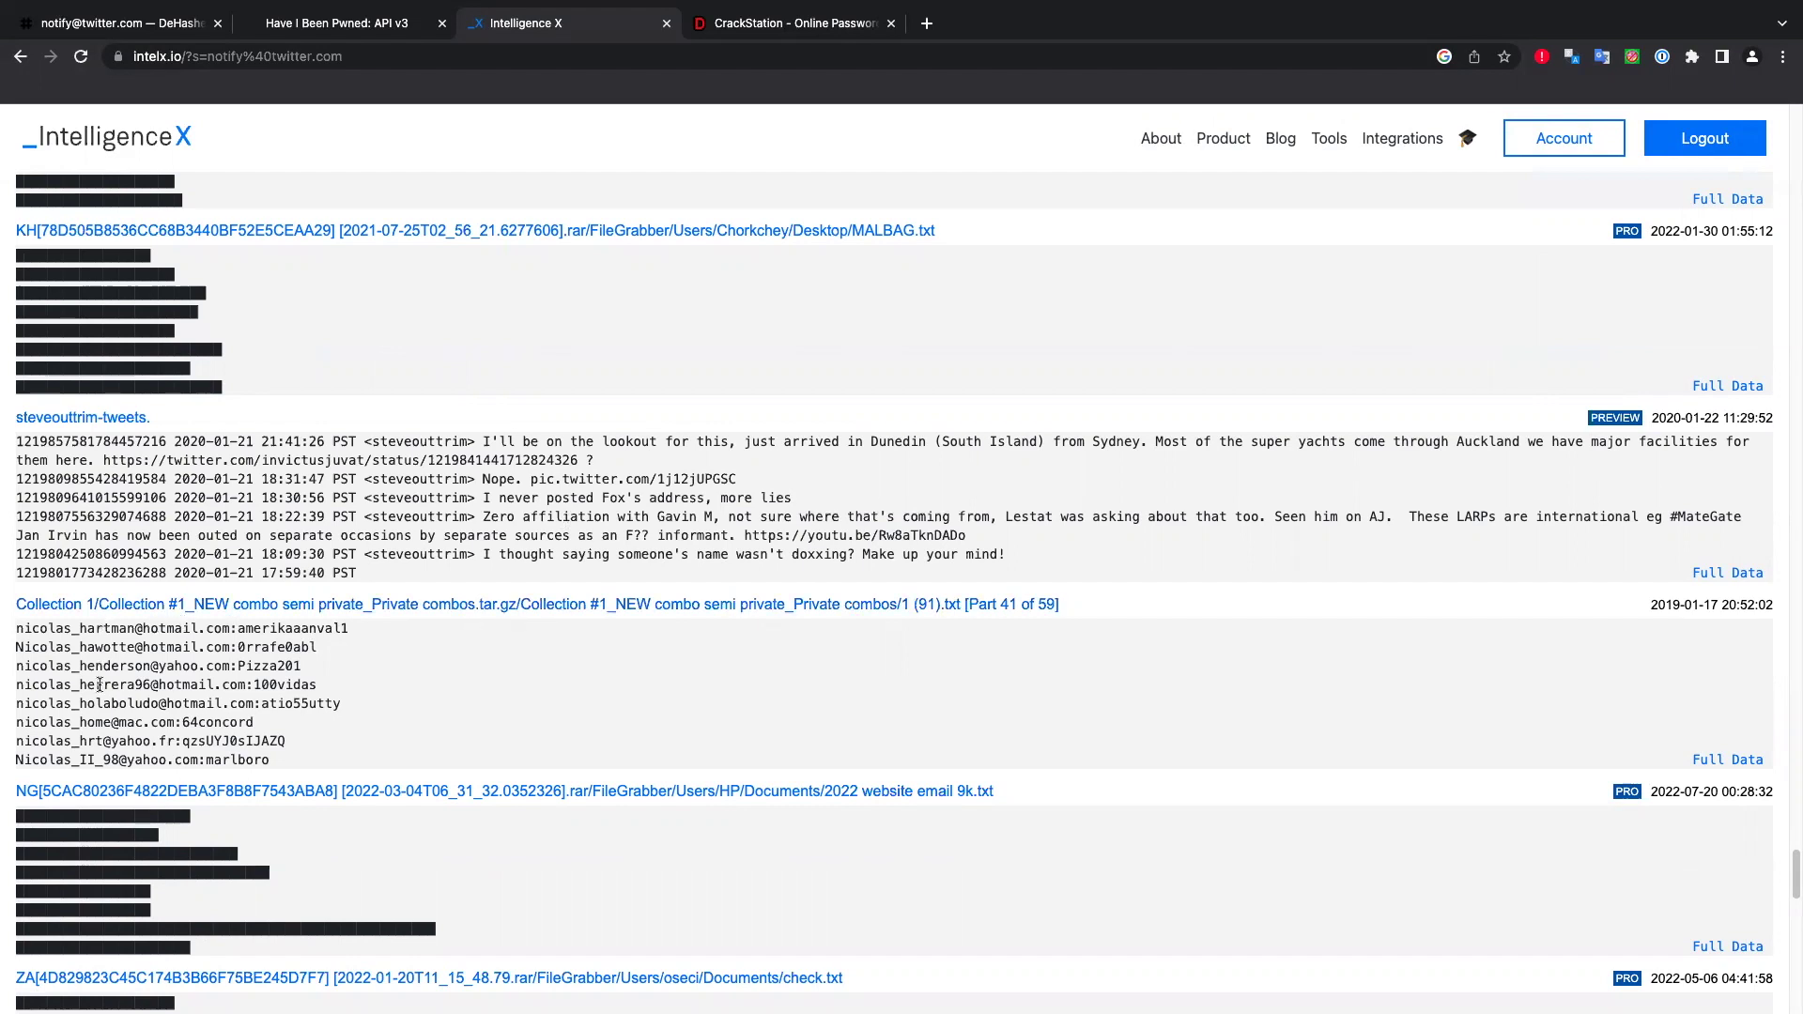
Leave the leaked-email results and open the Product page showing the license tiers, Trial to Enterprise Access.
scroll(582, 651, down, 10)
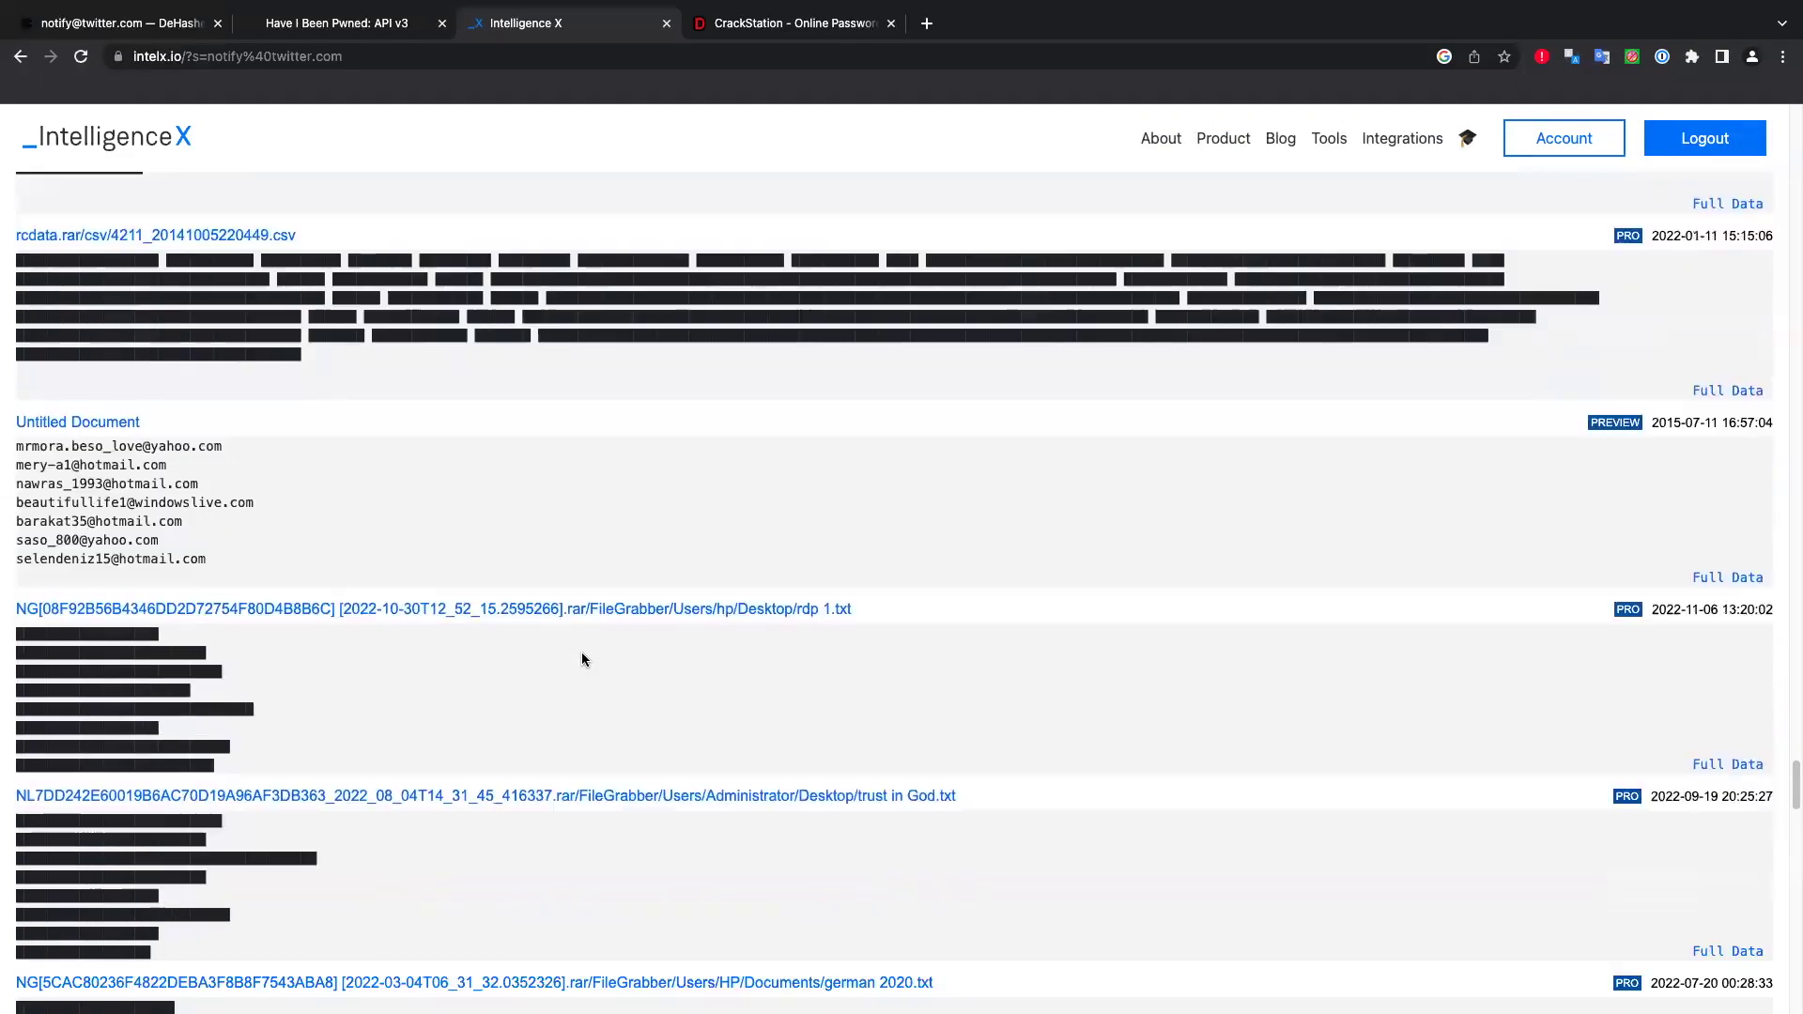
scroll(888, 492, down, 15)
scroll(1191, 188, up, 4)
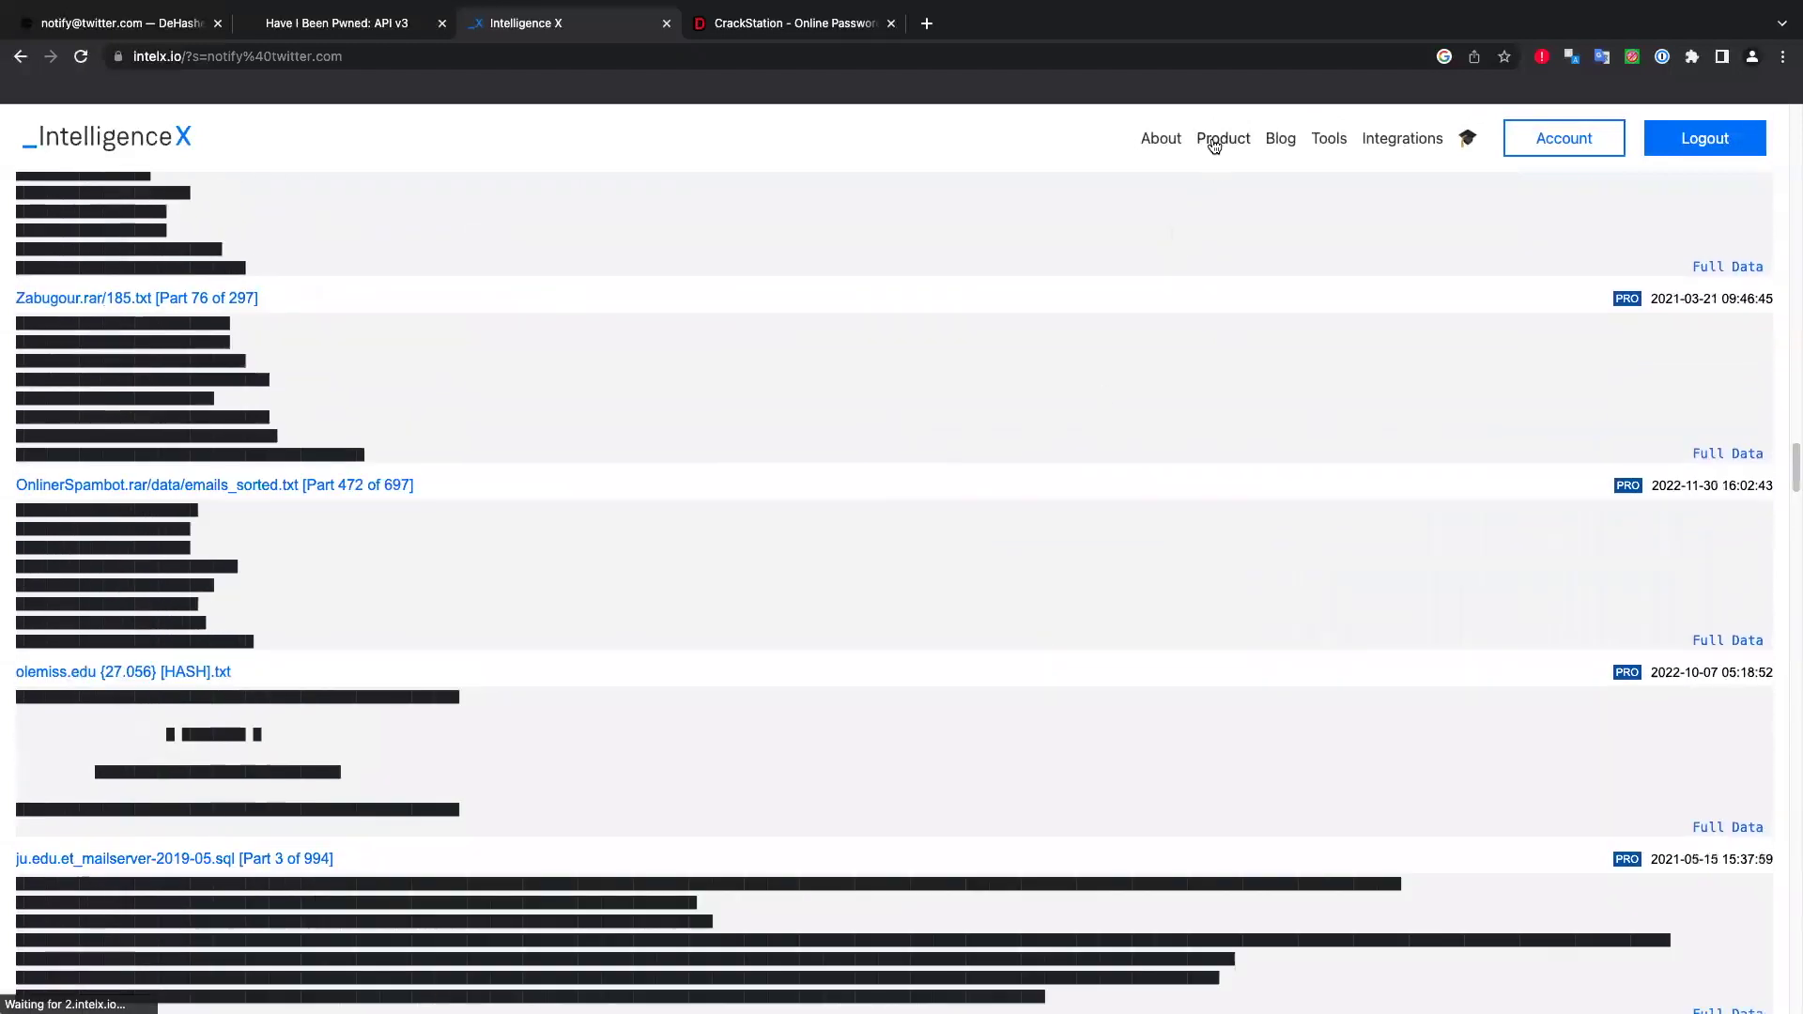
click(1195, 157)
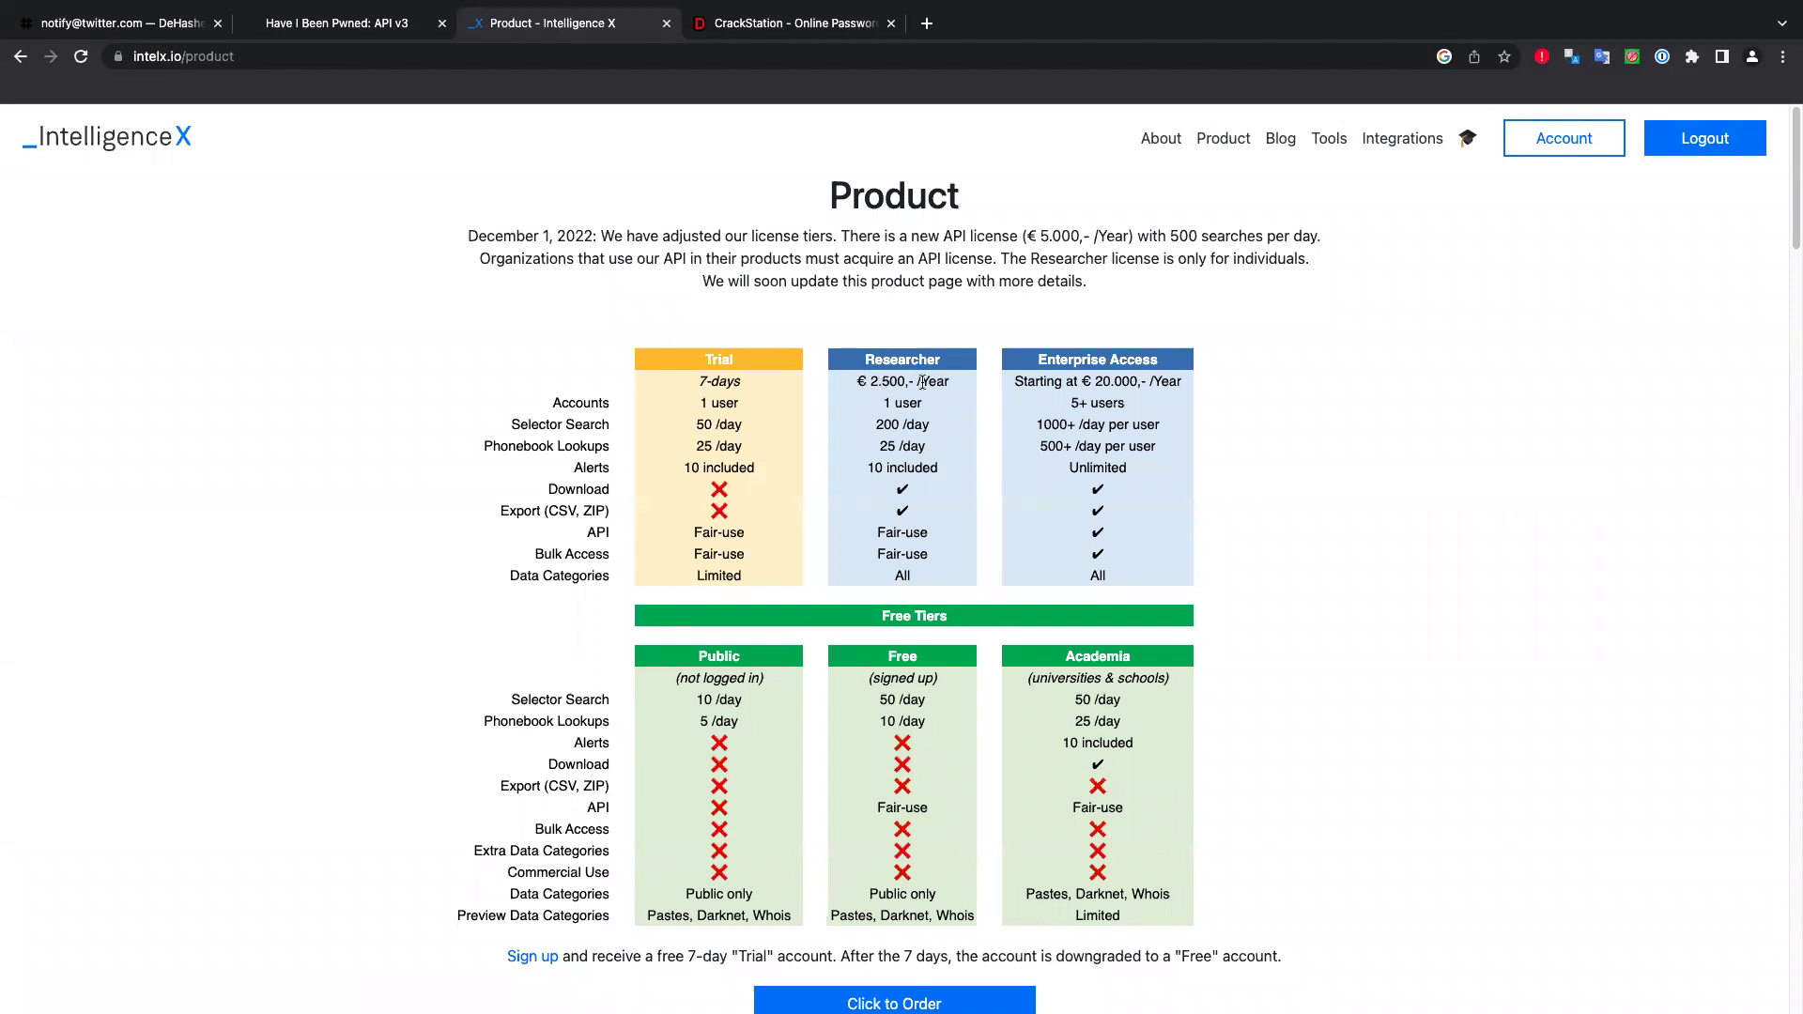
scroll(808, 816, down, 5)
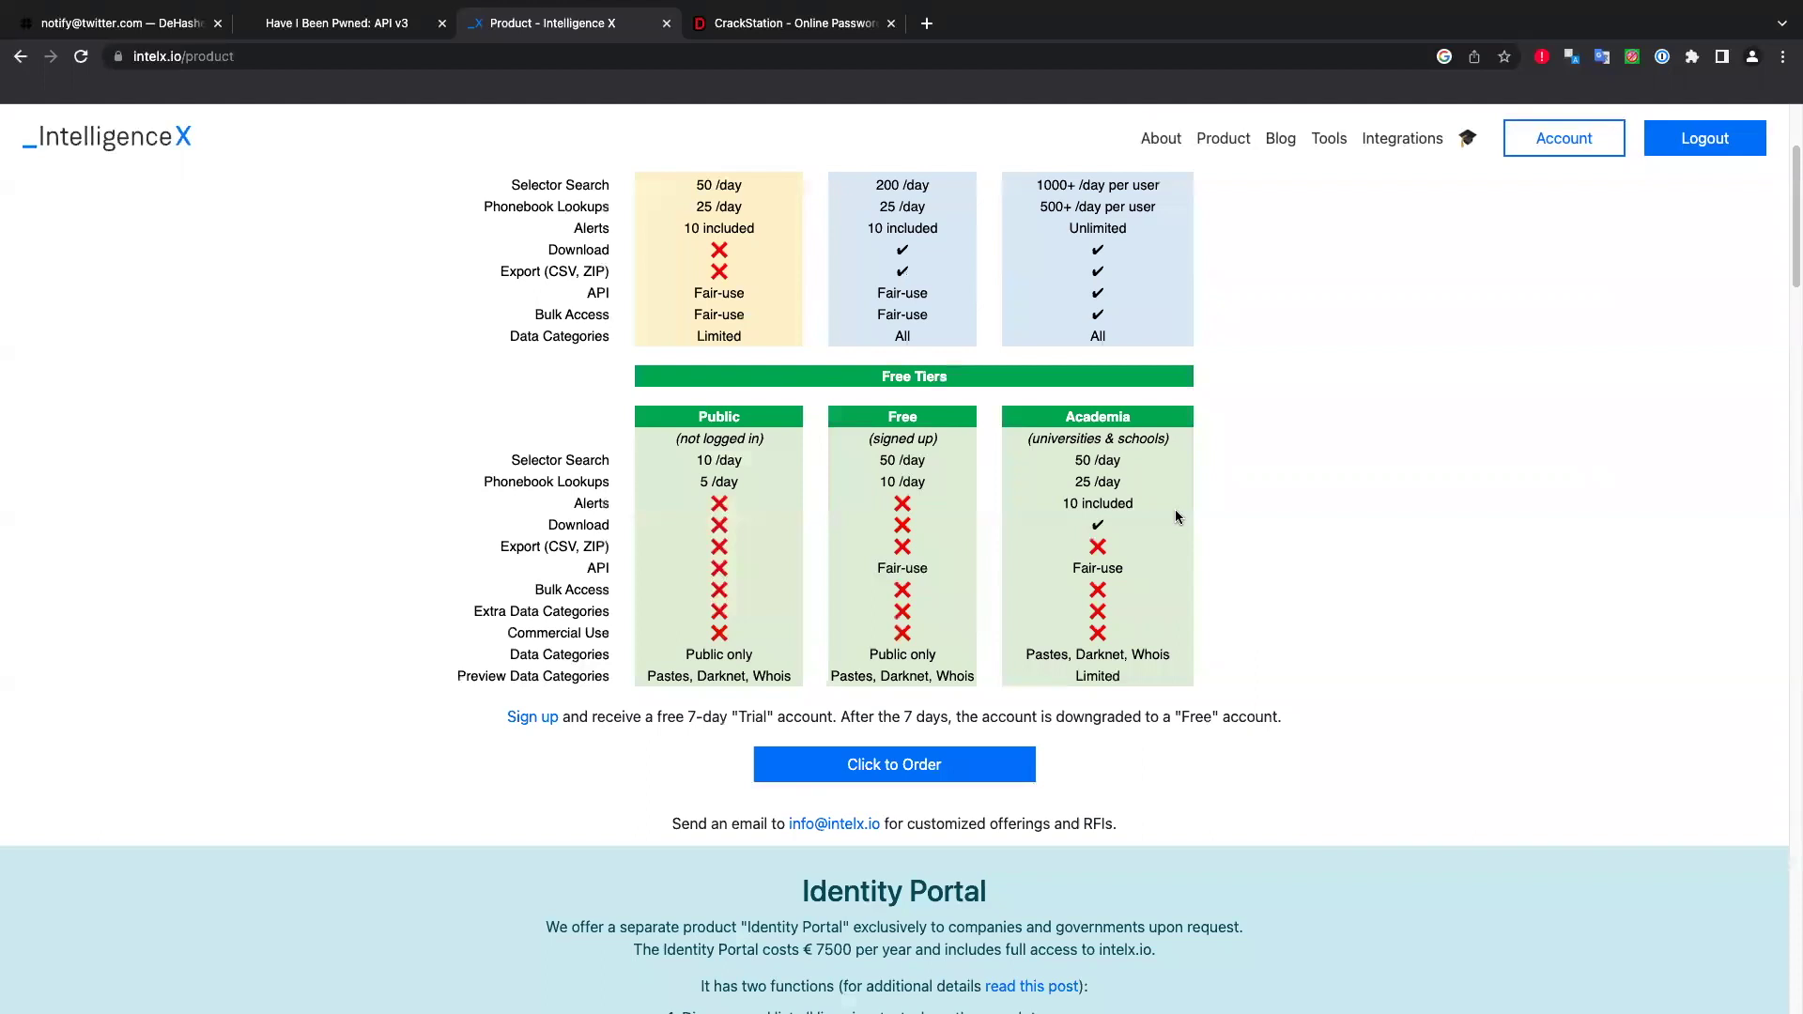
scroll(1169, 569, up, 1)
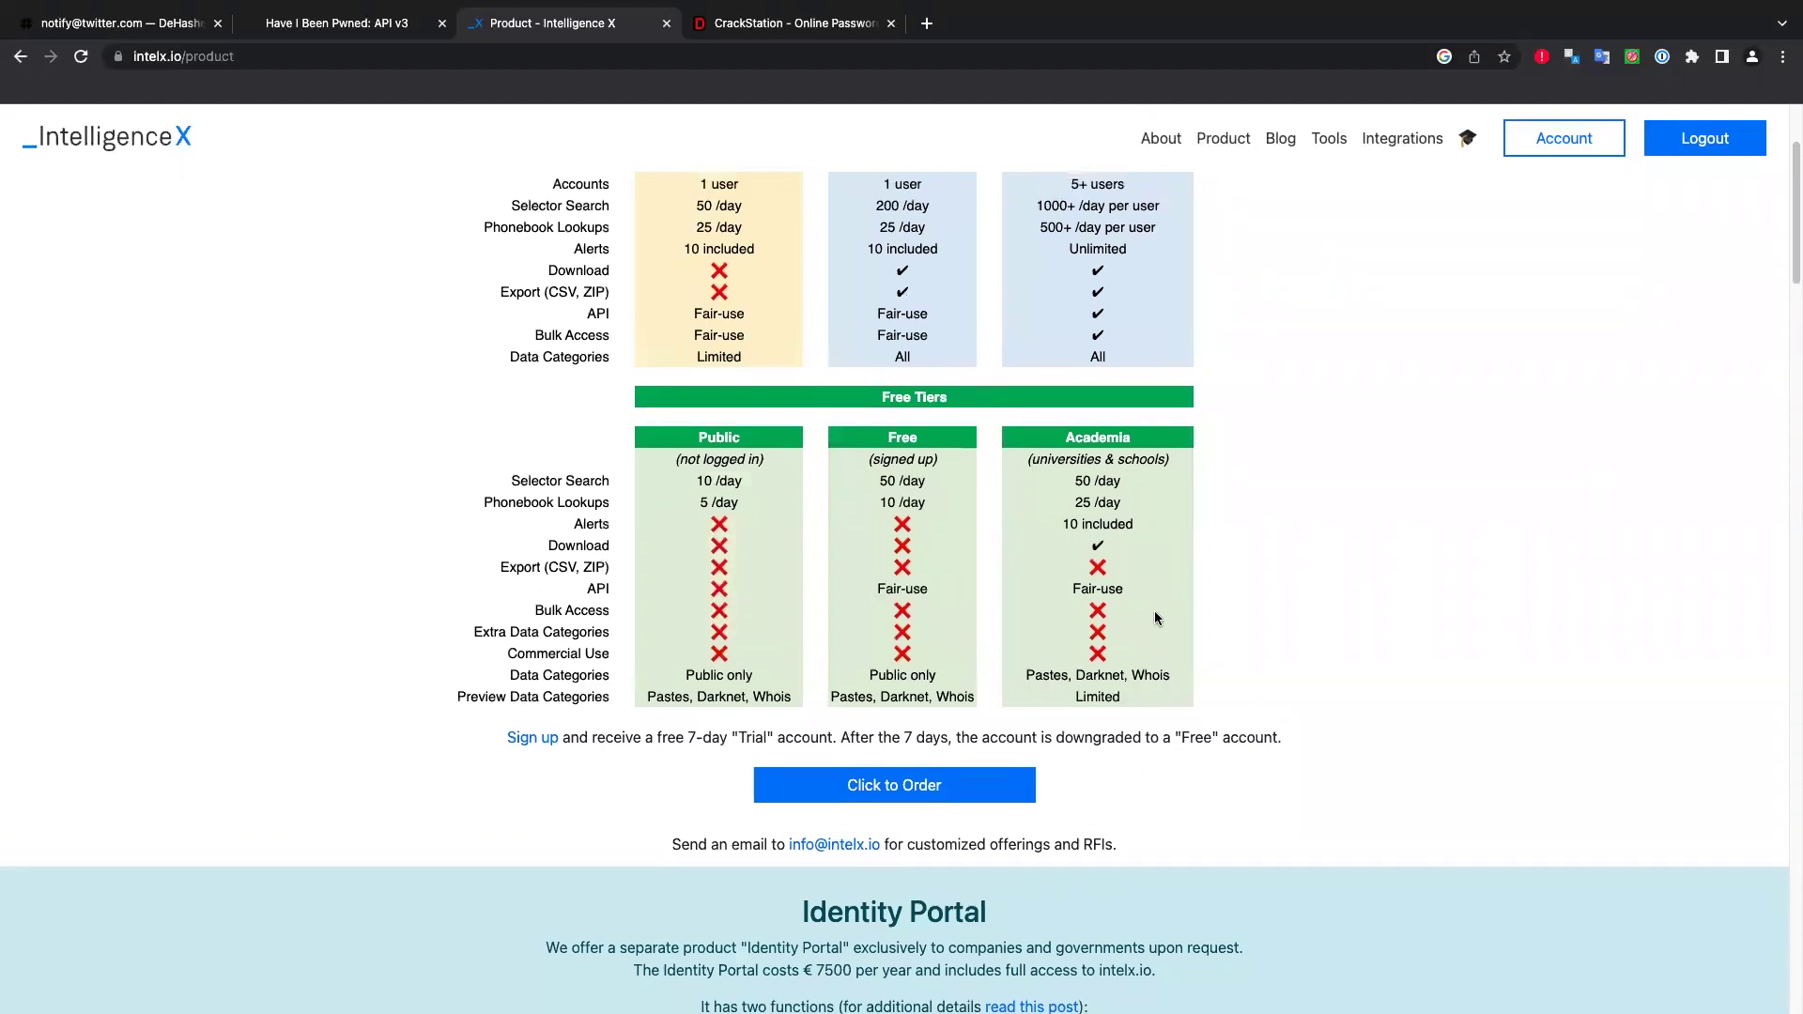
scroll(1139, 704, up, 1)
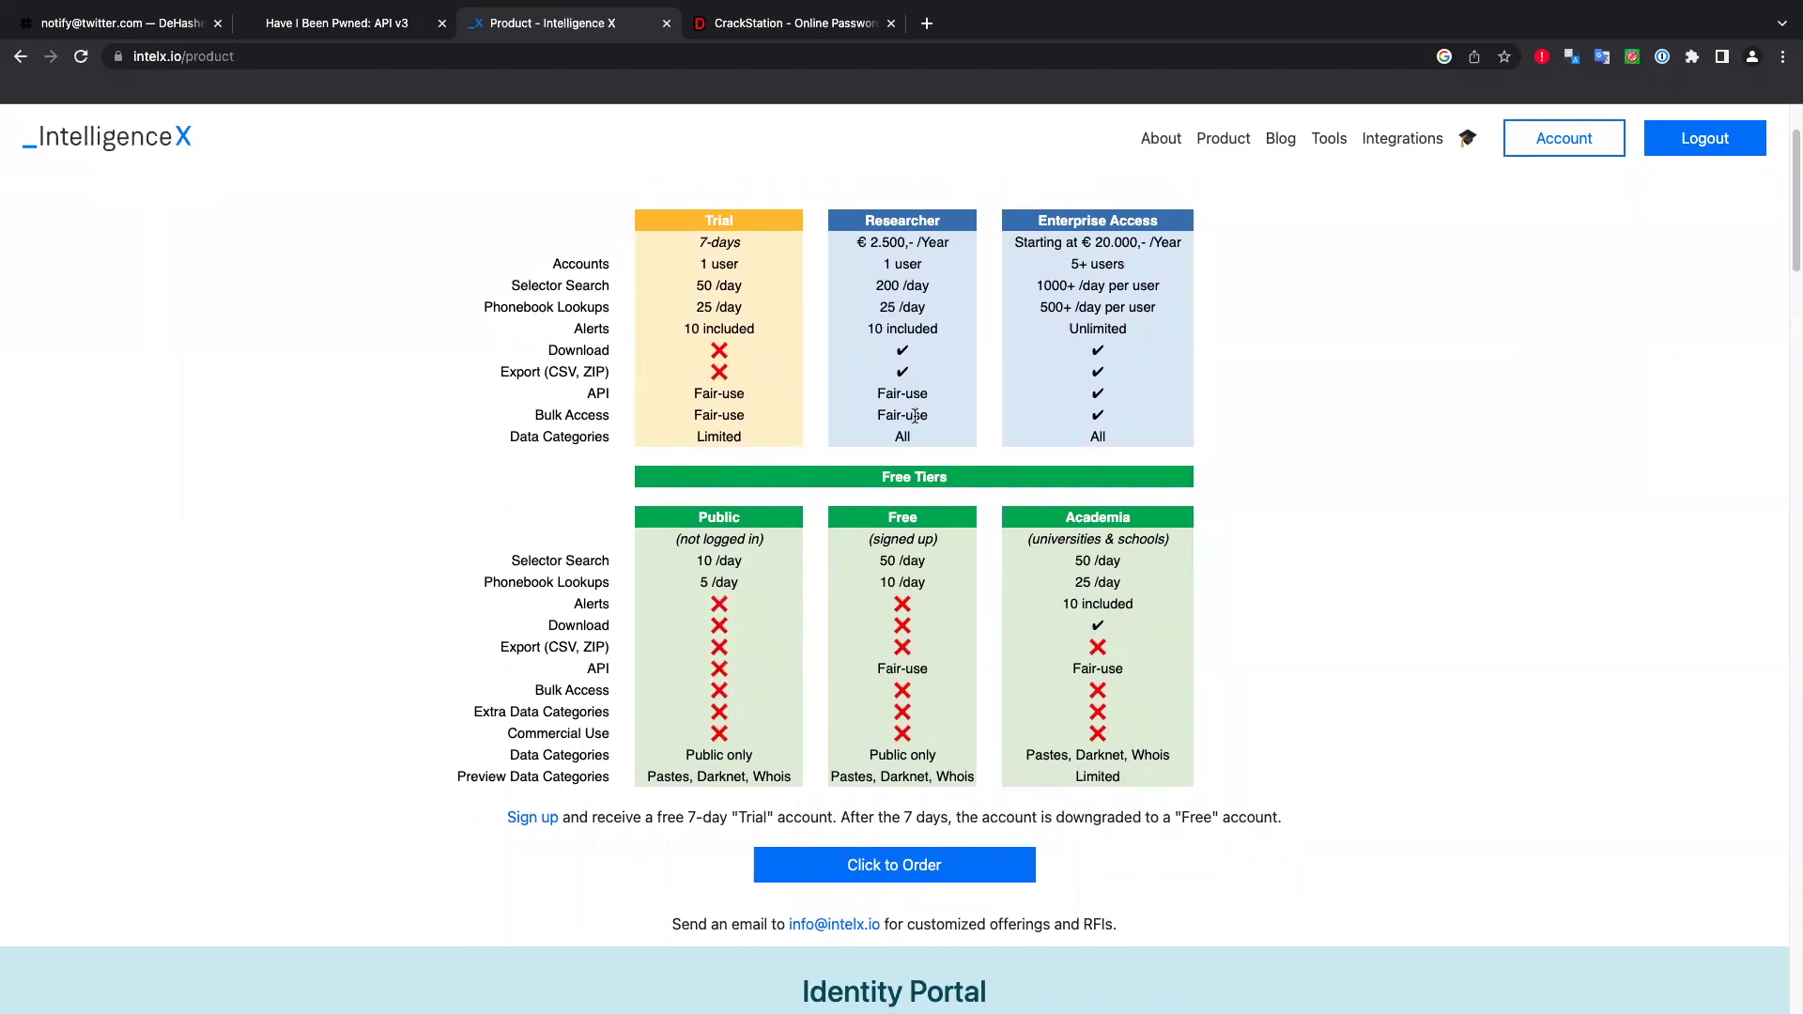
scroll(915, 416, up, 3)
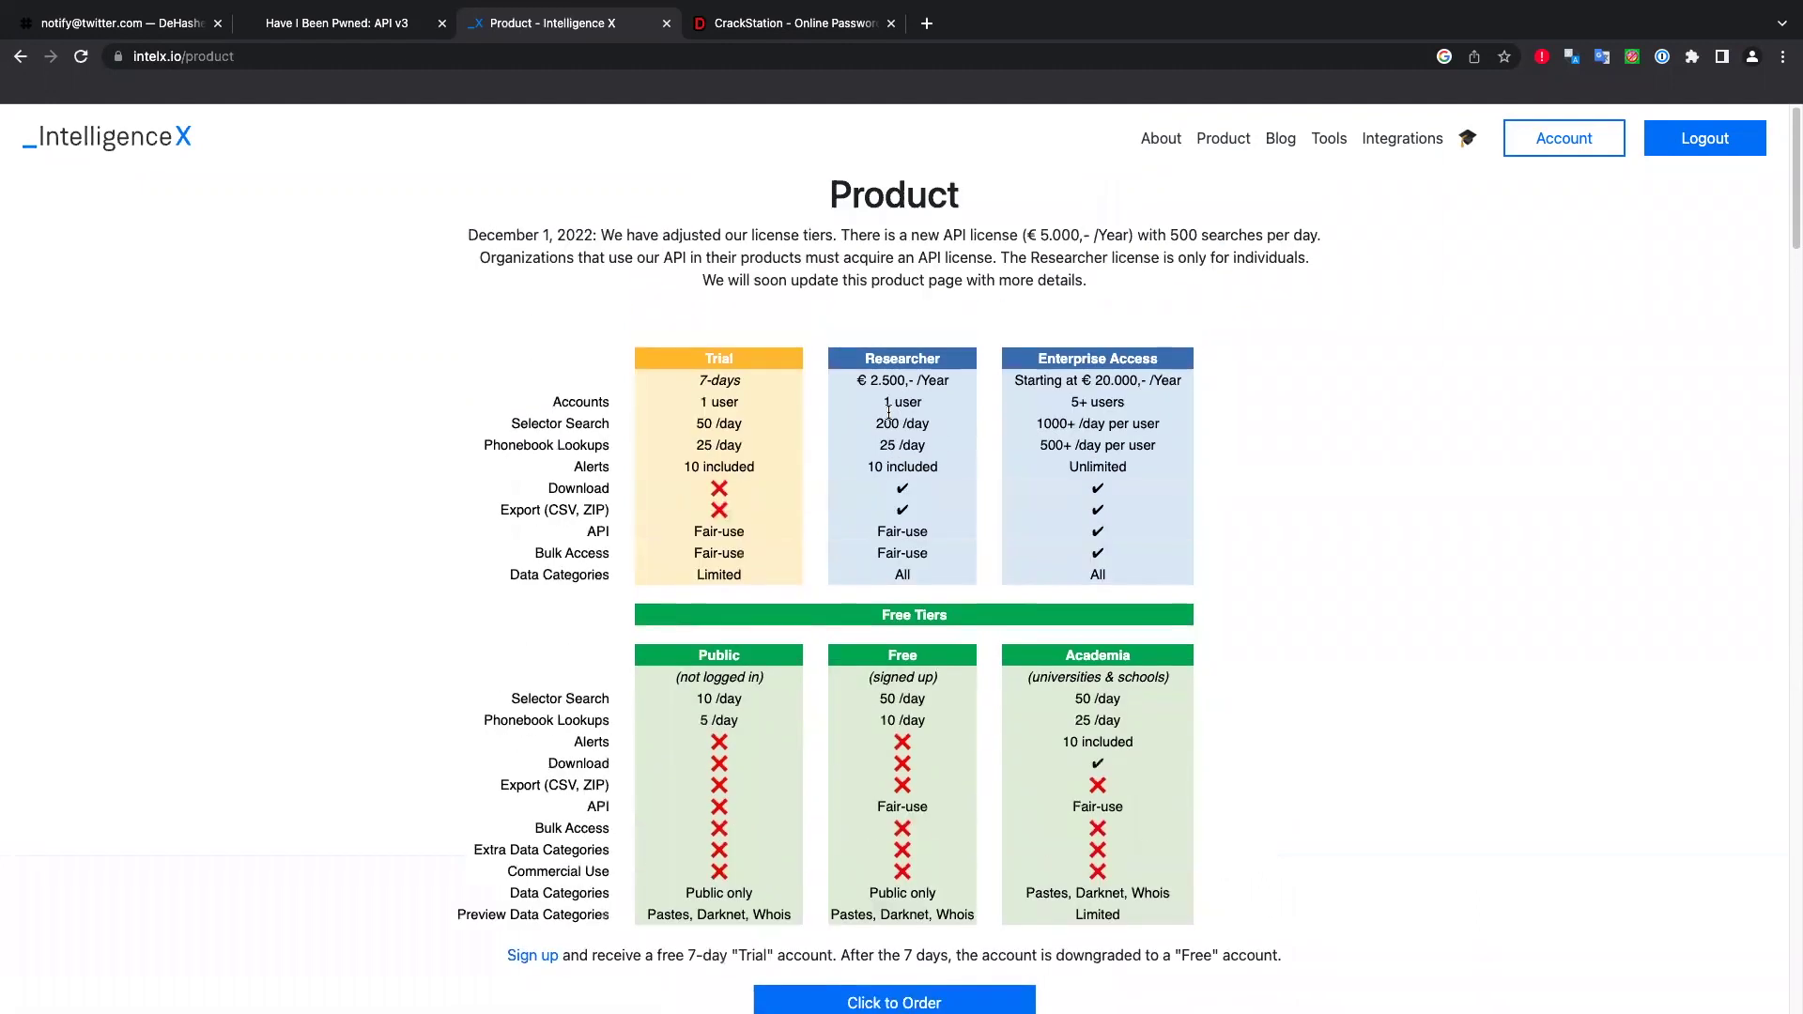
Return to the slideshow and advance to the 'Legal/Ethical Dilemma of Data Breach Data' slide.
key(ctrl+Left)
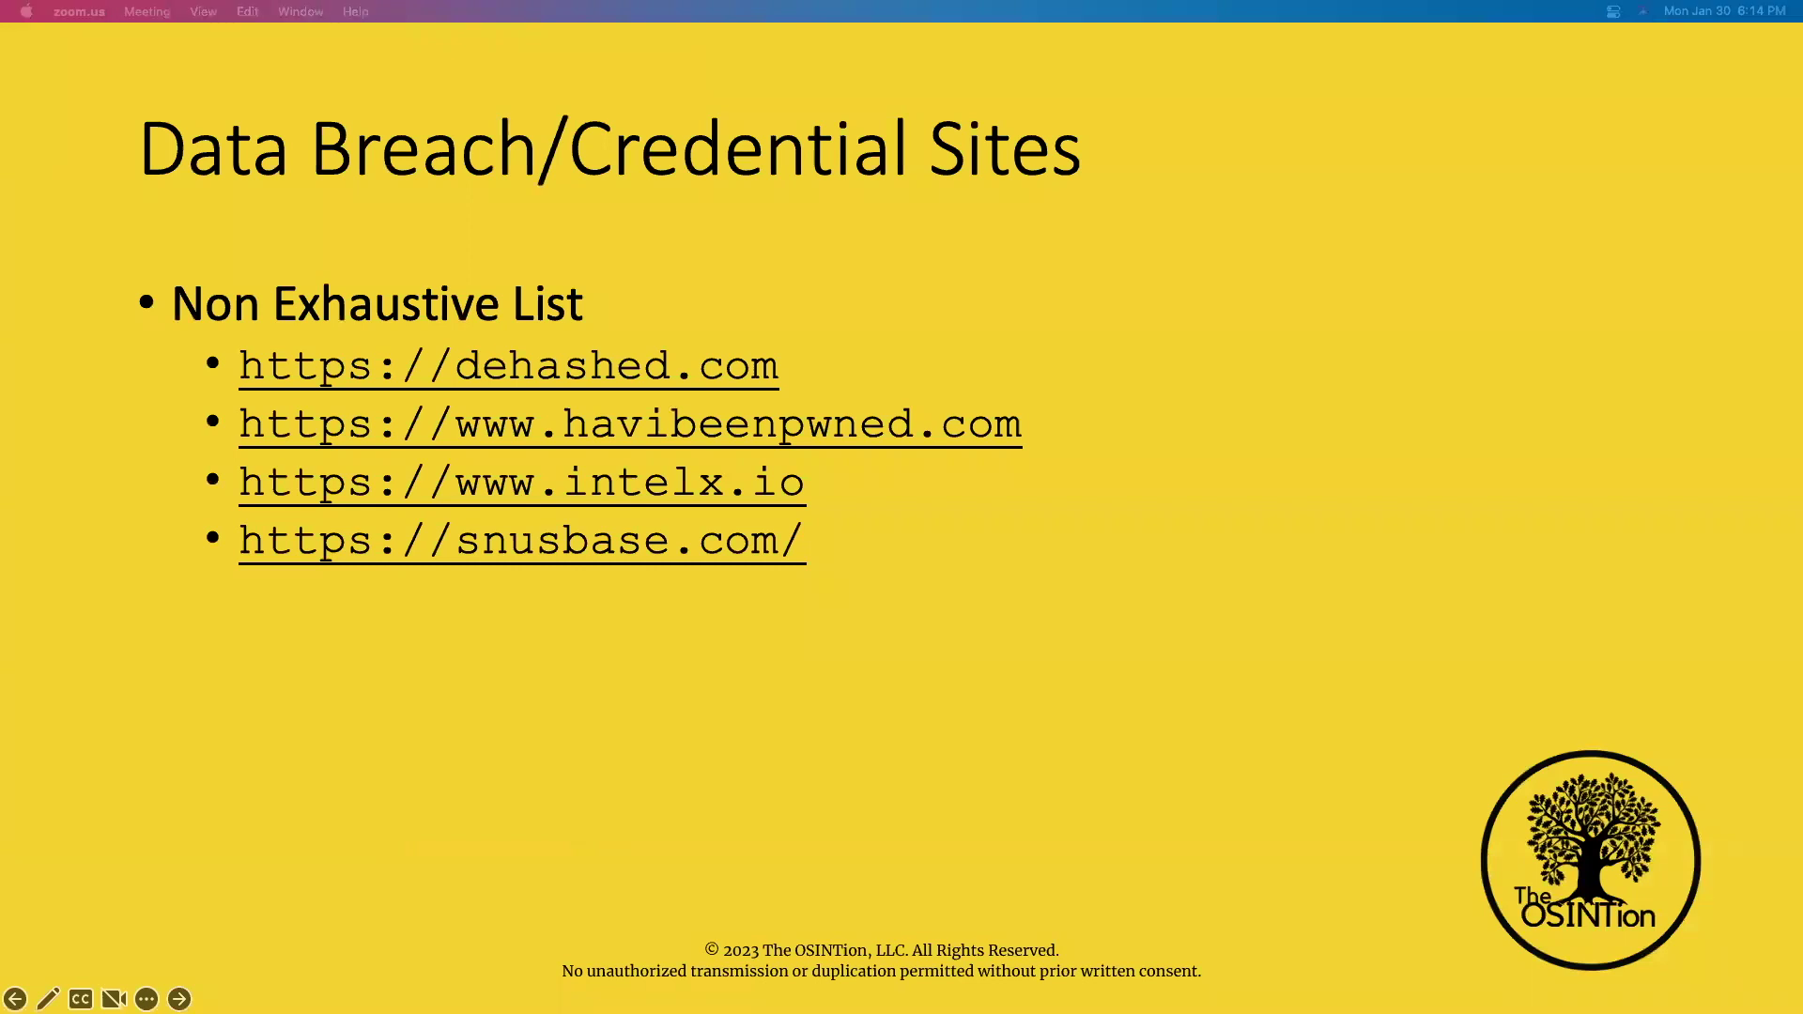
key(Right)
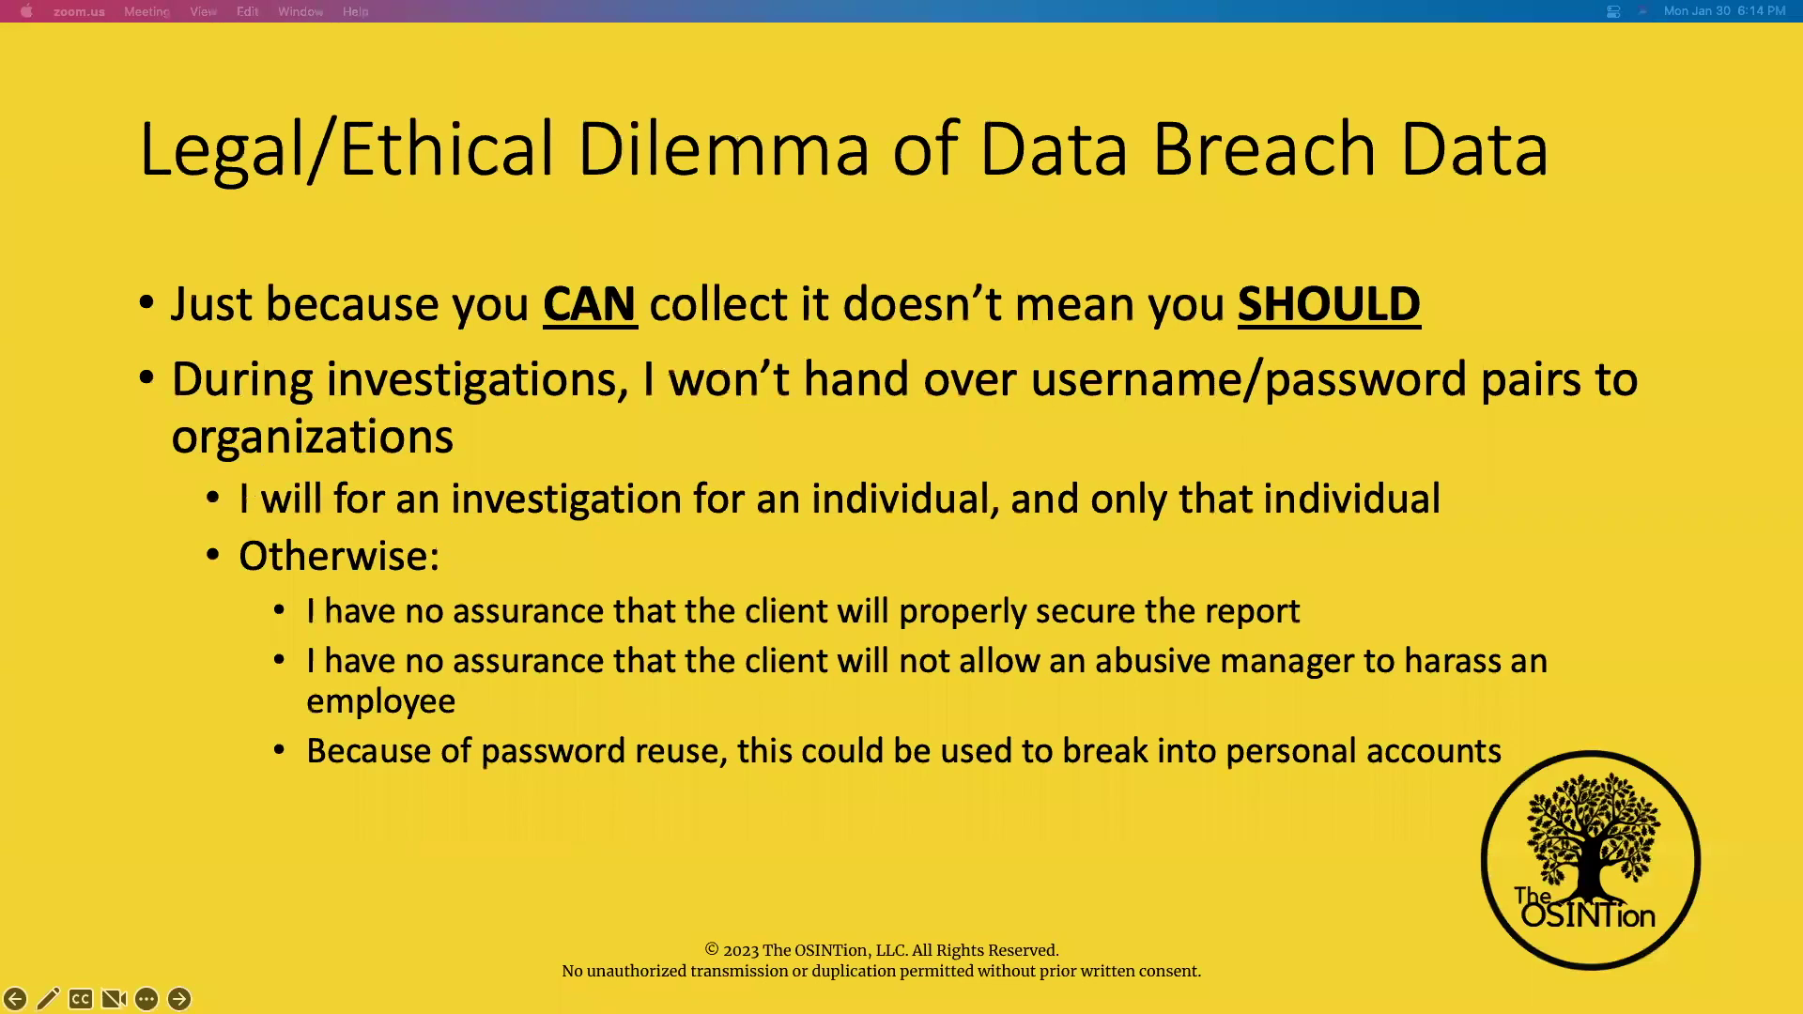